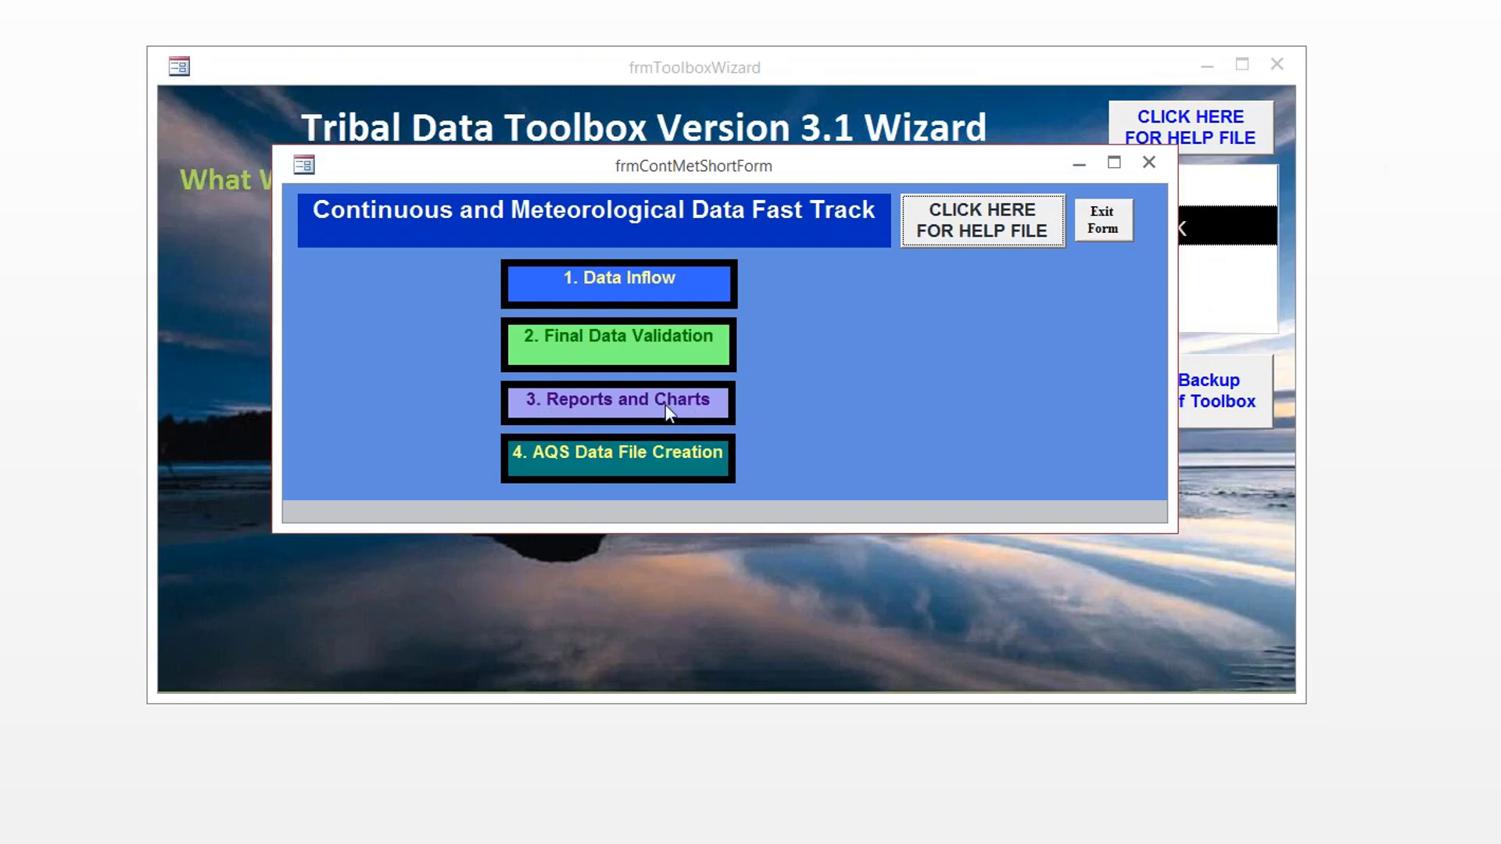
# Open the continuous methods reports and charts, and select site S46, sampler INO3, pollutant O3 and sampling year 2013.
pyautogui.click(669, 406)
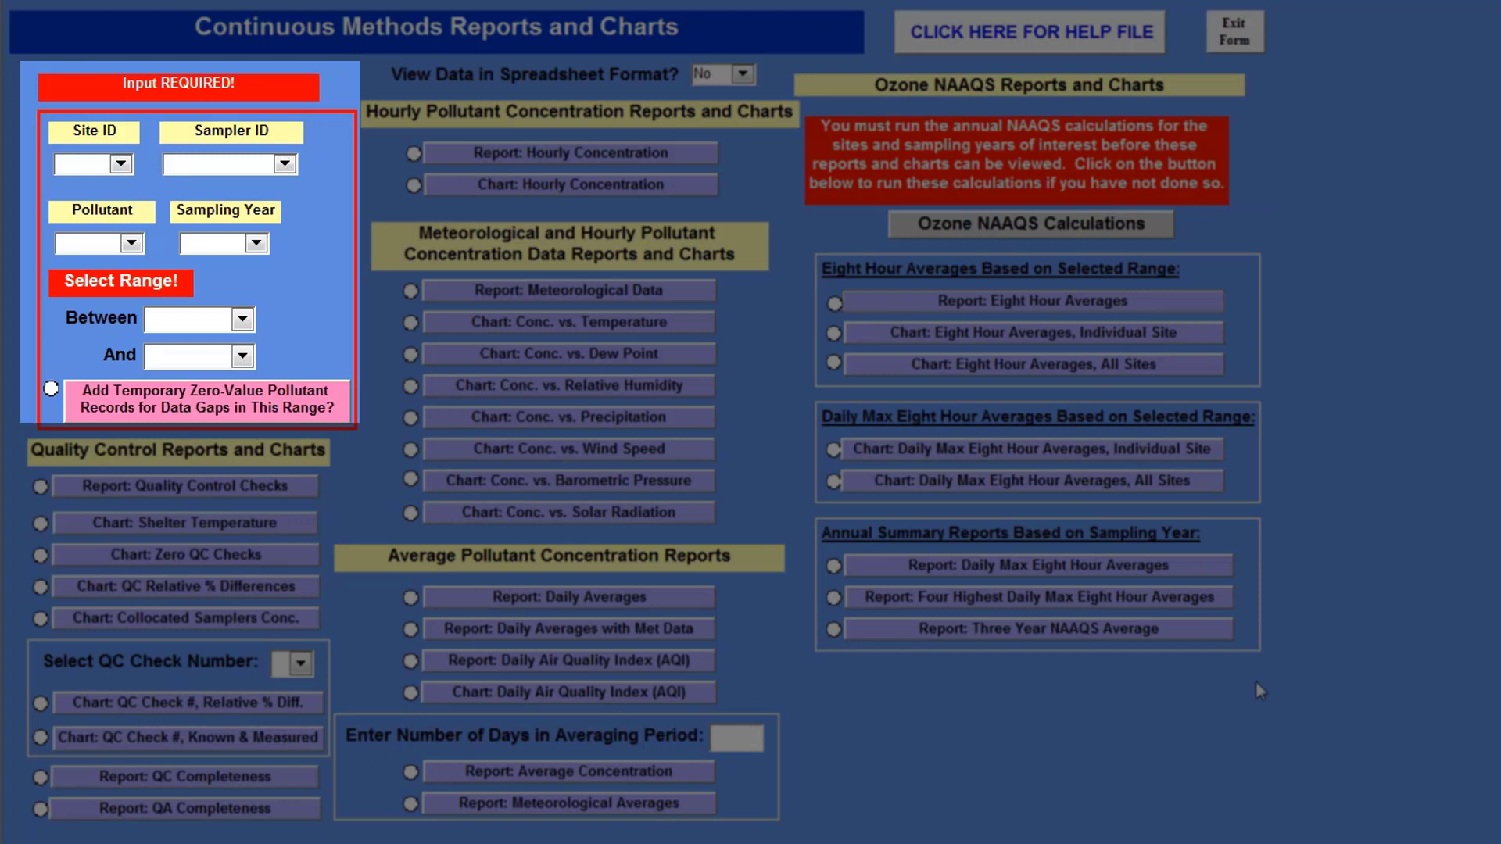
pyautogui.click(121, 165)
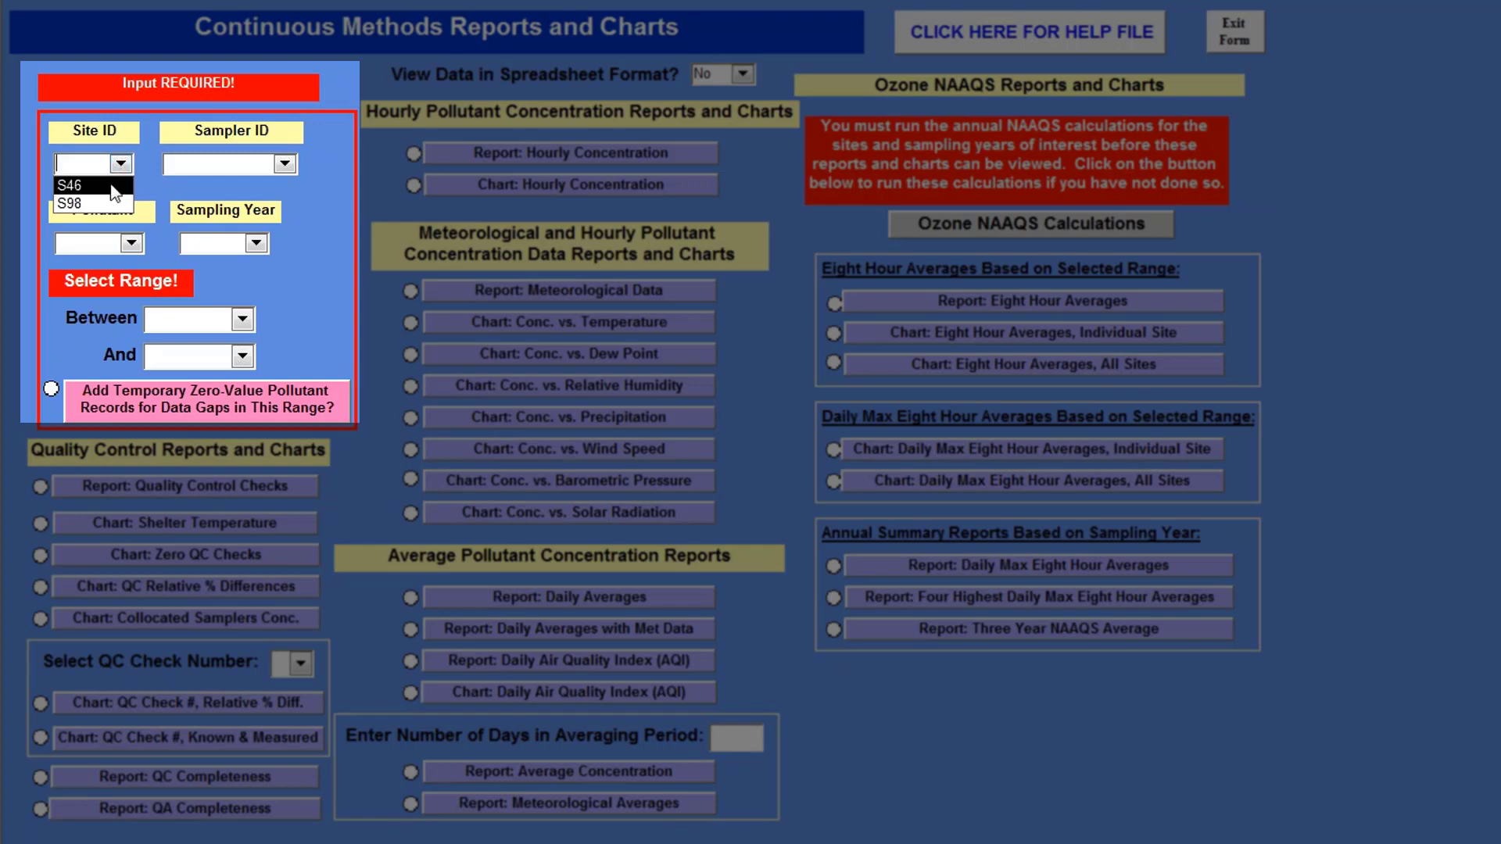
pyautogui.click(115, 192)
pyautogui.click(285, 164)
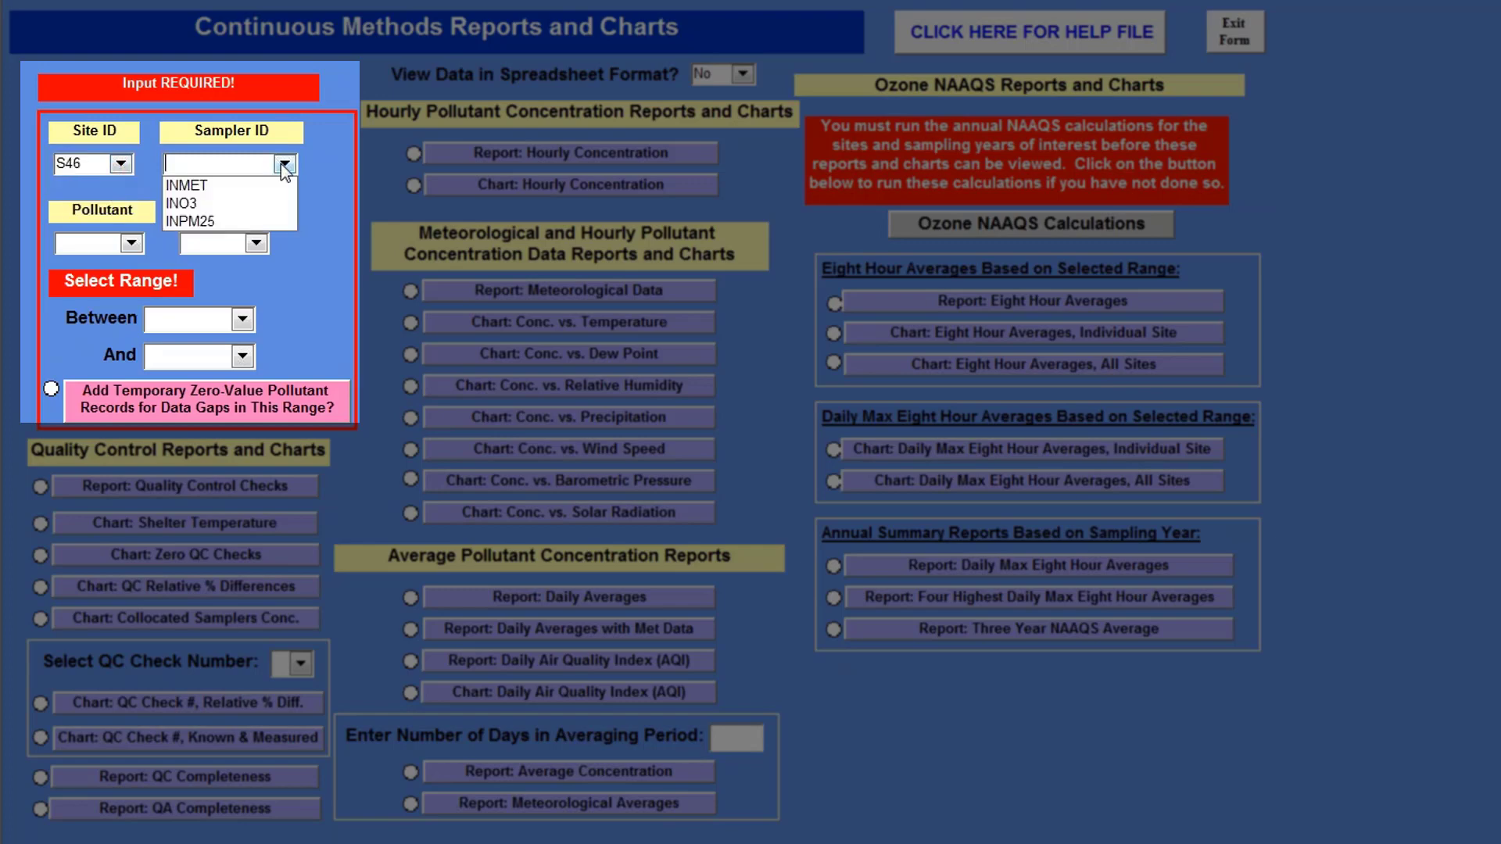
pyautogui.click(265, 205)
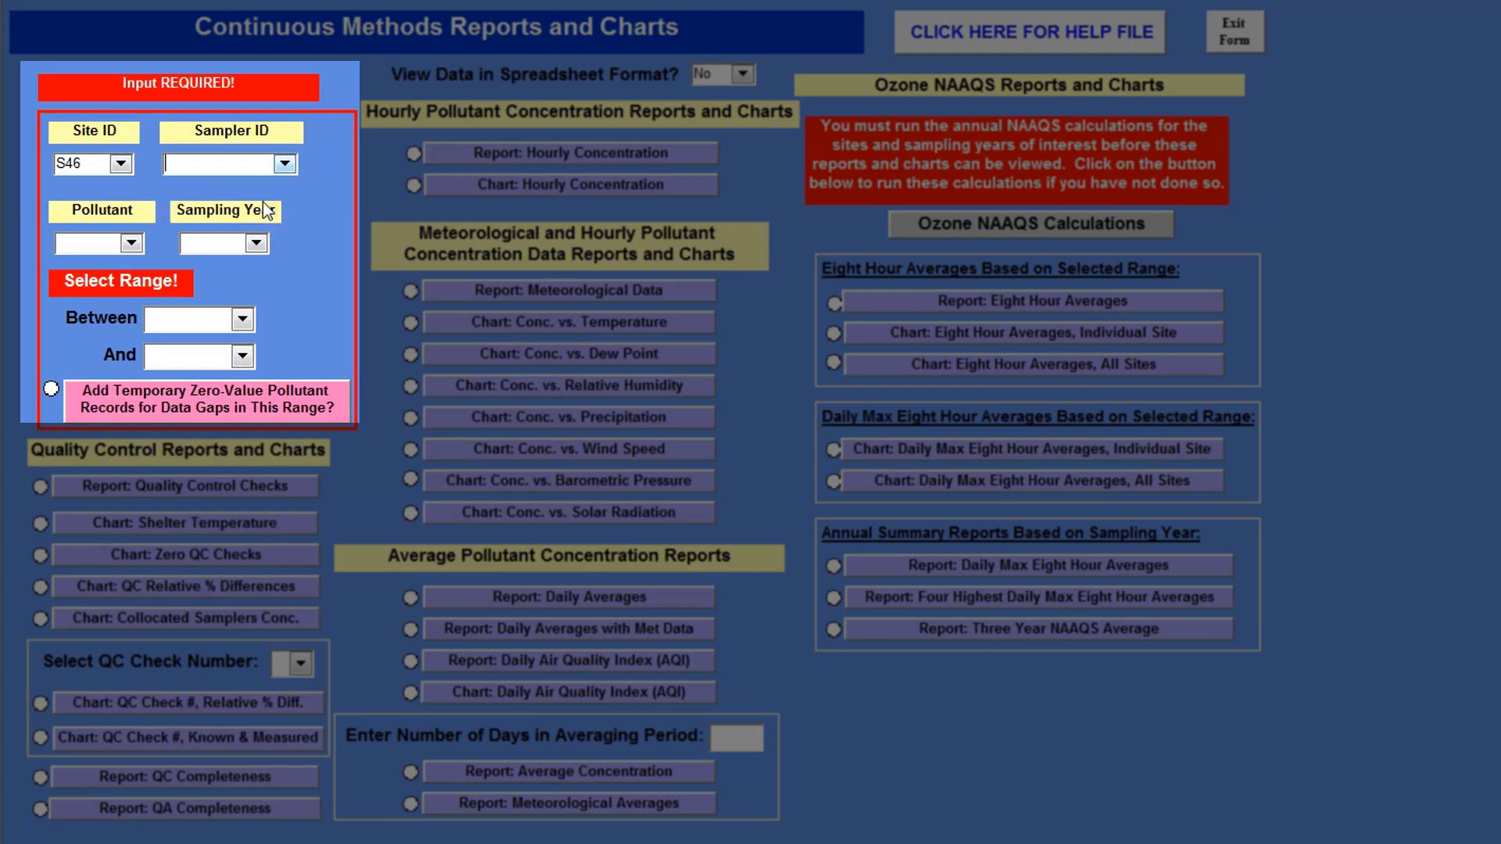
pyautogui.click(129, 242)
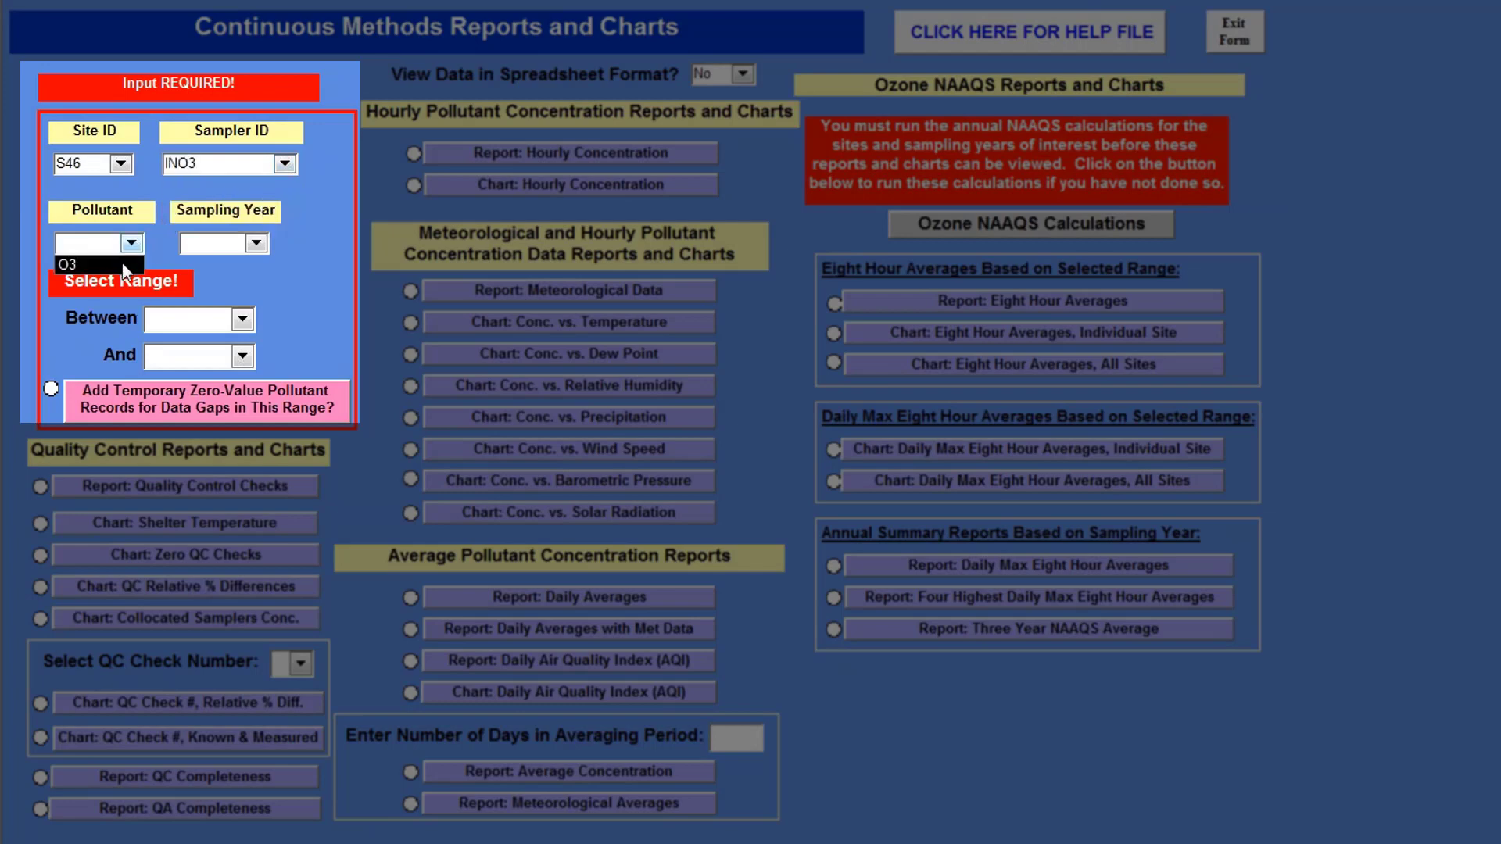
pyautogui.click(67, 266)
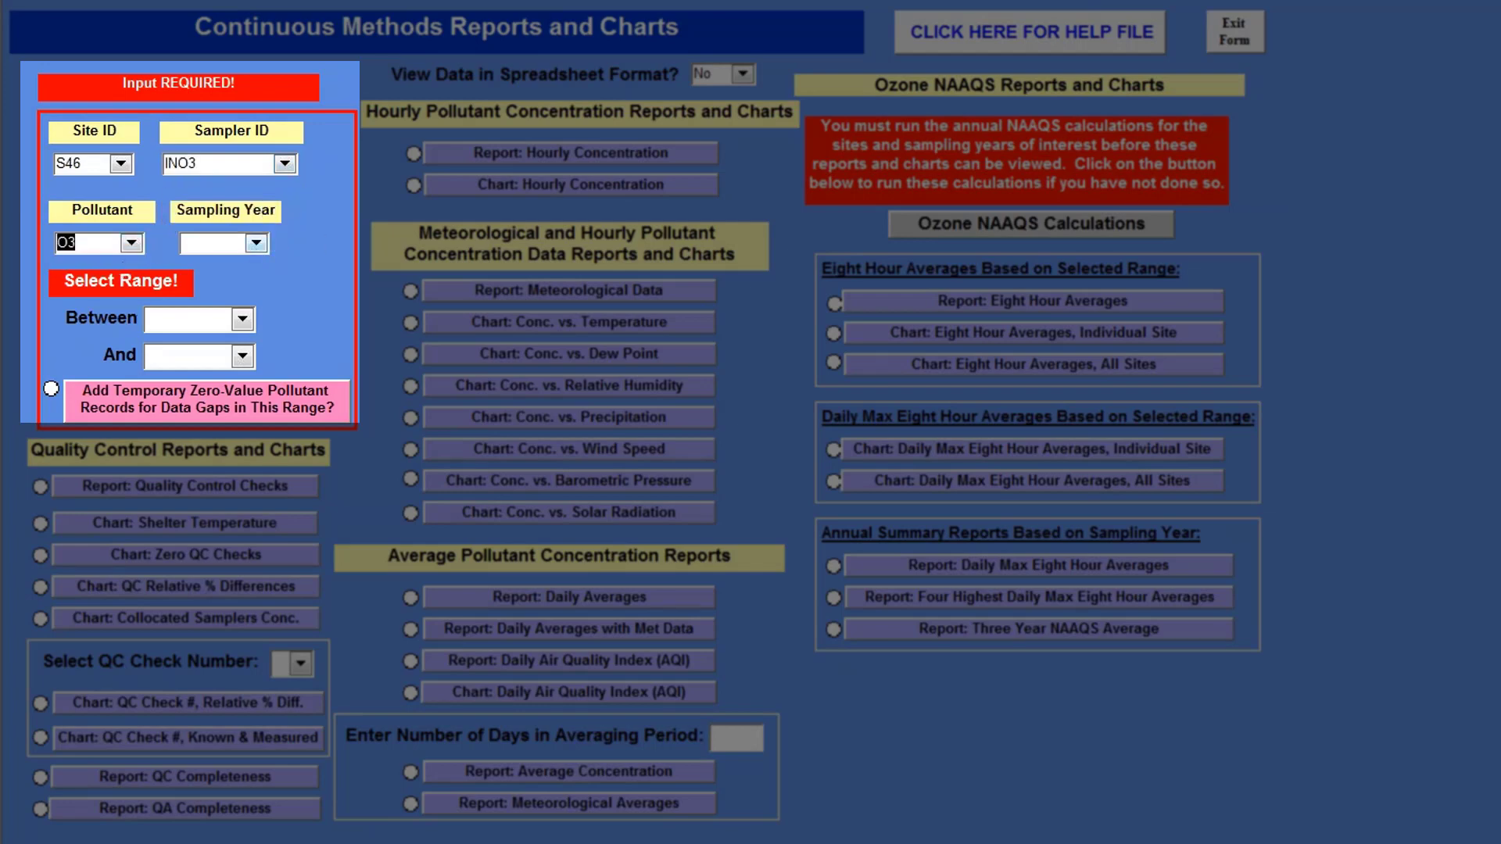
pyautogui.click(255, 243)
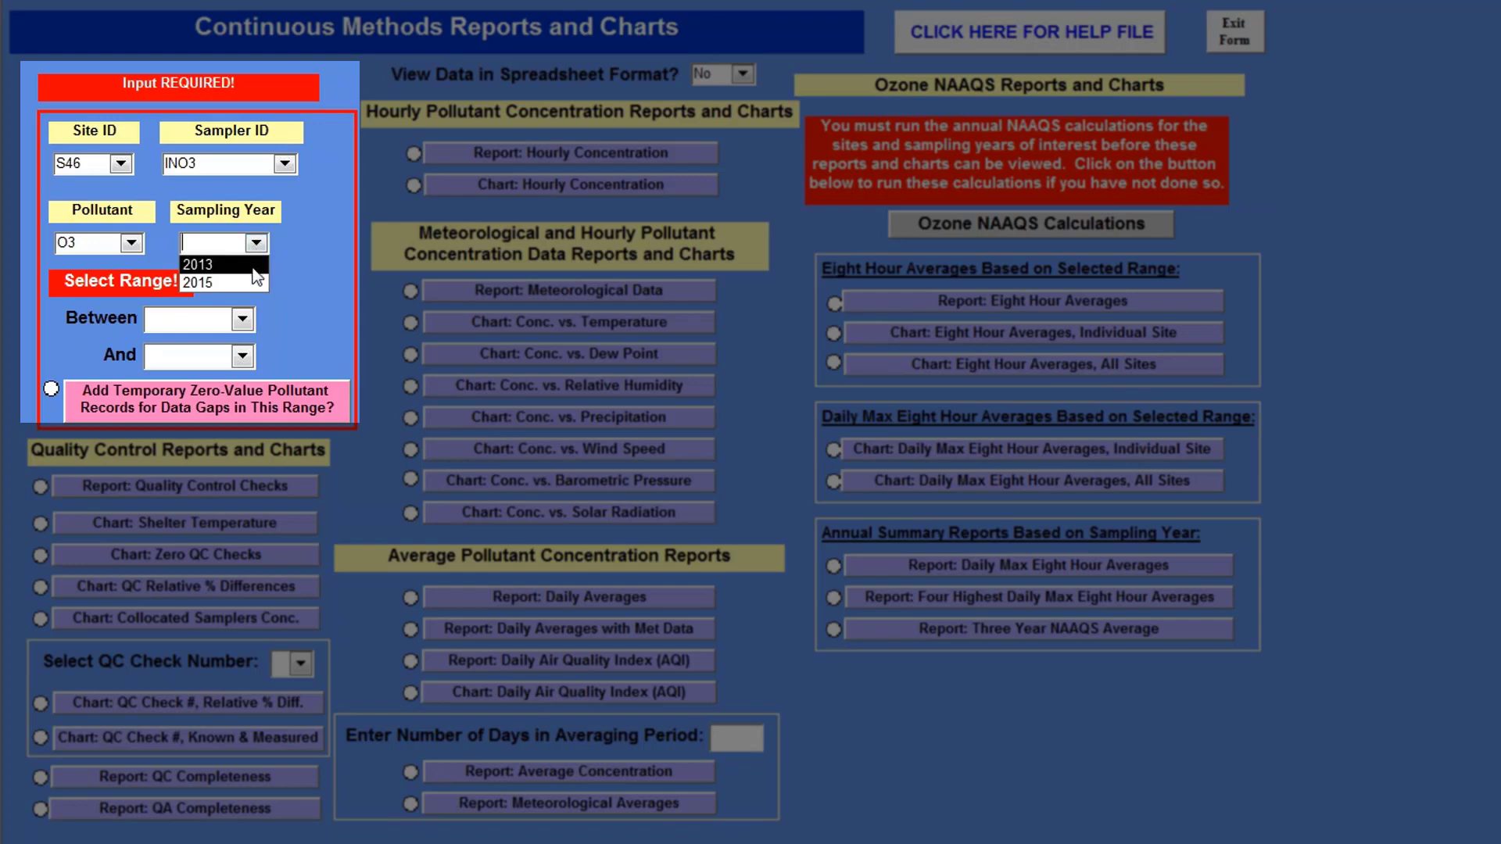
pyautogui.click(253, 268)
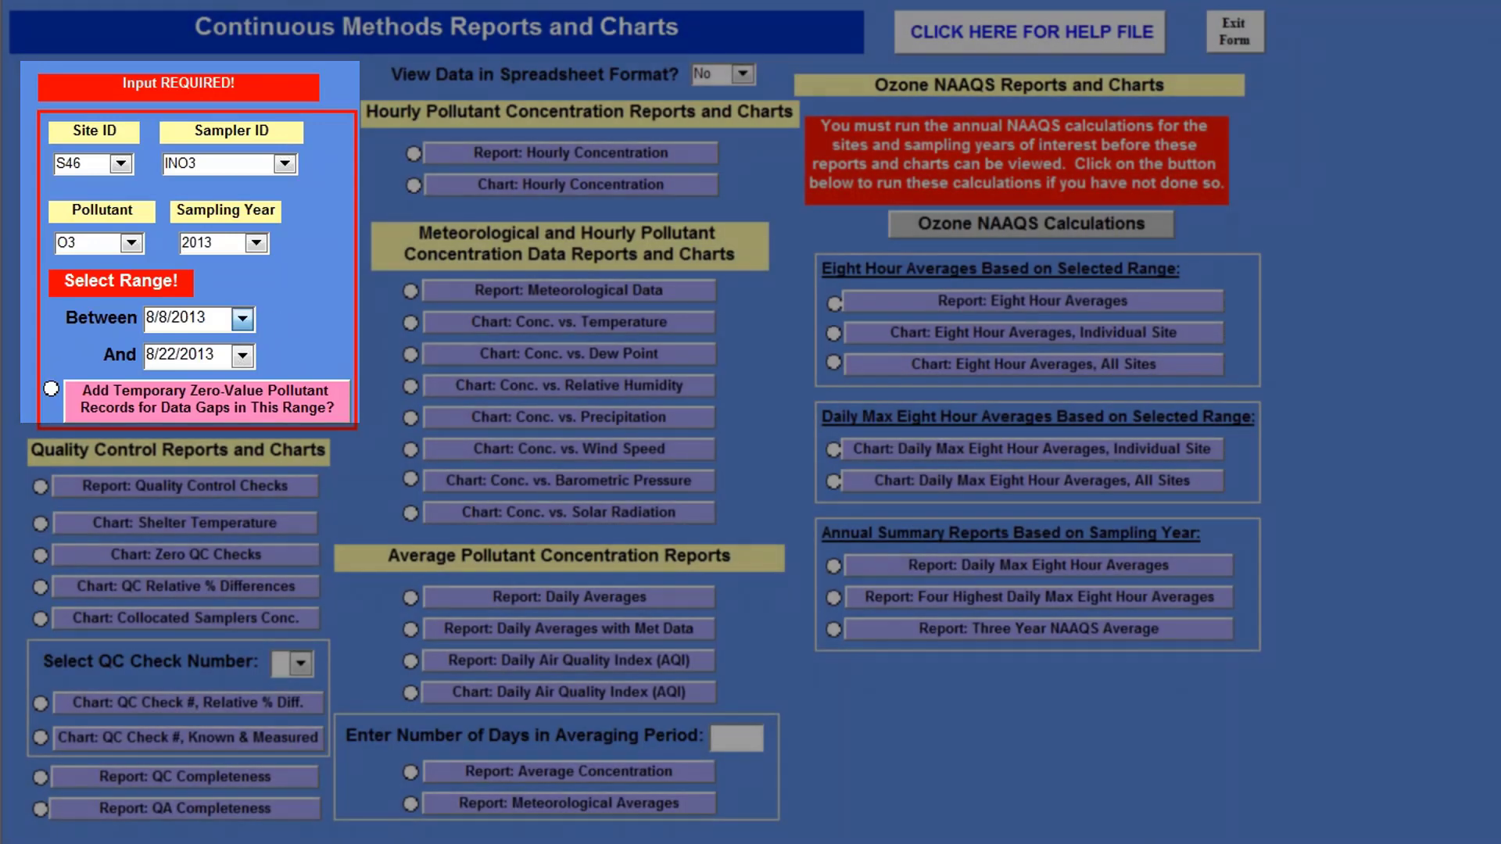
# Set the date range to 8/8/2013 through 8/22/2013 and run the option adding temporary zero-value pollutant records for data gaps.
pyautogui.click(248, 325)
pyautogui.click(286, 329)
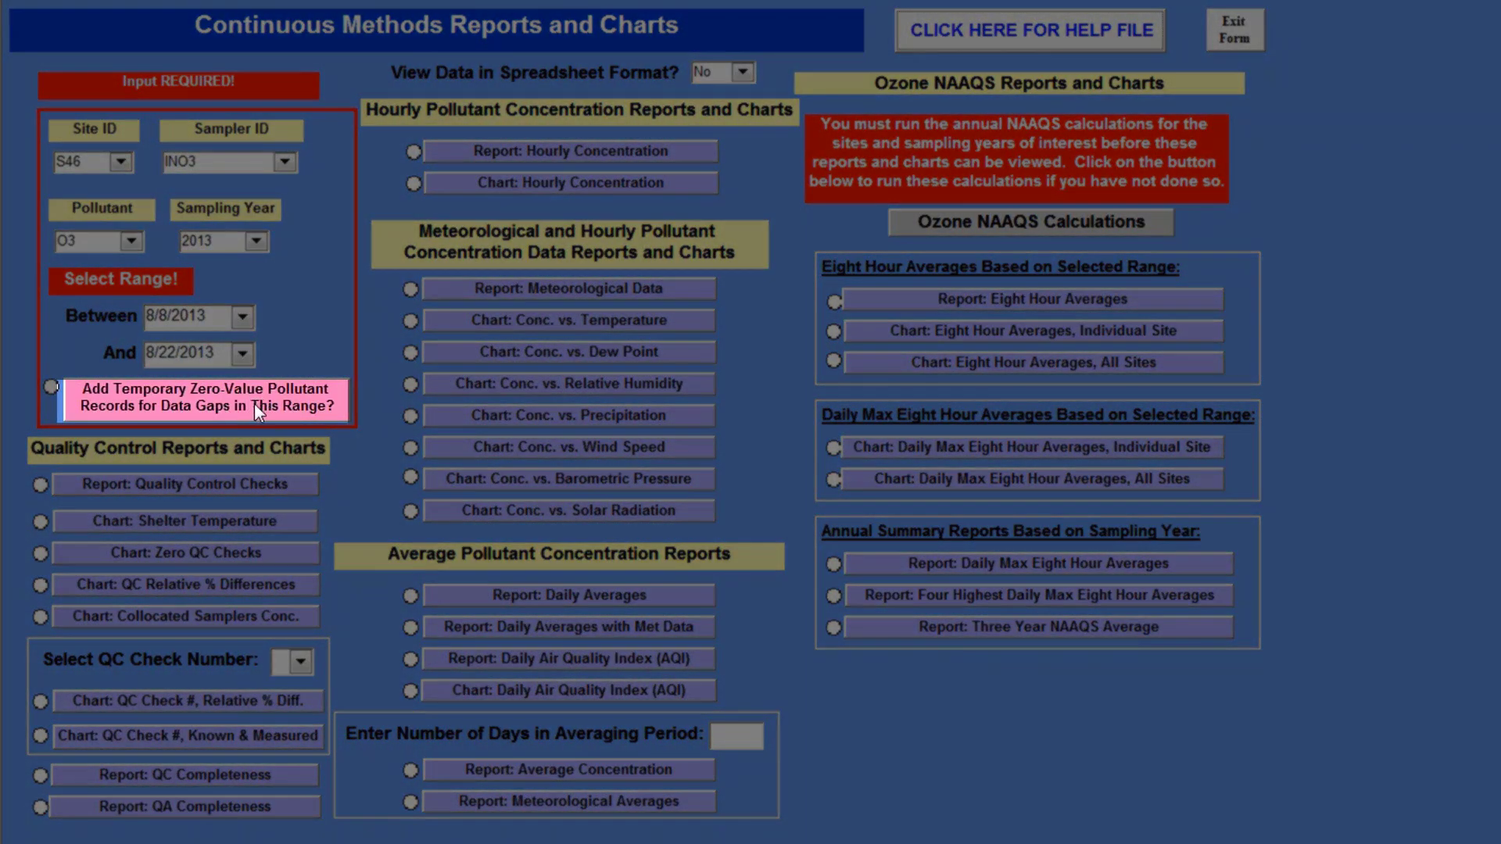
pyautogui.click(254, 414)
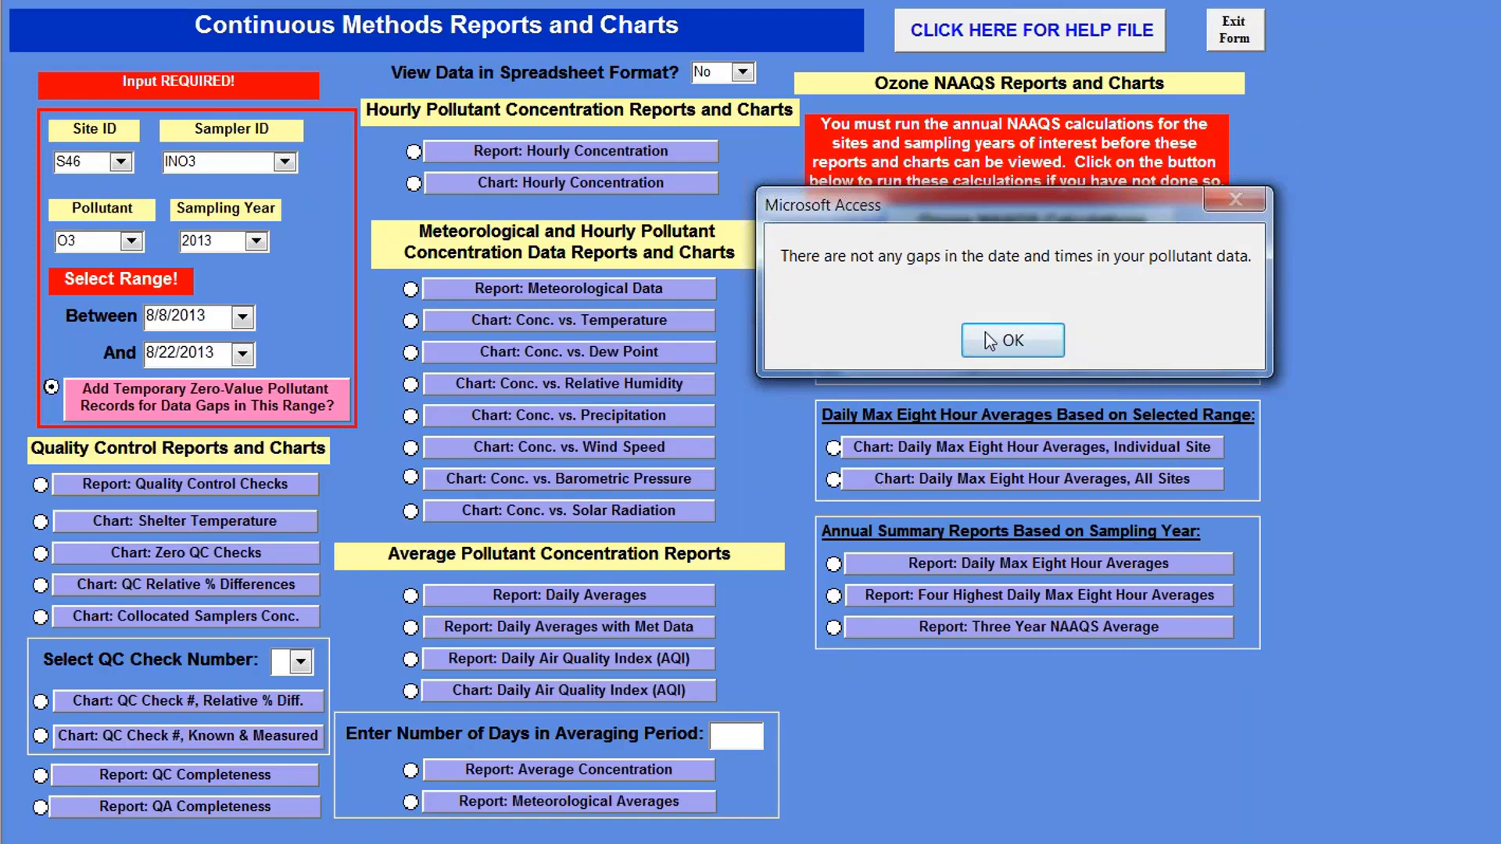
pyautogui.click(1012, 340)
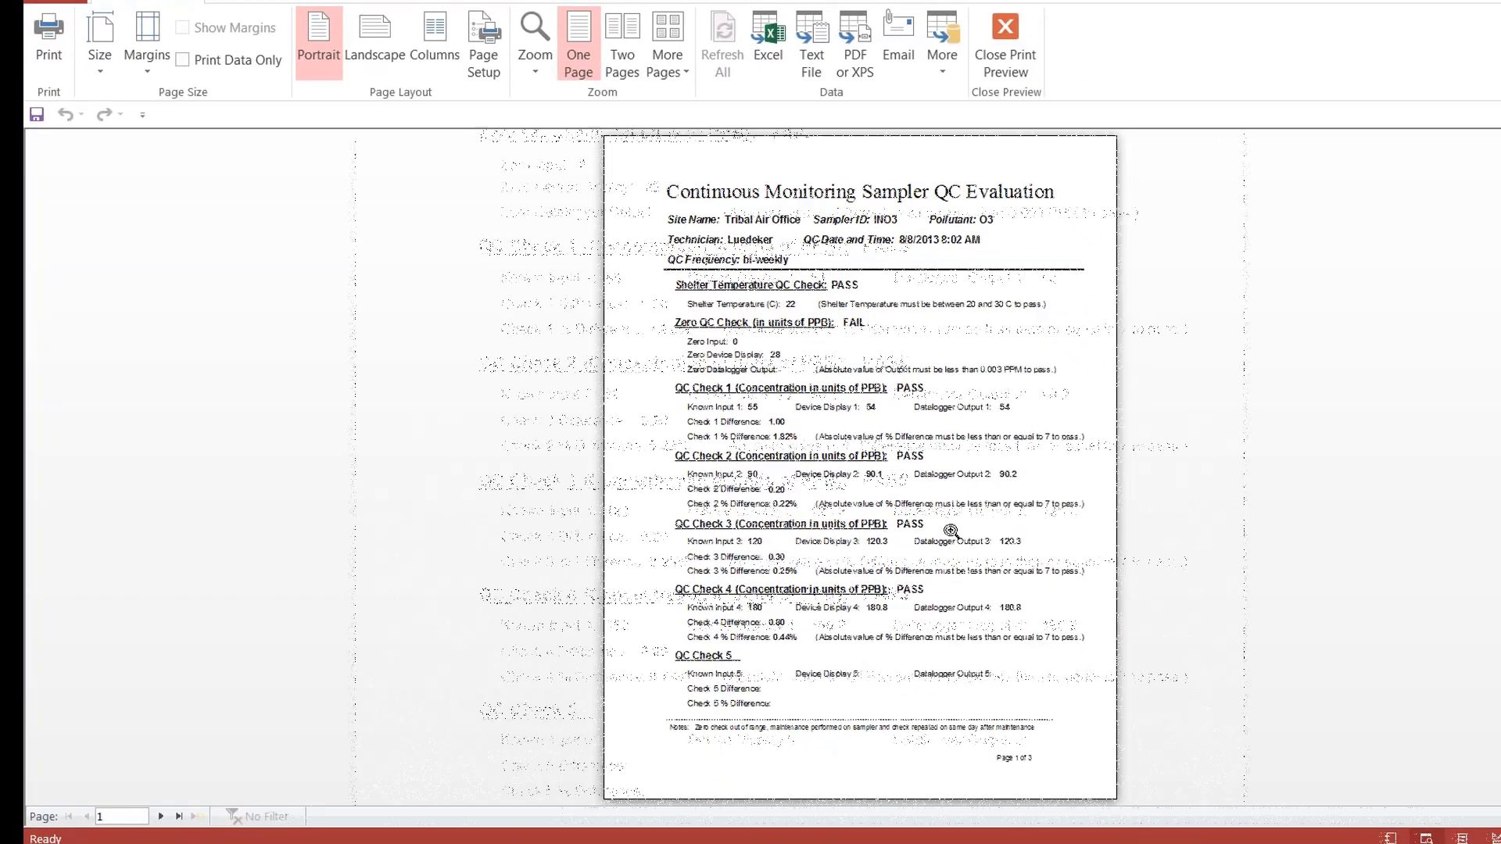
# Compare pages 1 and 2 of the Quality Control Checks report, and display the Shelter Temperature chart.
pyautogui.click(953, 534)
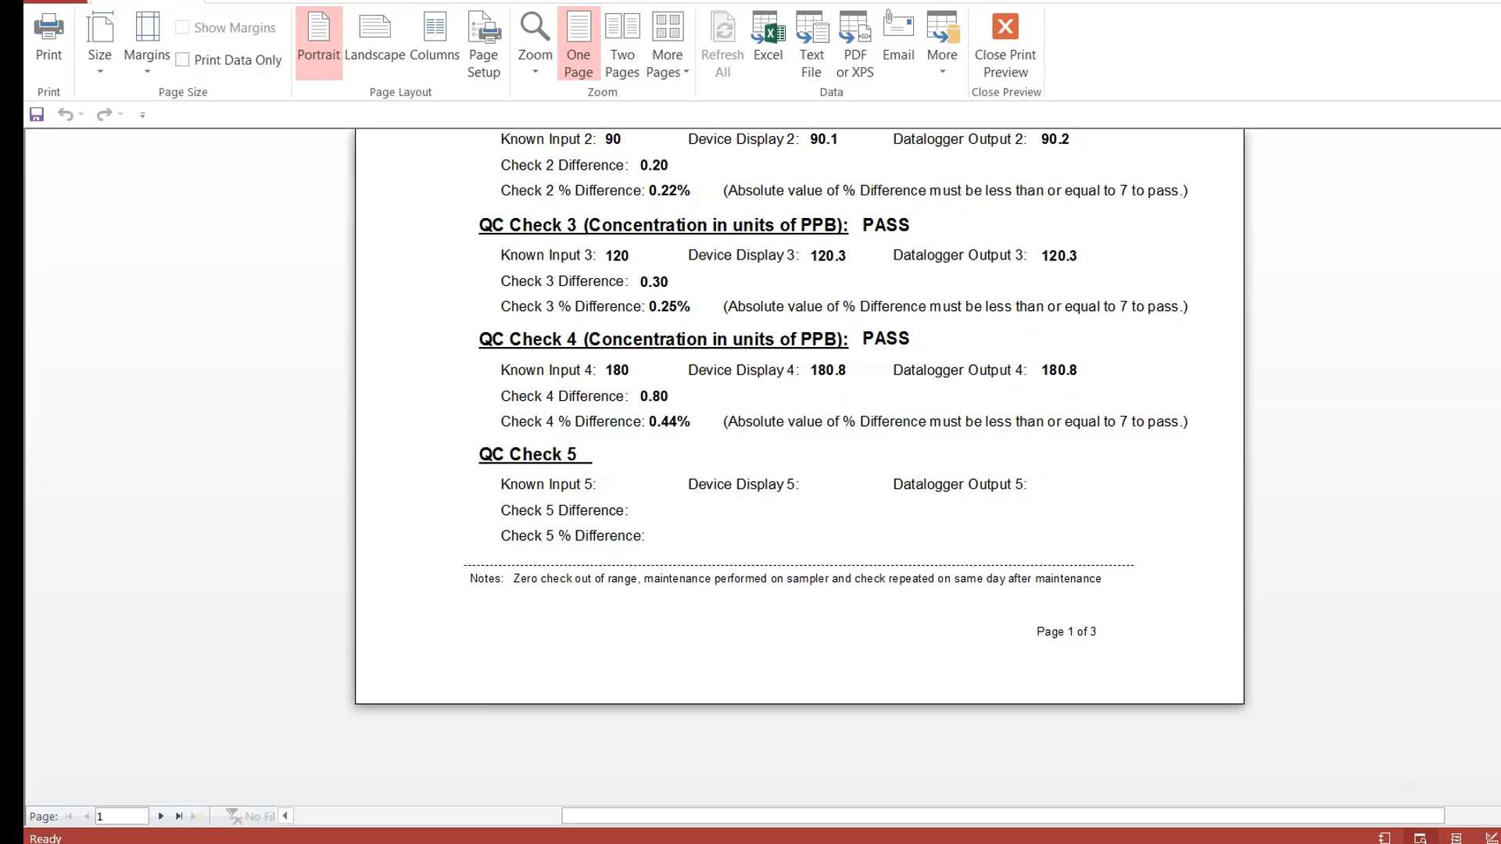
pyautogui.press('z')
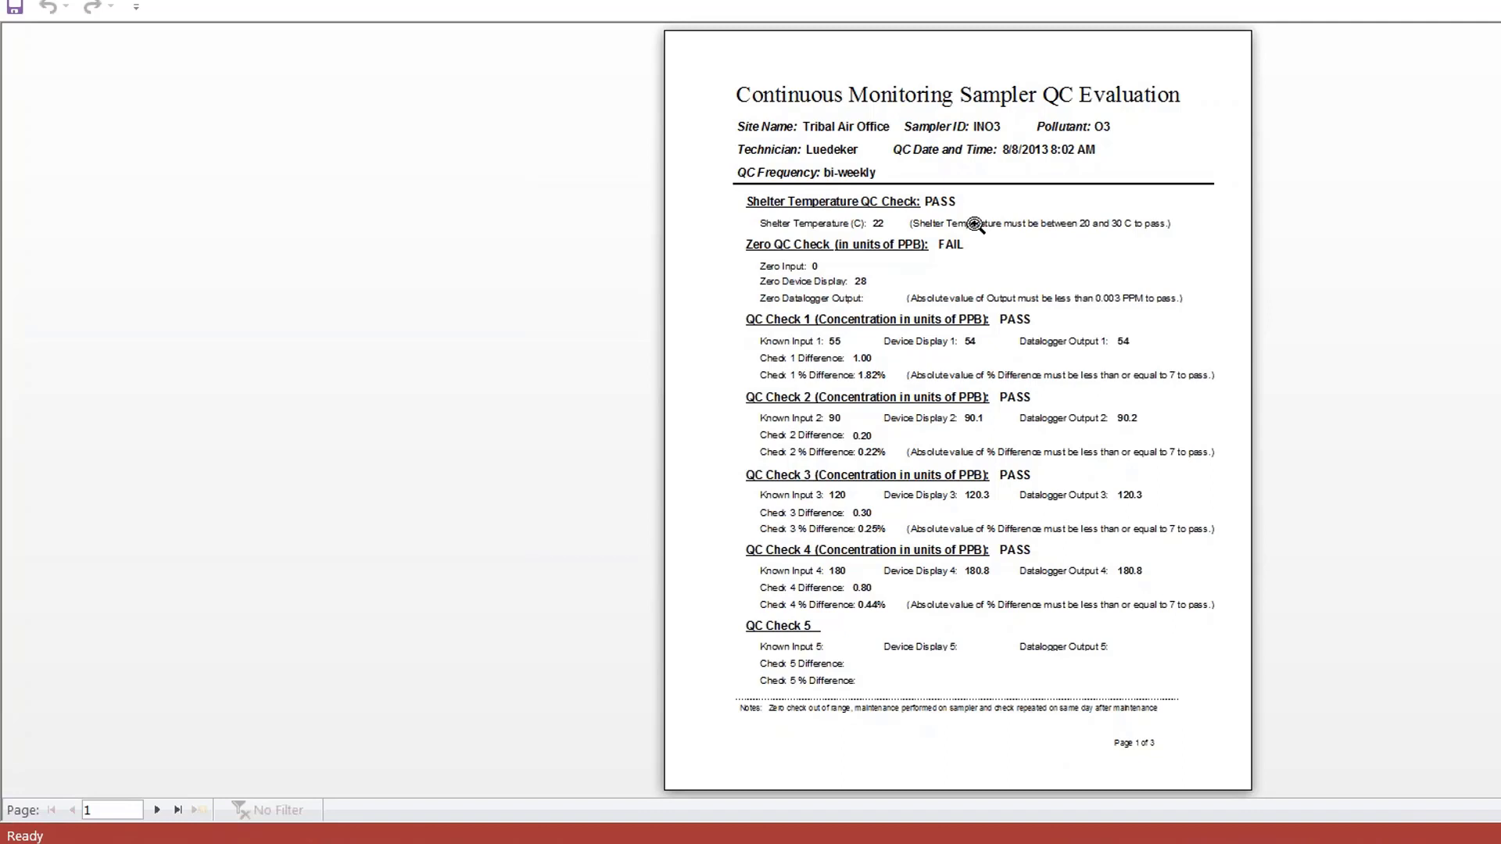
pyautogui.click(152, 814)
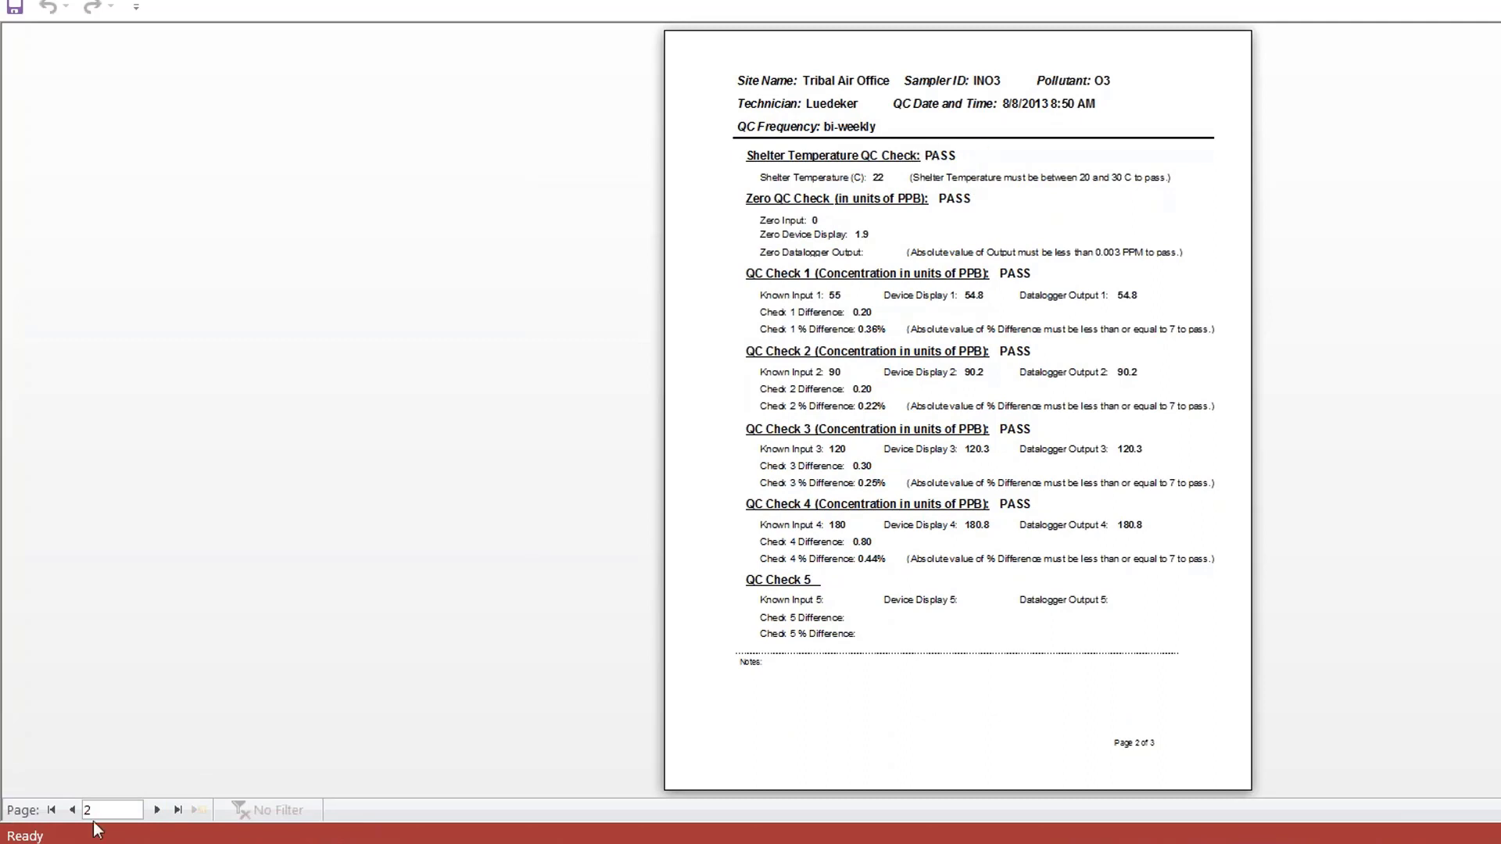
pyautogui.click(71, 811)
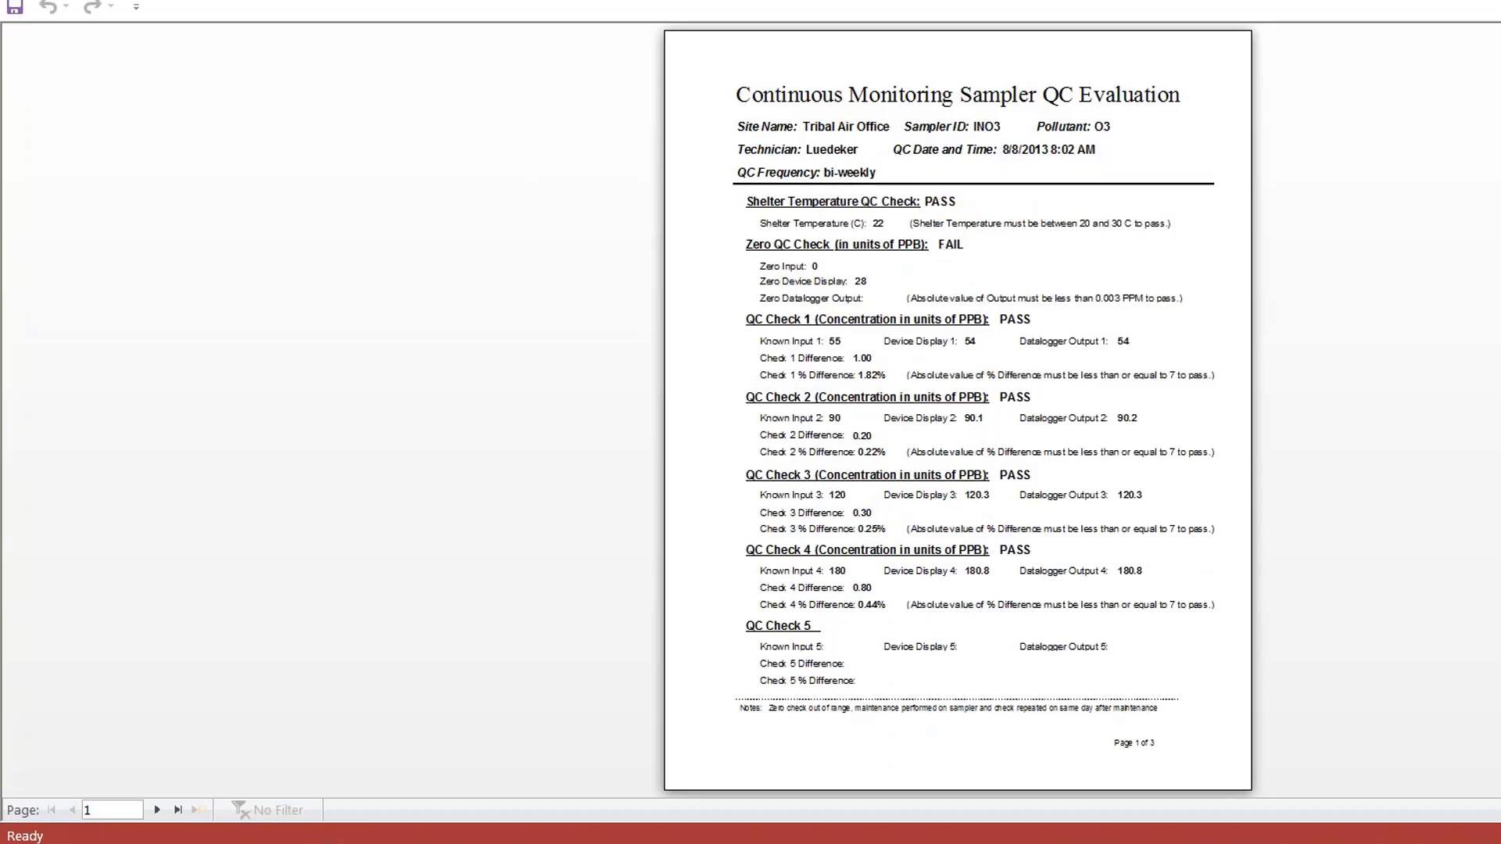
pyautogui.click(157, 810)
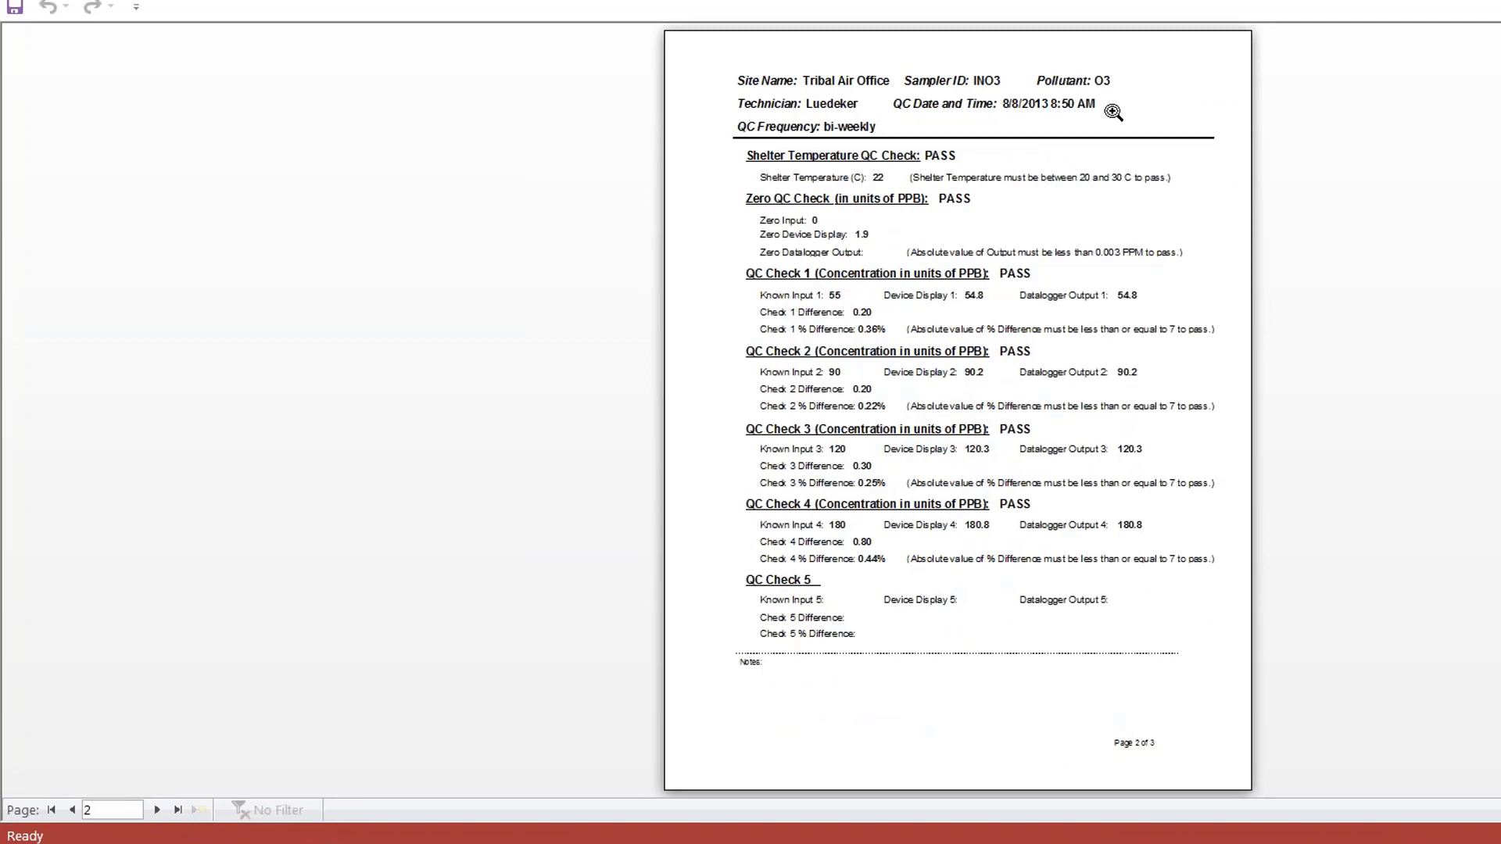
pyautogui.click(71, 811)
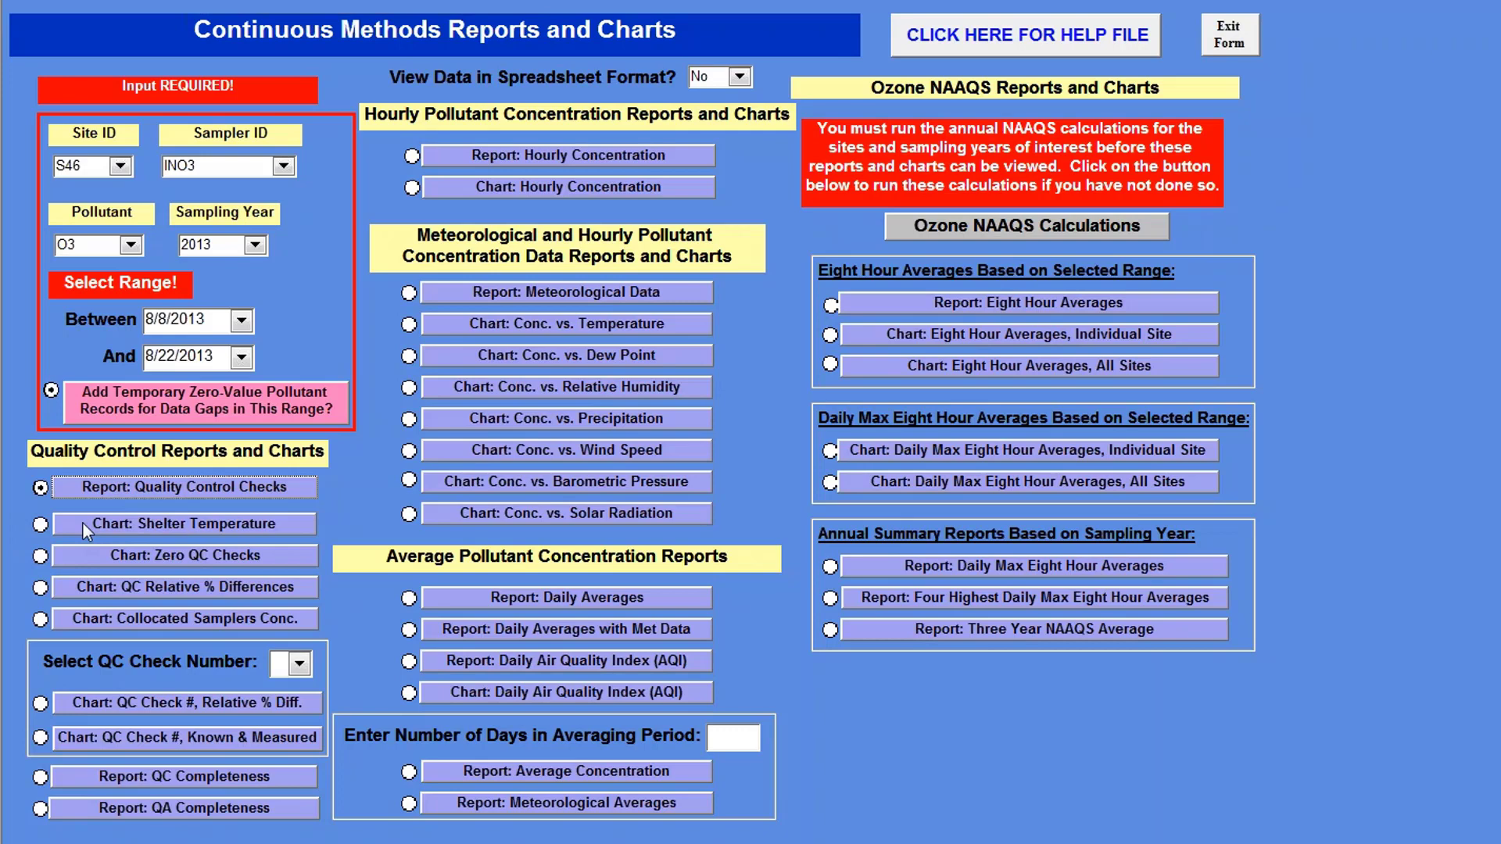
pyautogui.click(178, 522)
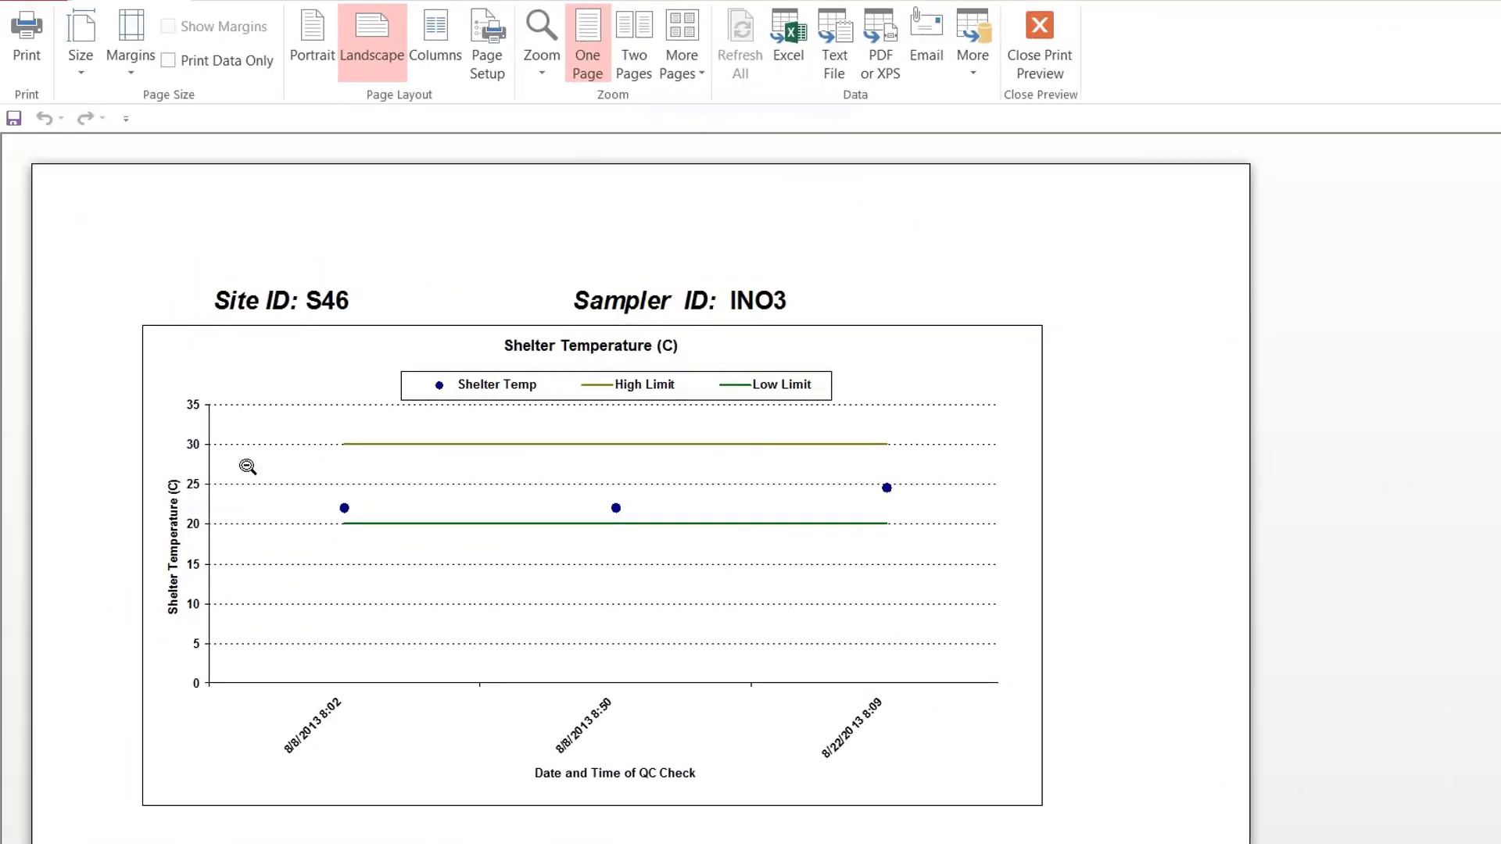
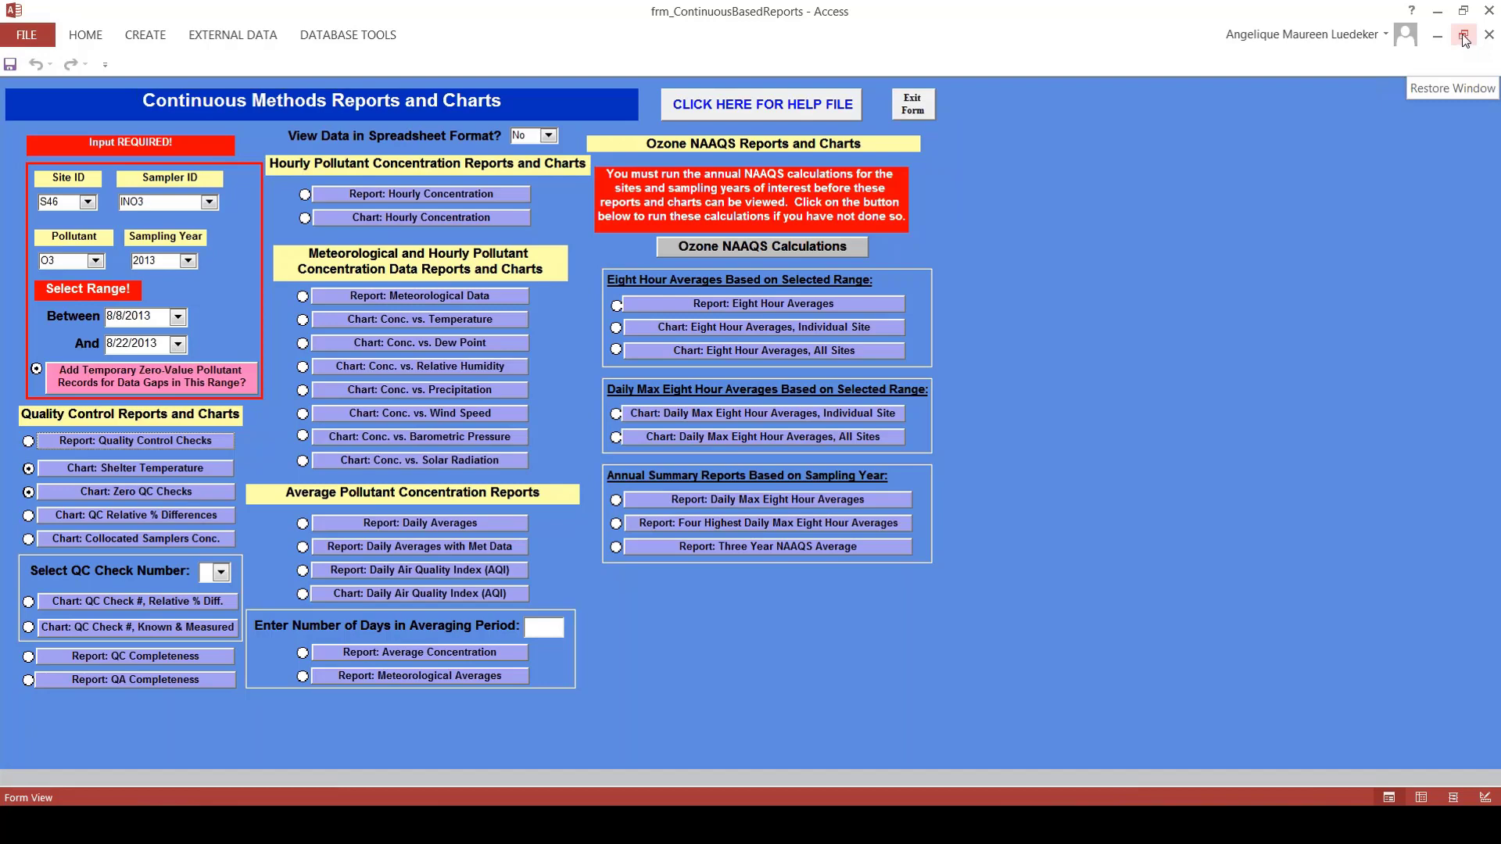
# Open quality control data entry through Data Inflow and search for the O3 record with QC date 8/22/2013.
pyautogui.click(1465, 41)
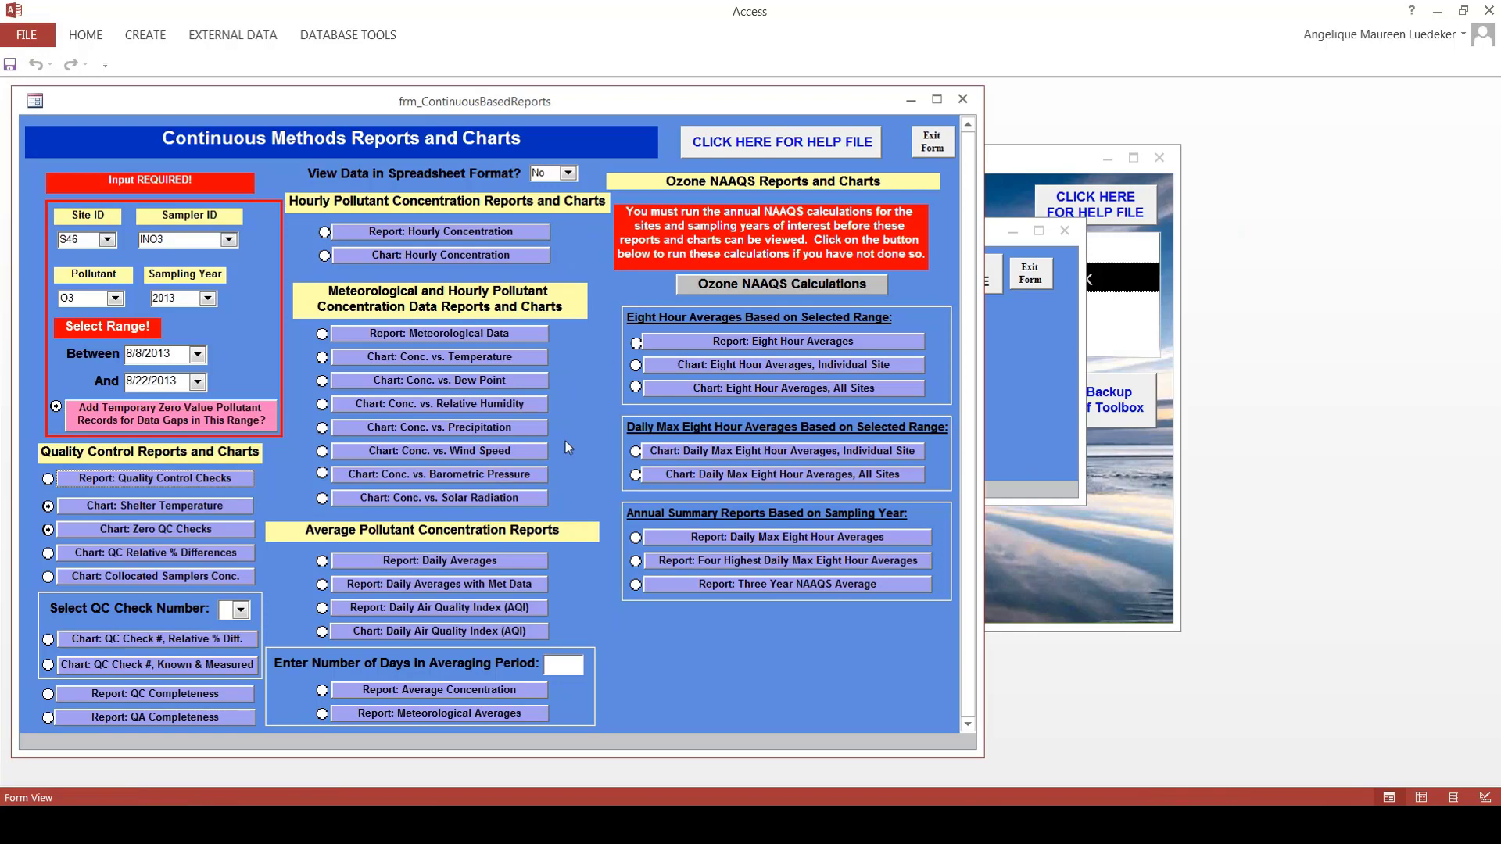
pyautogui.click(1035, 423)
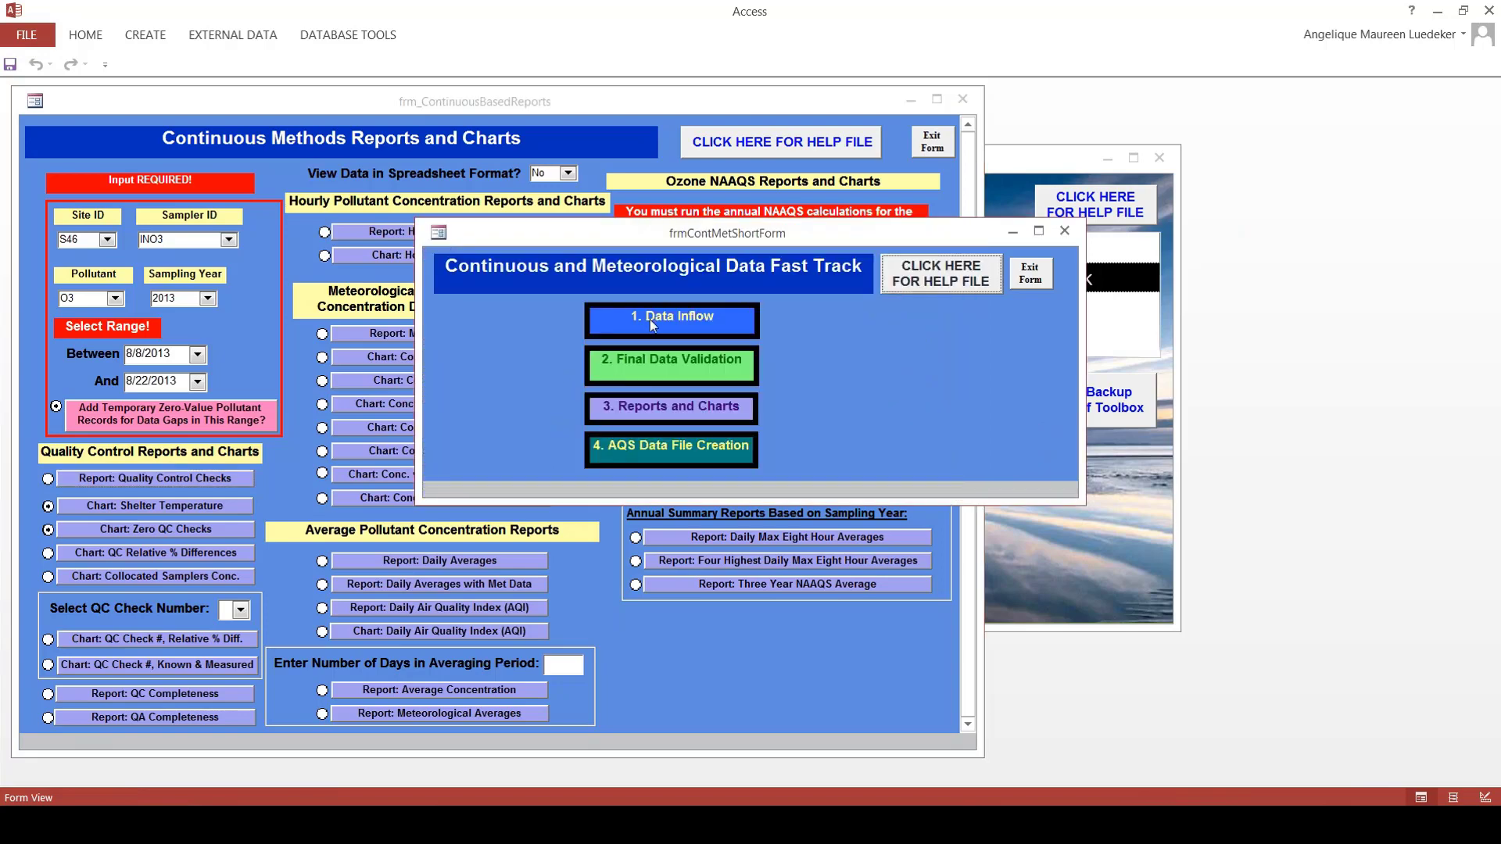
pyautogui.click(720, 329)
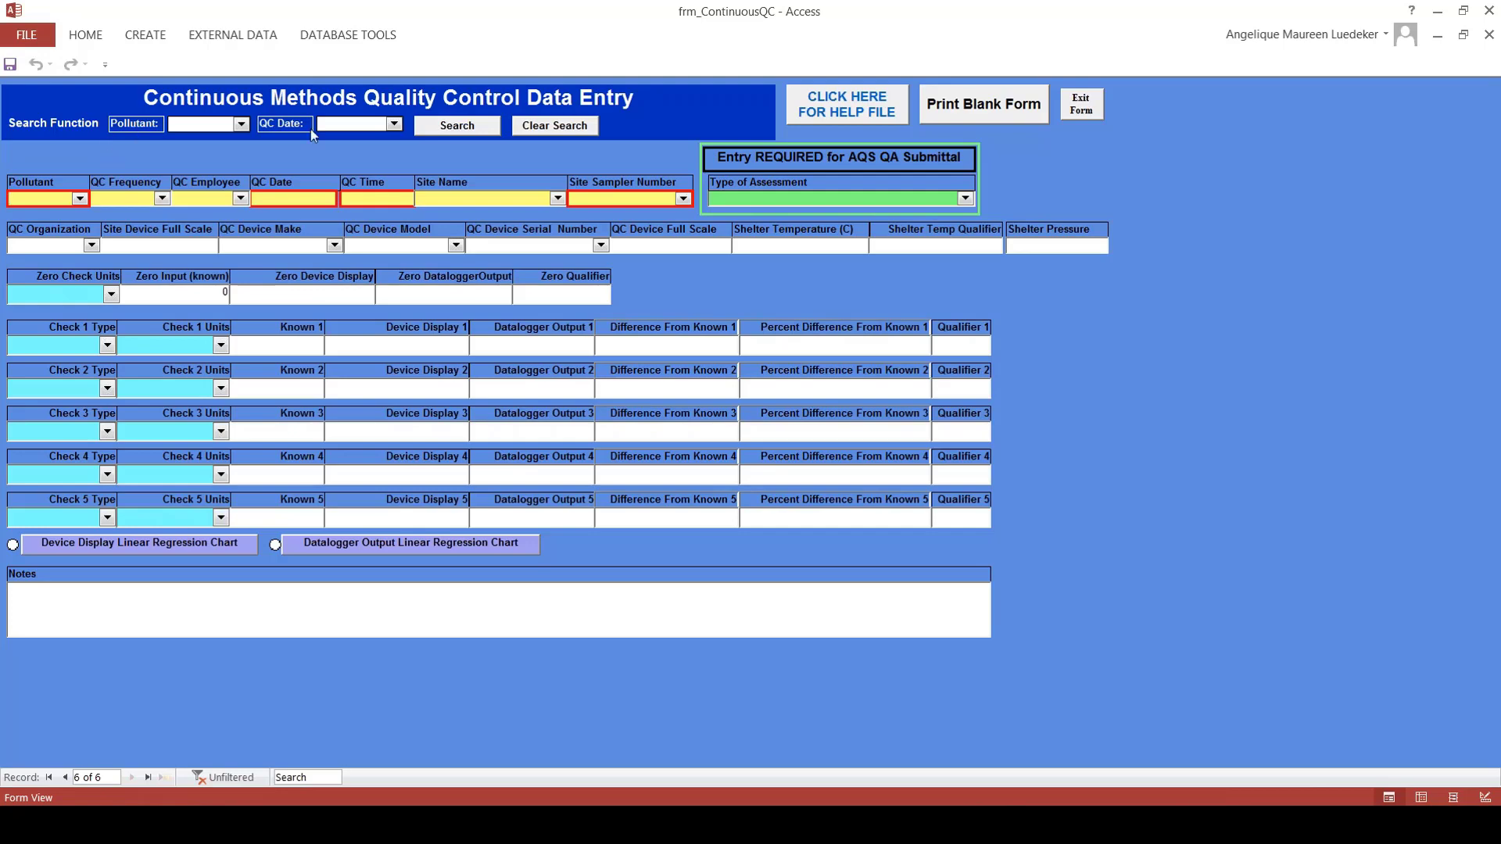
pyautogui.click(241, 125)
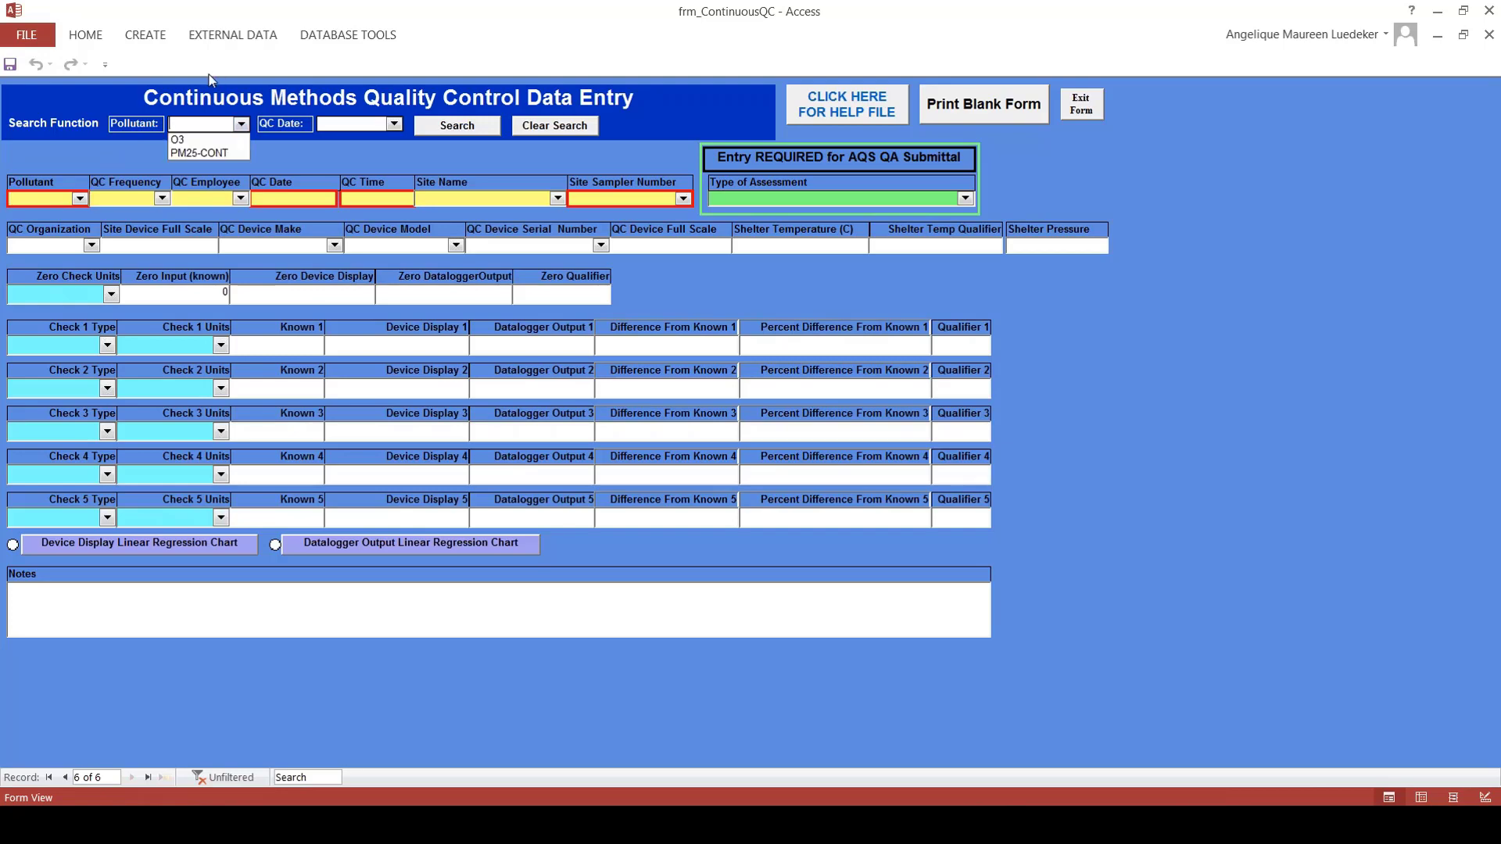
pyautogui.click(196, 141)
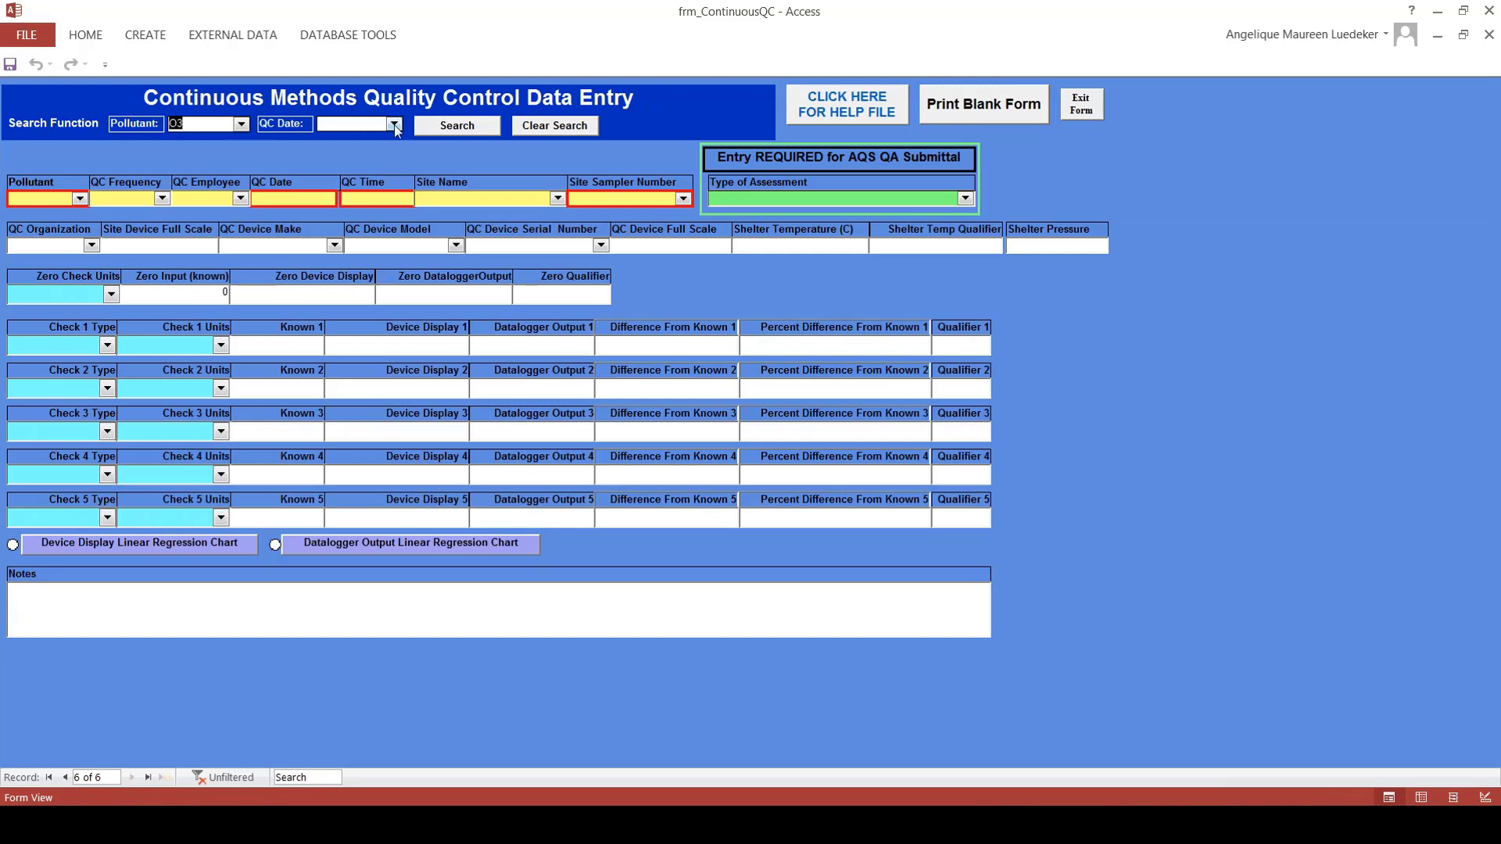
pyautogui.click(395, 125)
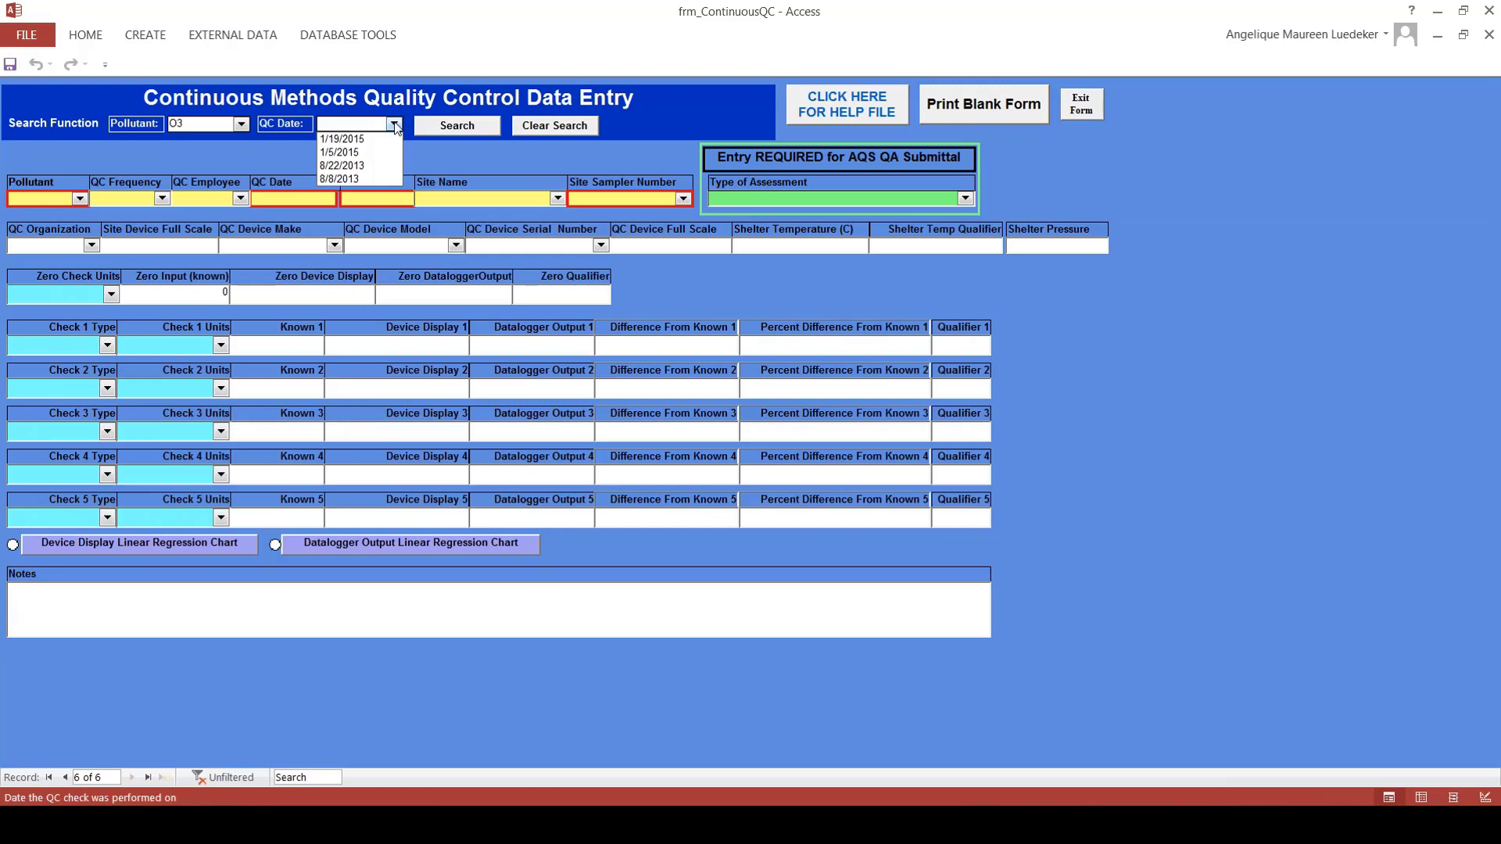
pyautogui.click(379, 166)
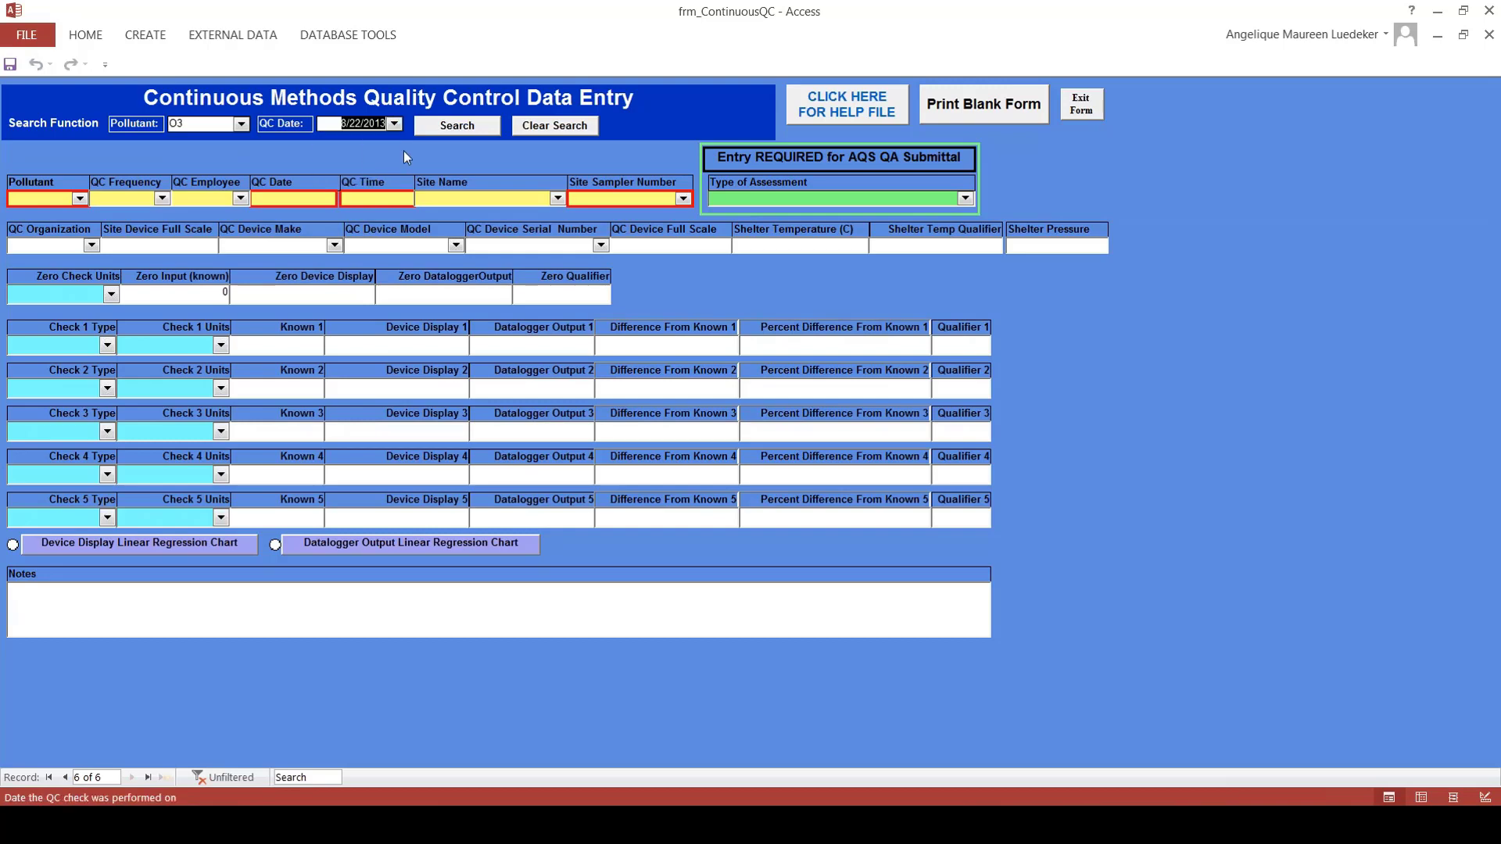
pyautogui.click(466, 130)
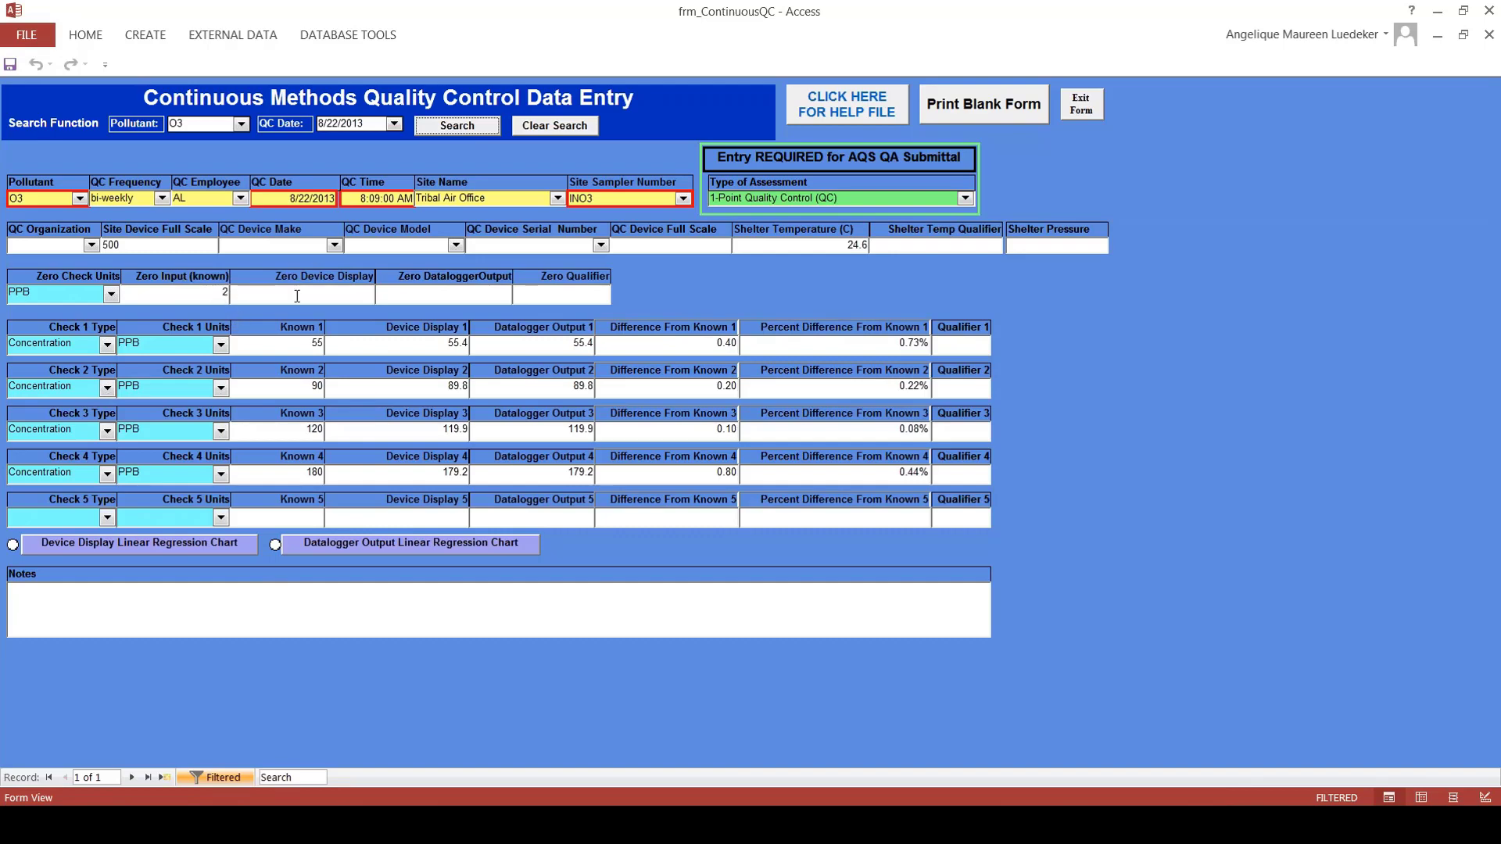
# Correct the record's zero check by setting the known Zero Input to 0 and the Zero Device Display to 2.
pyautogui.click(179, 296)
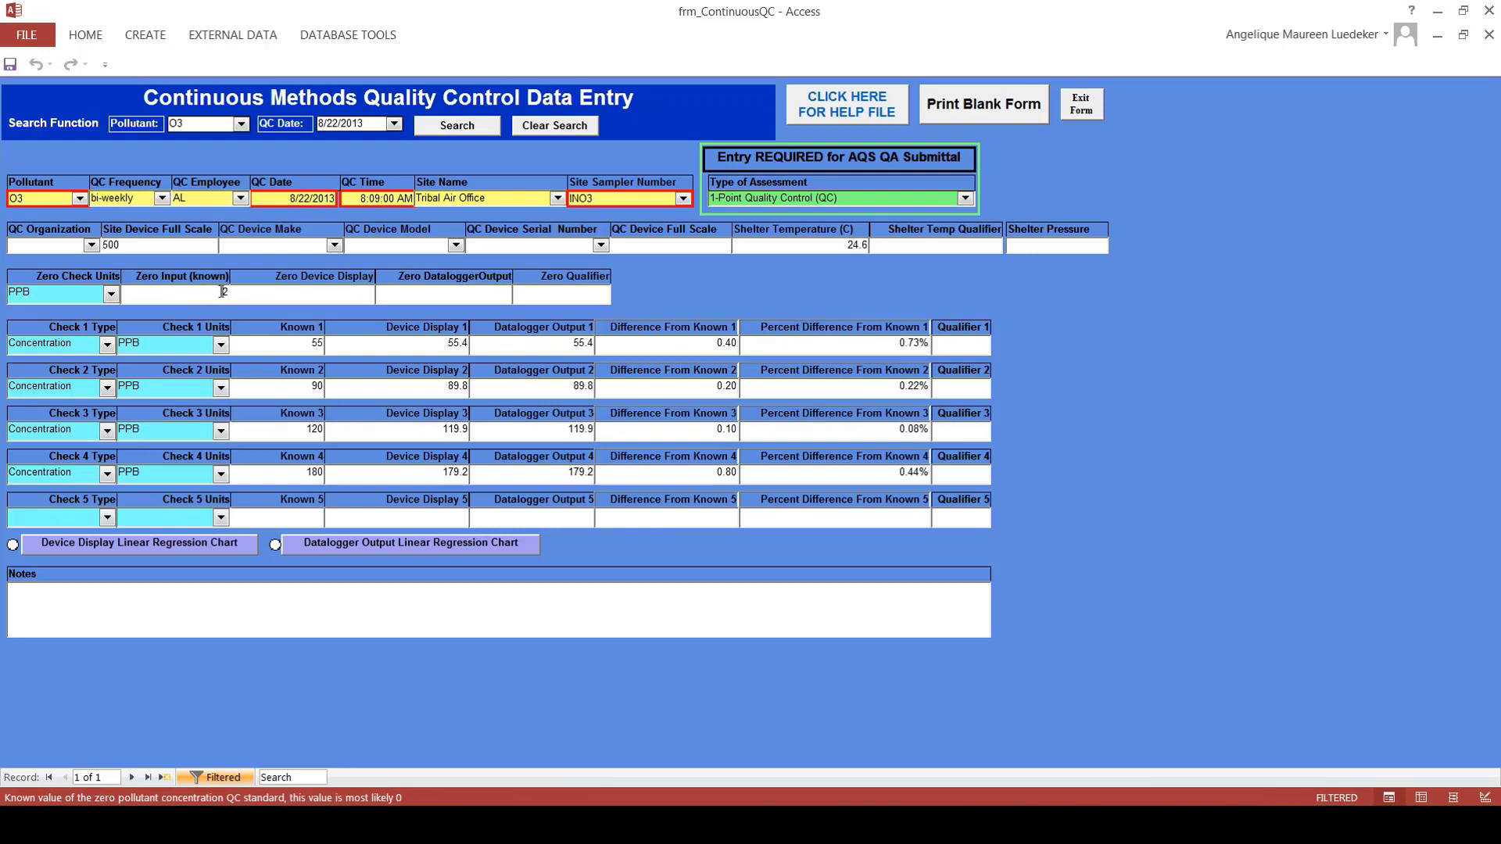
pyautogui.moveTo(222, 292); pyautogui.dragTo(357, 288)
pyautogui.write('0')
pyautogui.press('Tab')
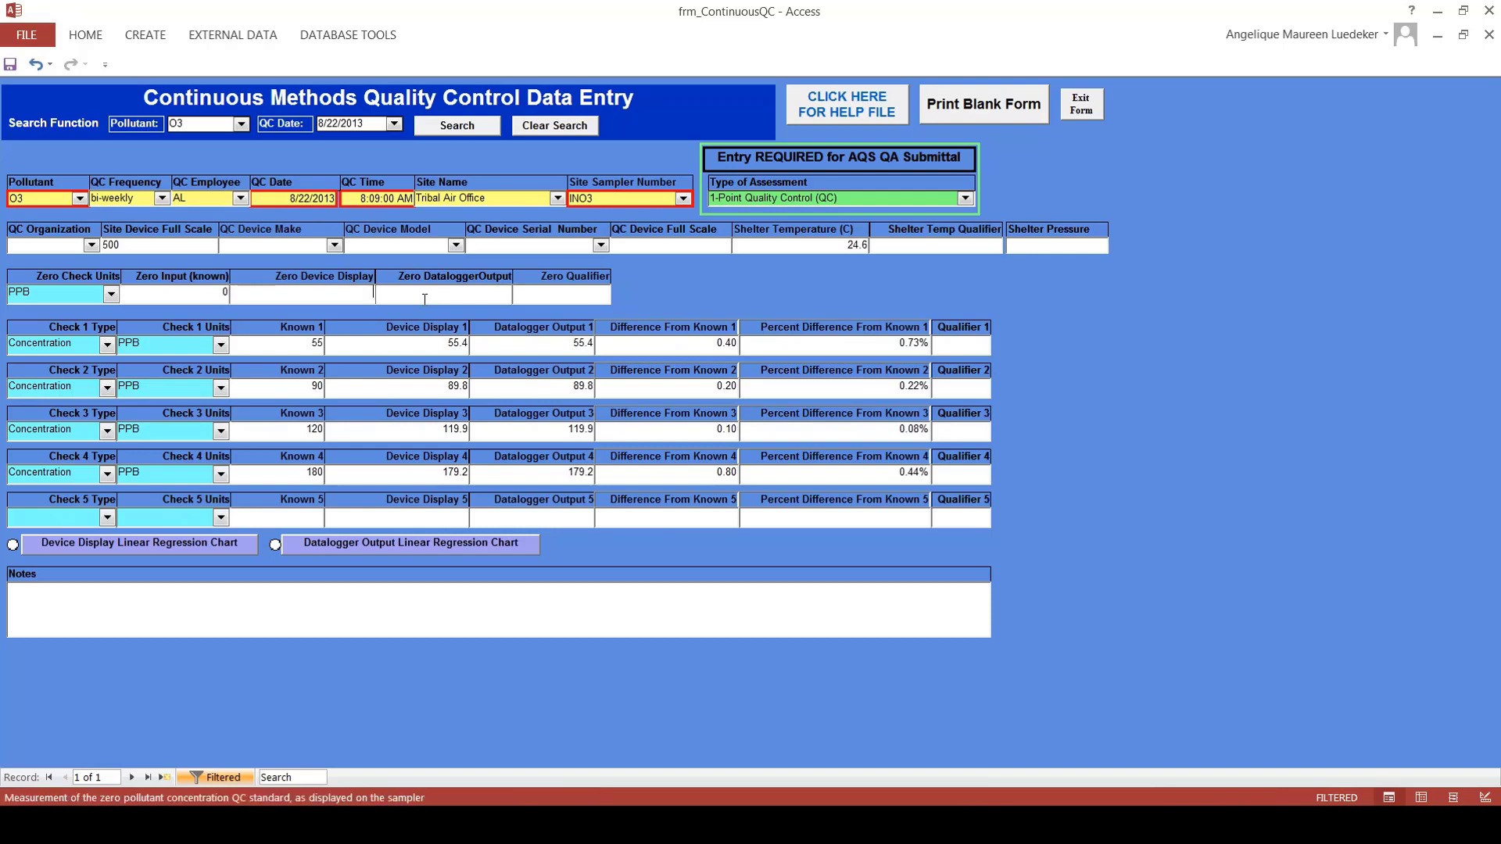
pyautogui.write('2')
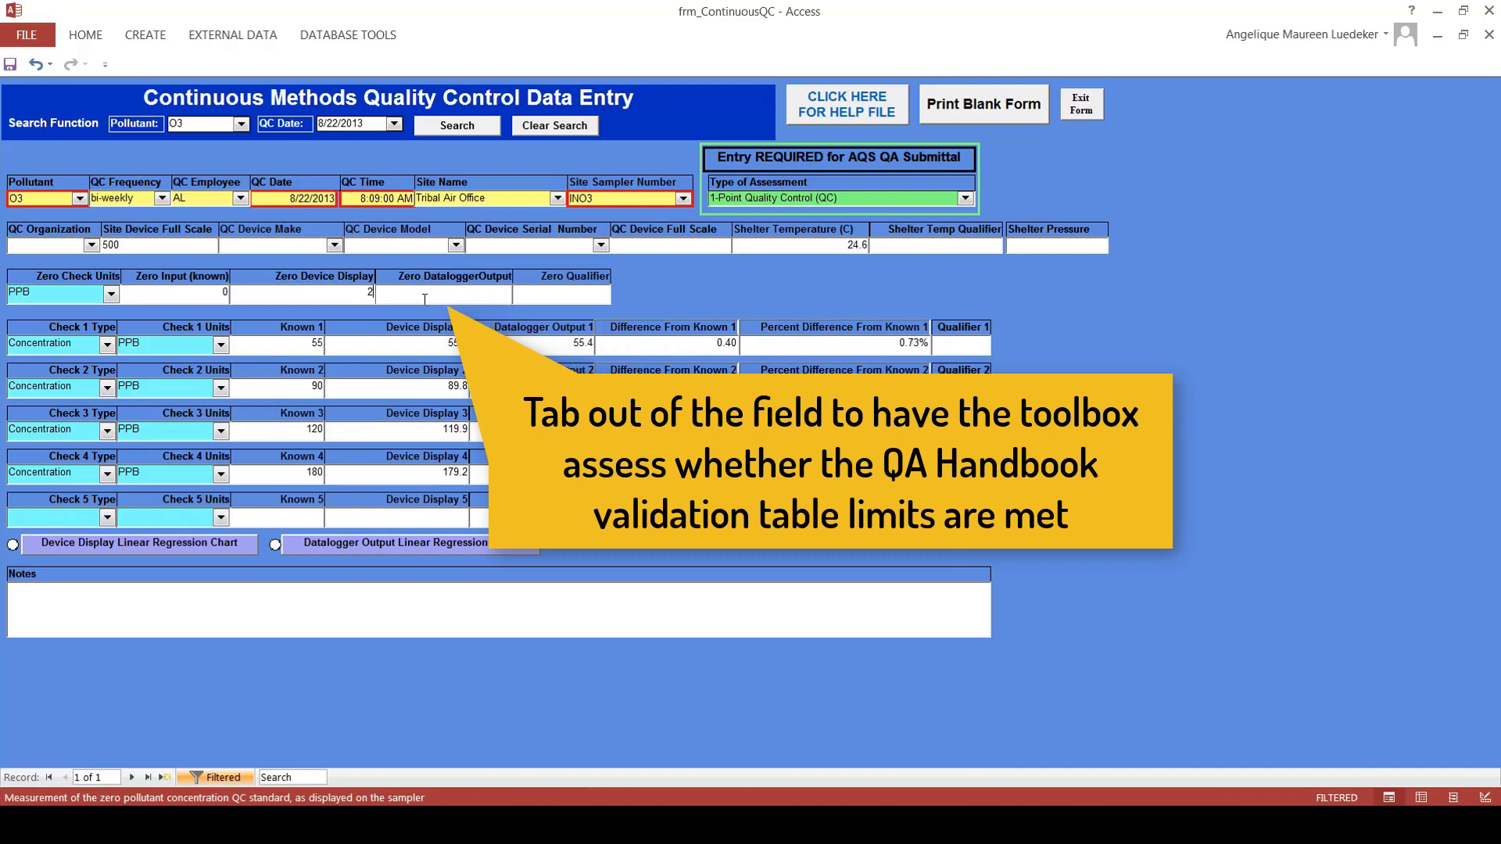
pyautogui.press('Tab')
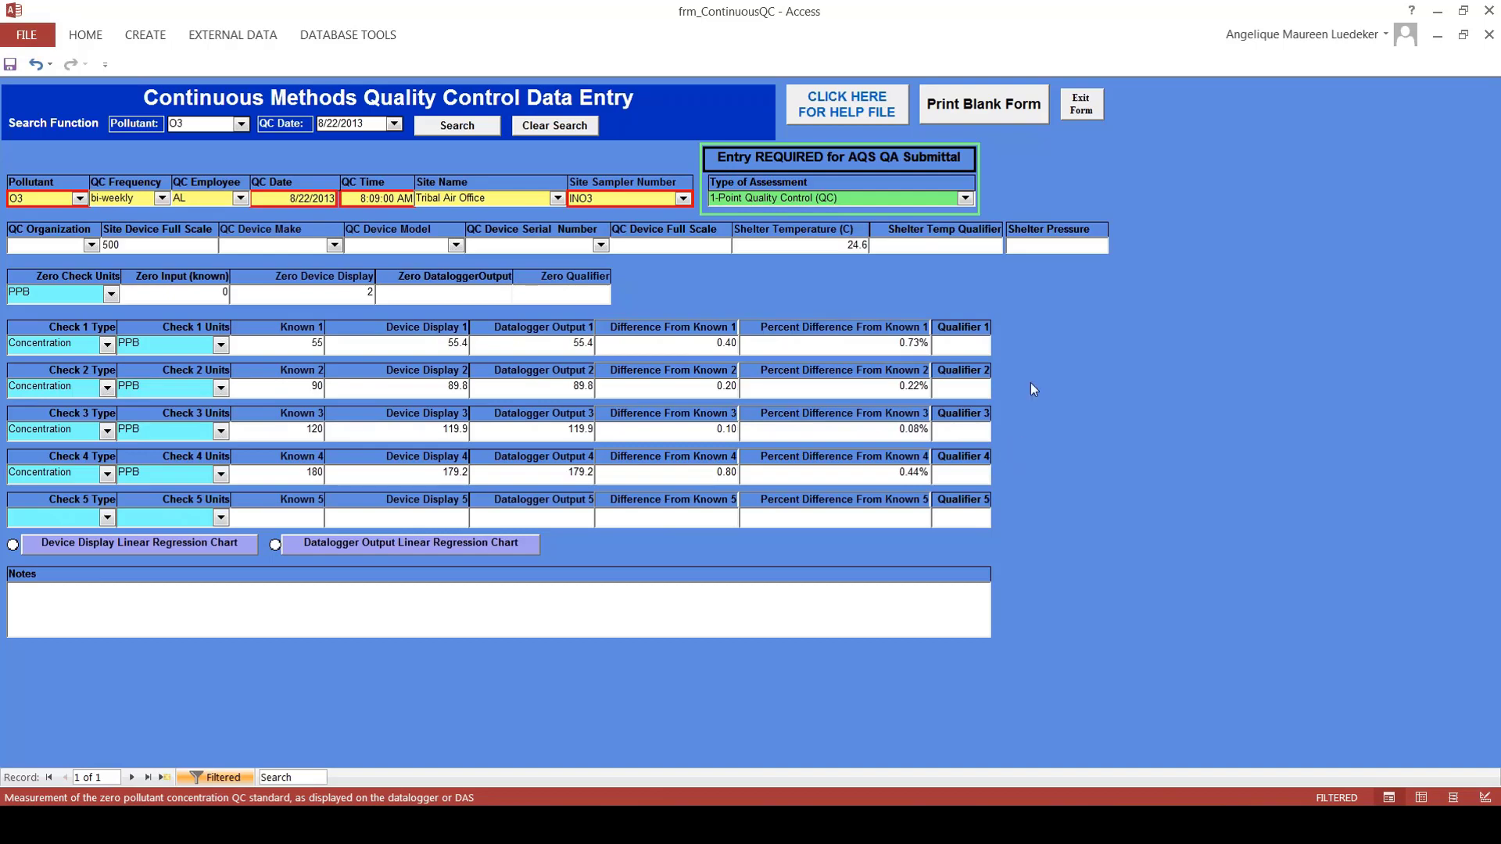
# Exit the data entry and data operations forms, return to Reports and Charts, and display the Zero QC Checks chart.
pyautogui.click(1097, 113)
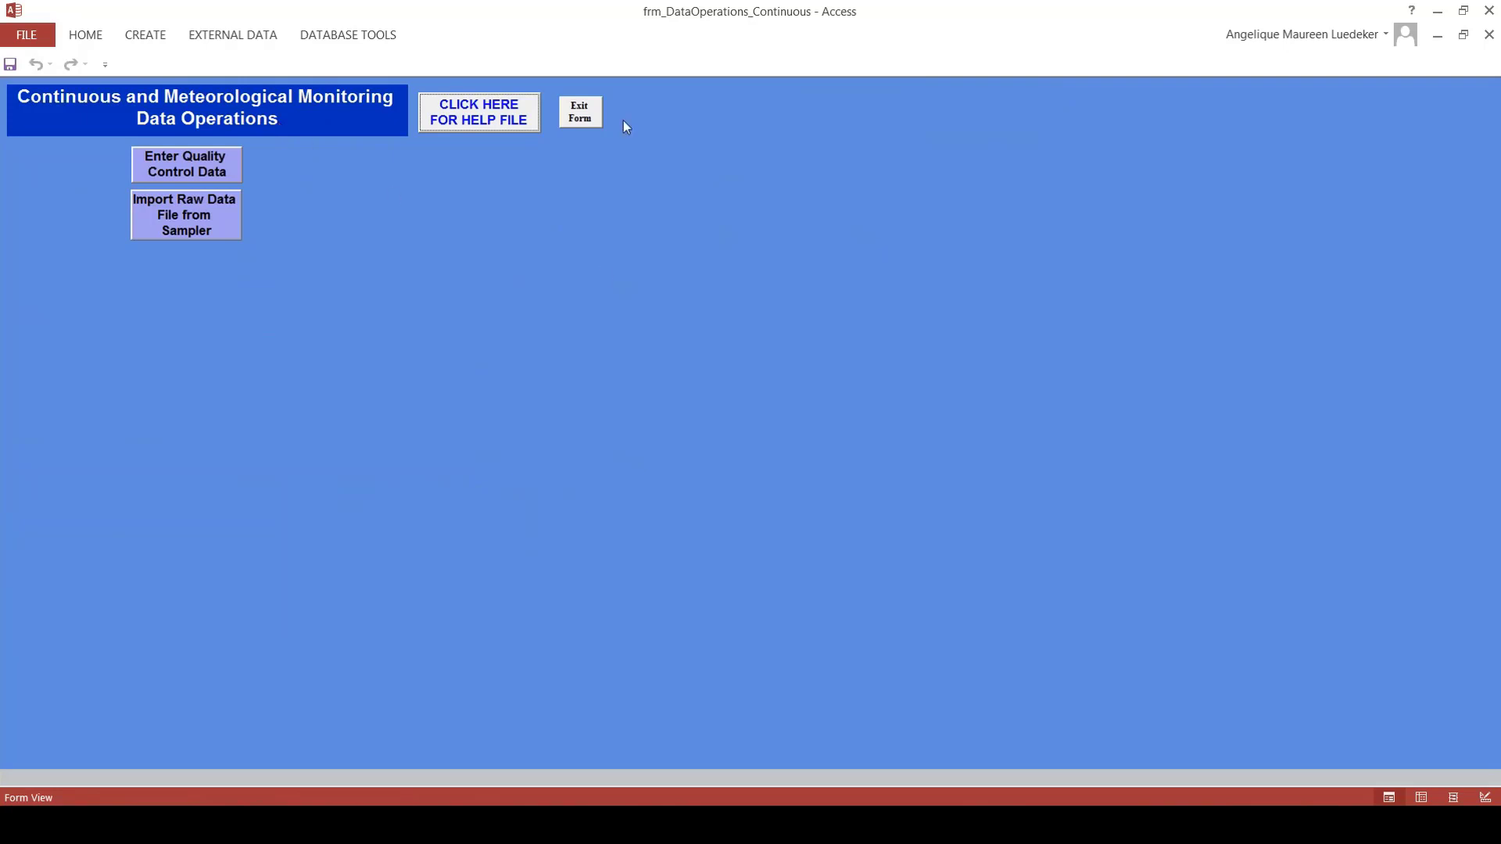
pyautogui.click(592, 122)
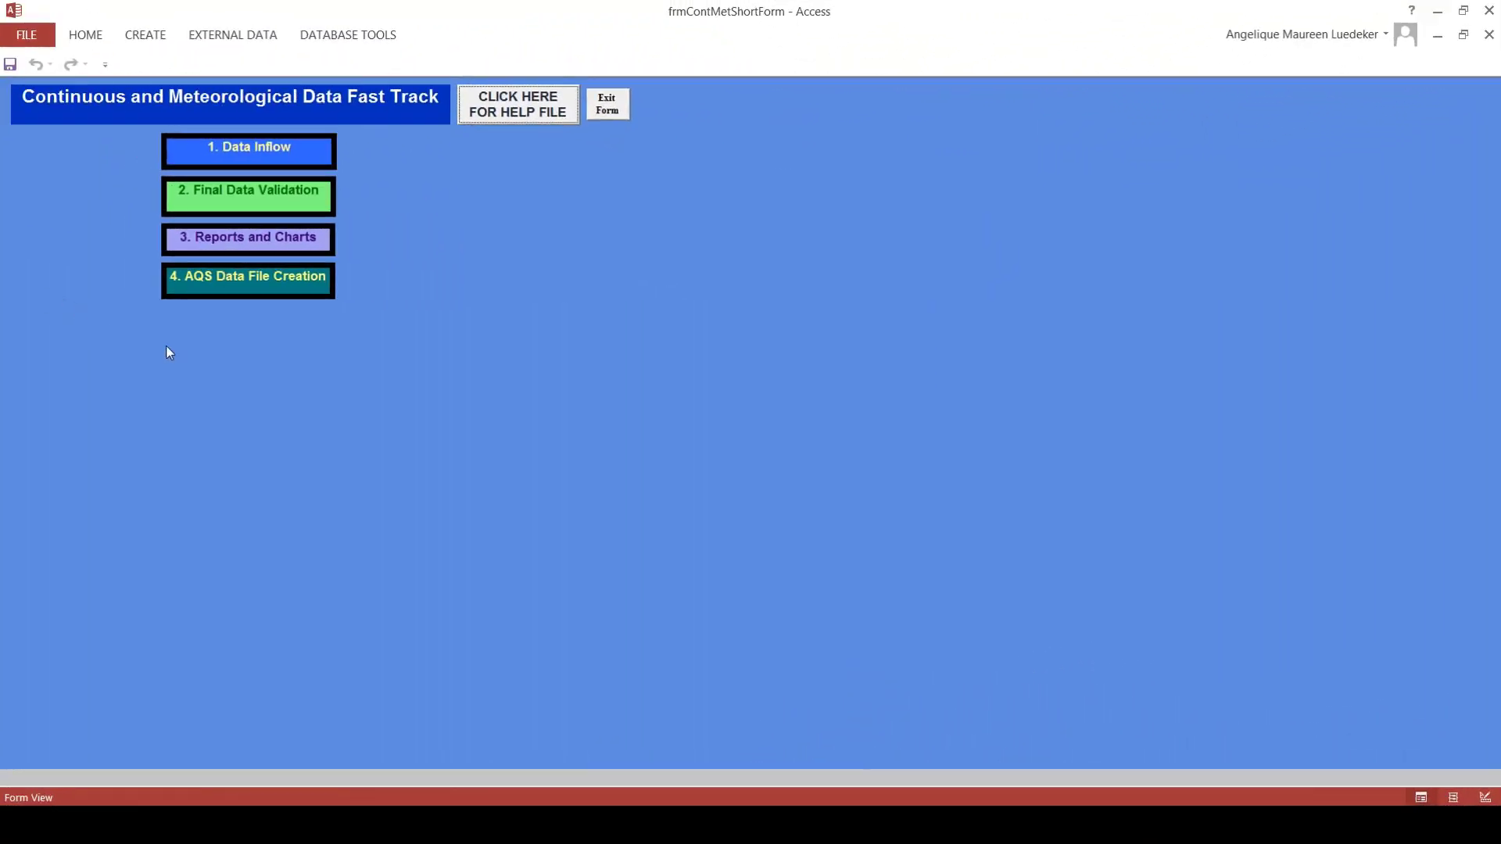
pyautogui.click(260, 245)
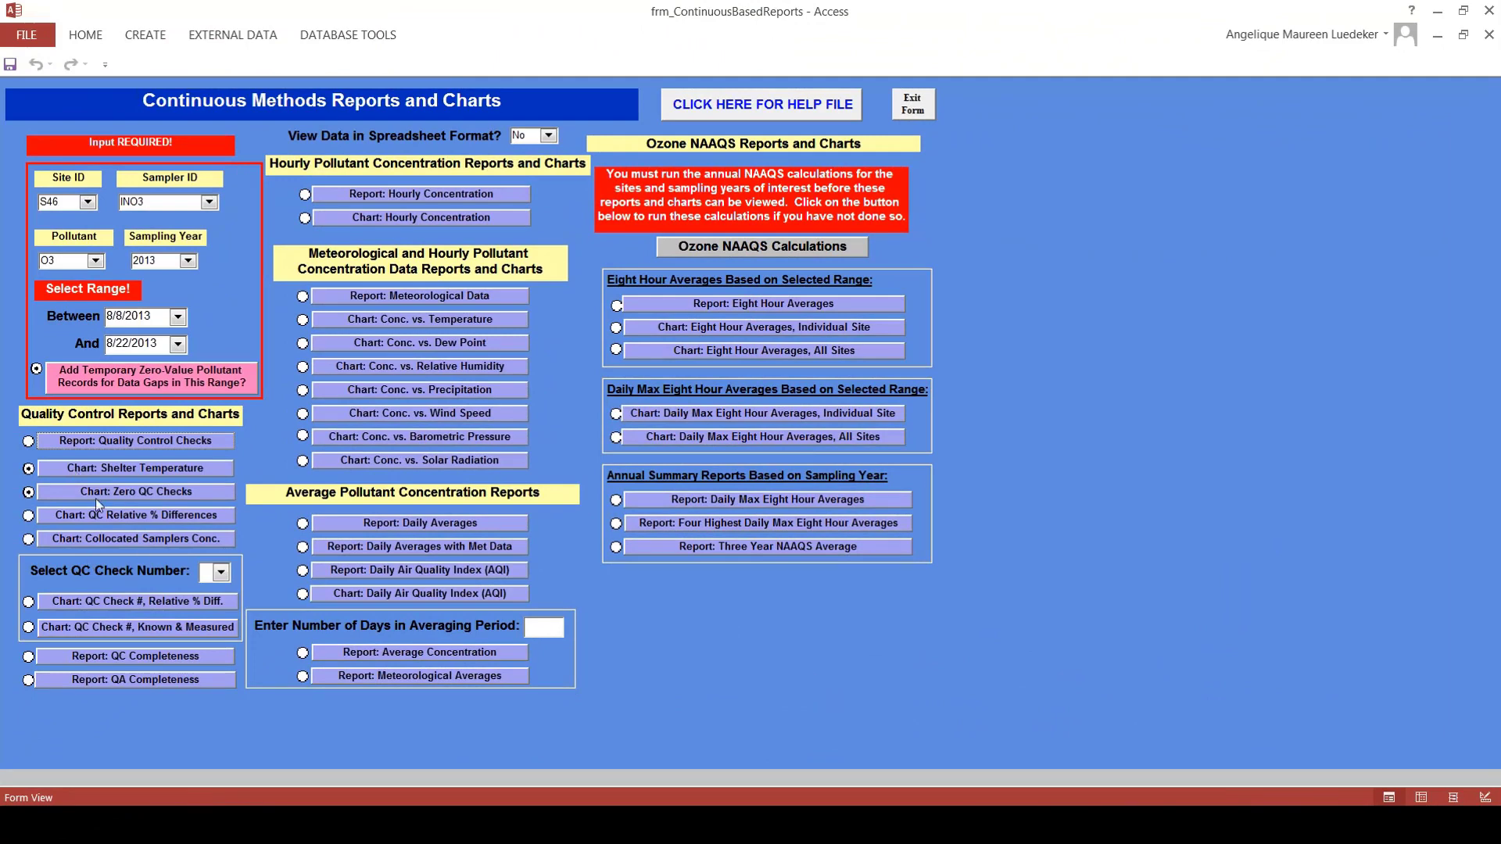
pyautogui.click(153, 494)
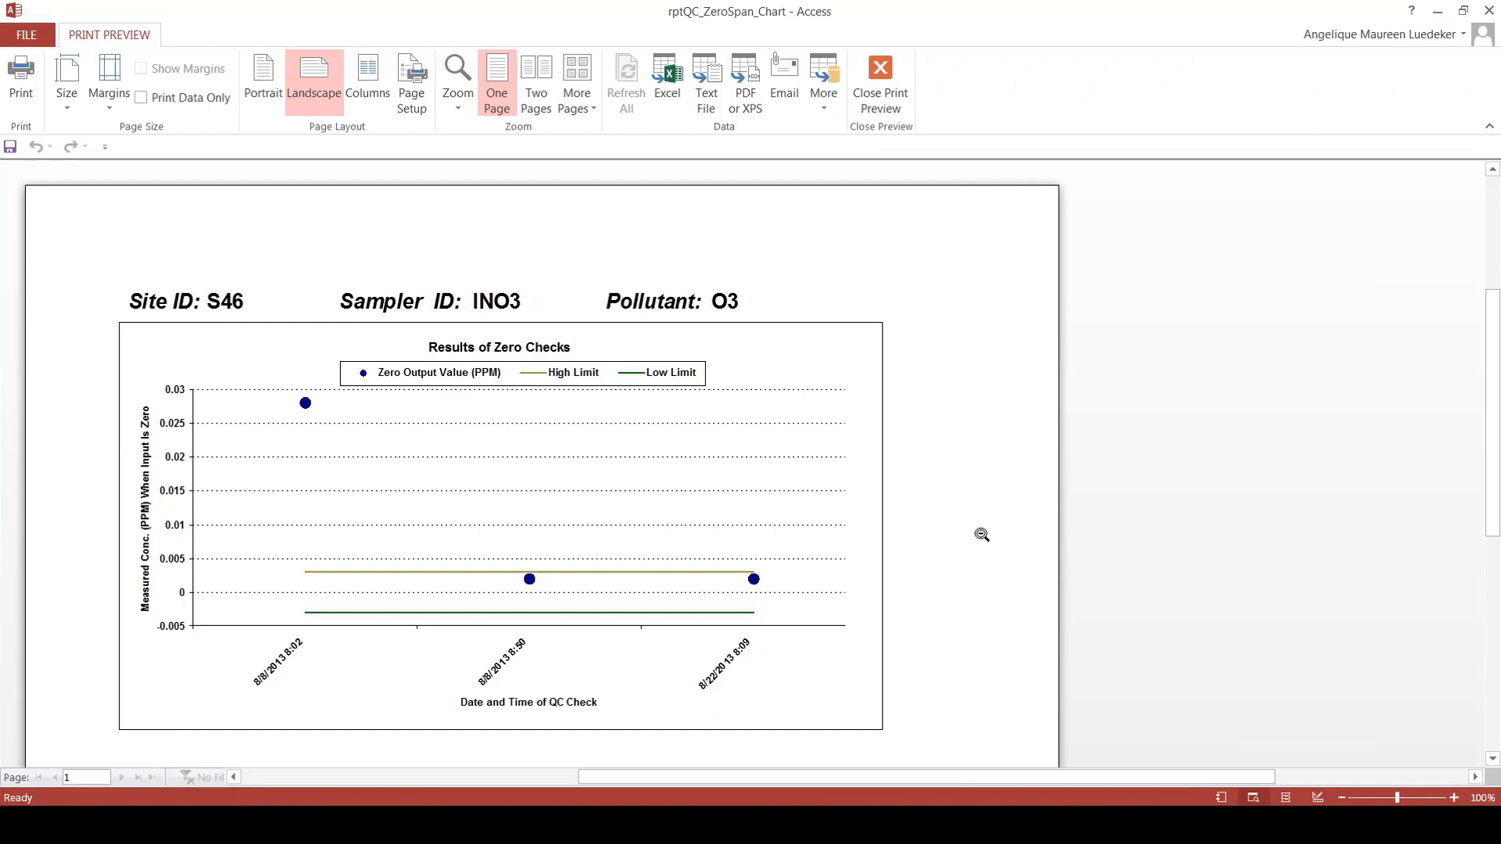
# Display the QC Relative % Differences chart, and the Known & Measured chart for QC check number 1.
pyautogui.click(882, 85)
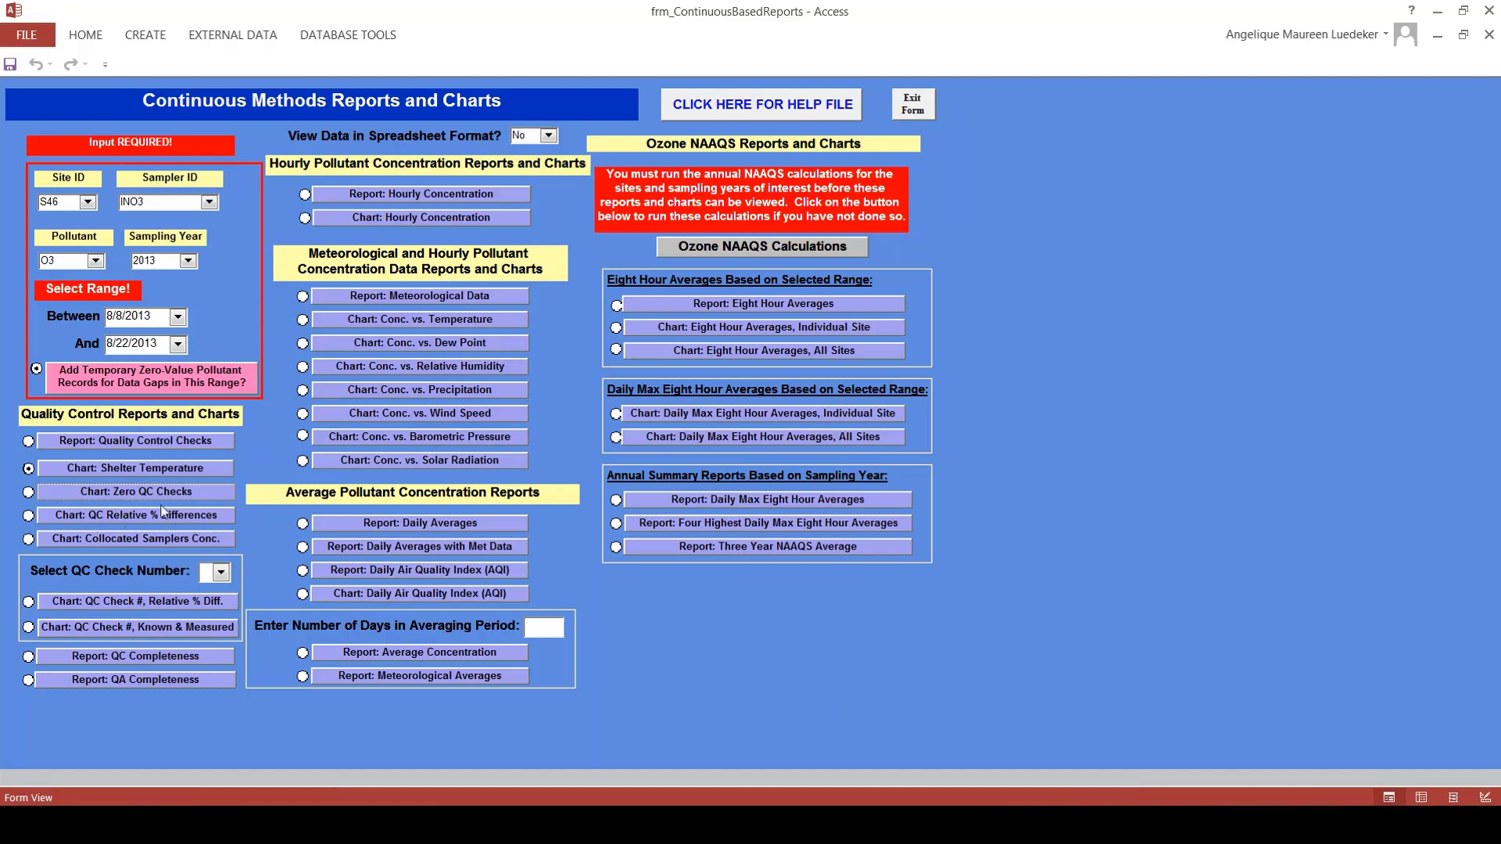
pyautogui.click(143, 514)
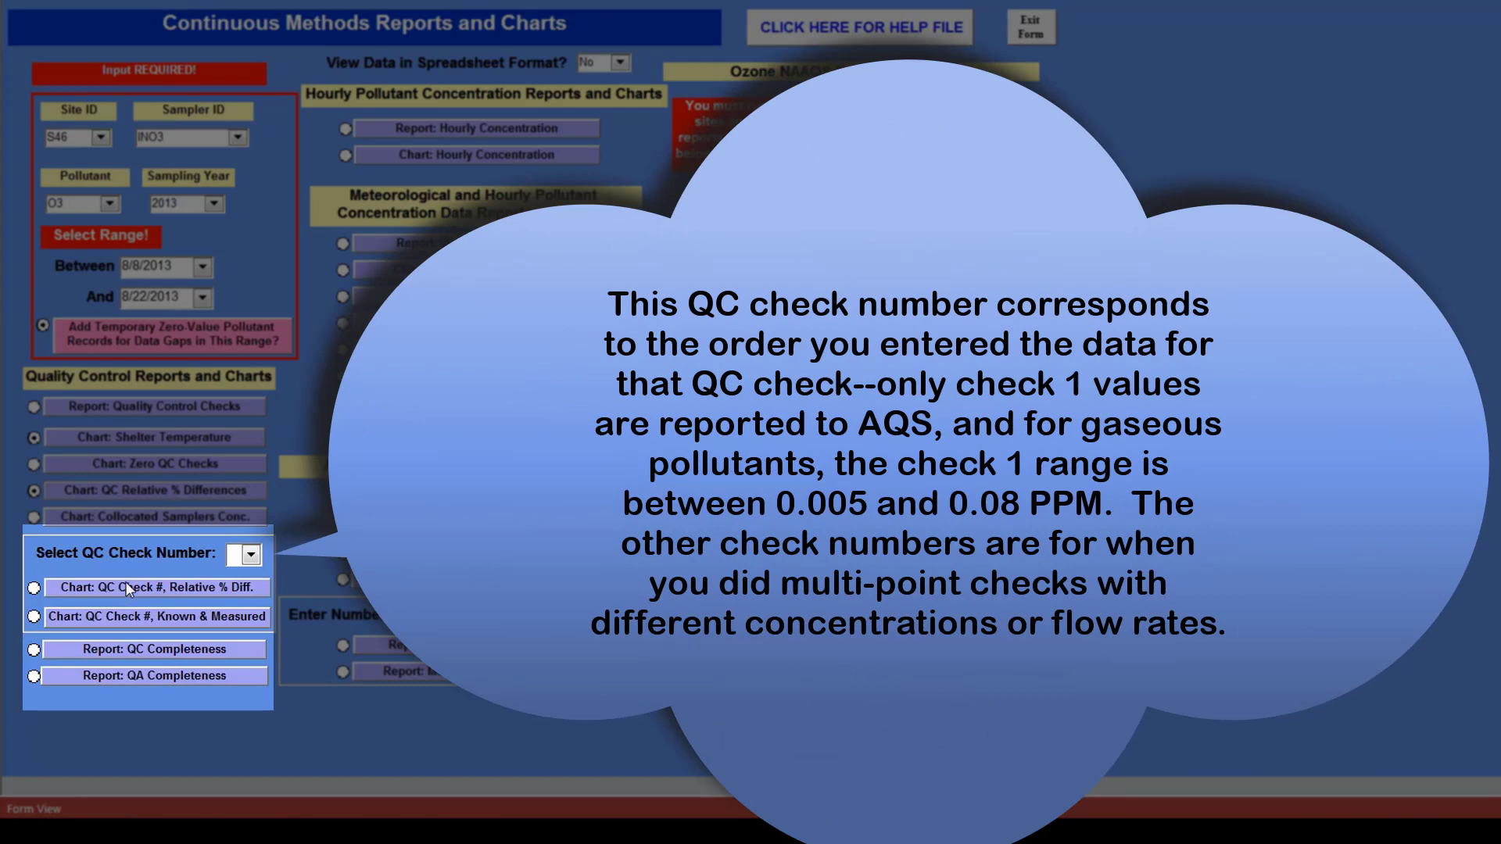
pyautogui.click(255, 556)
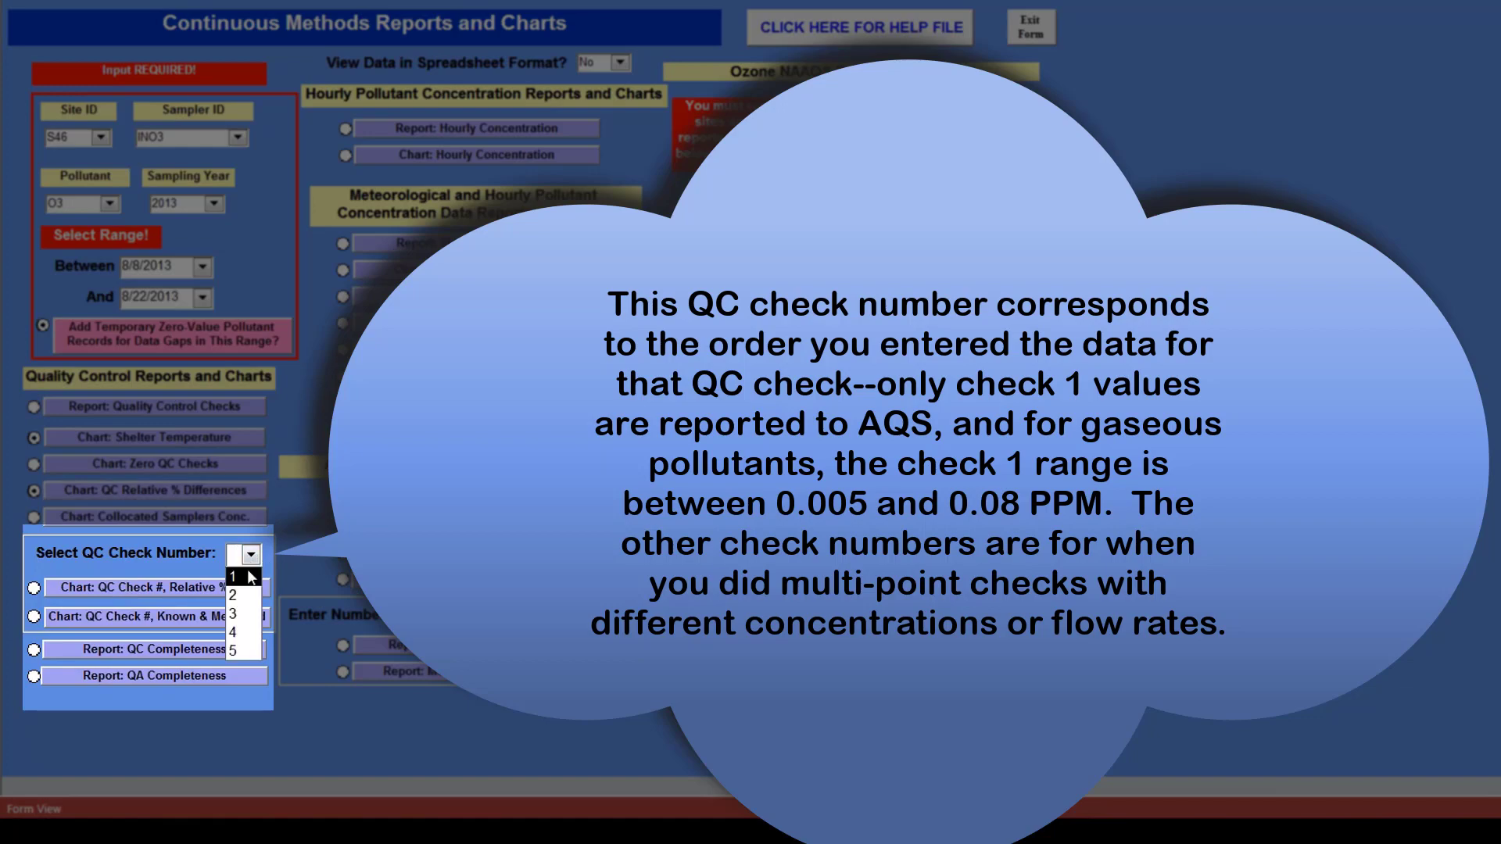
pyautogui.click(247, 579)
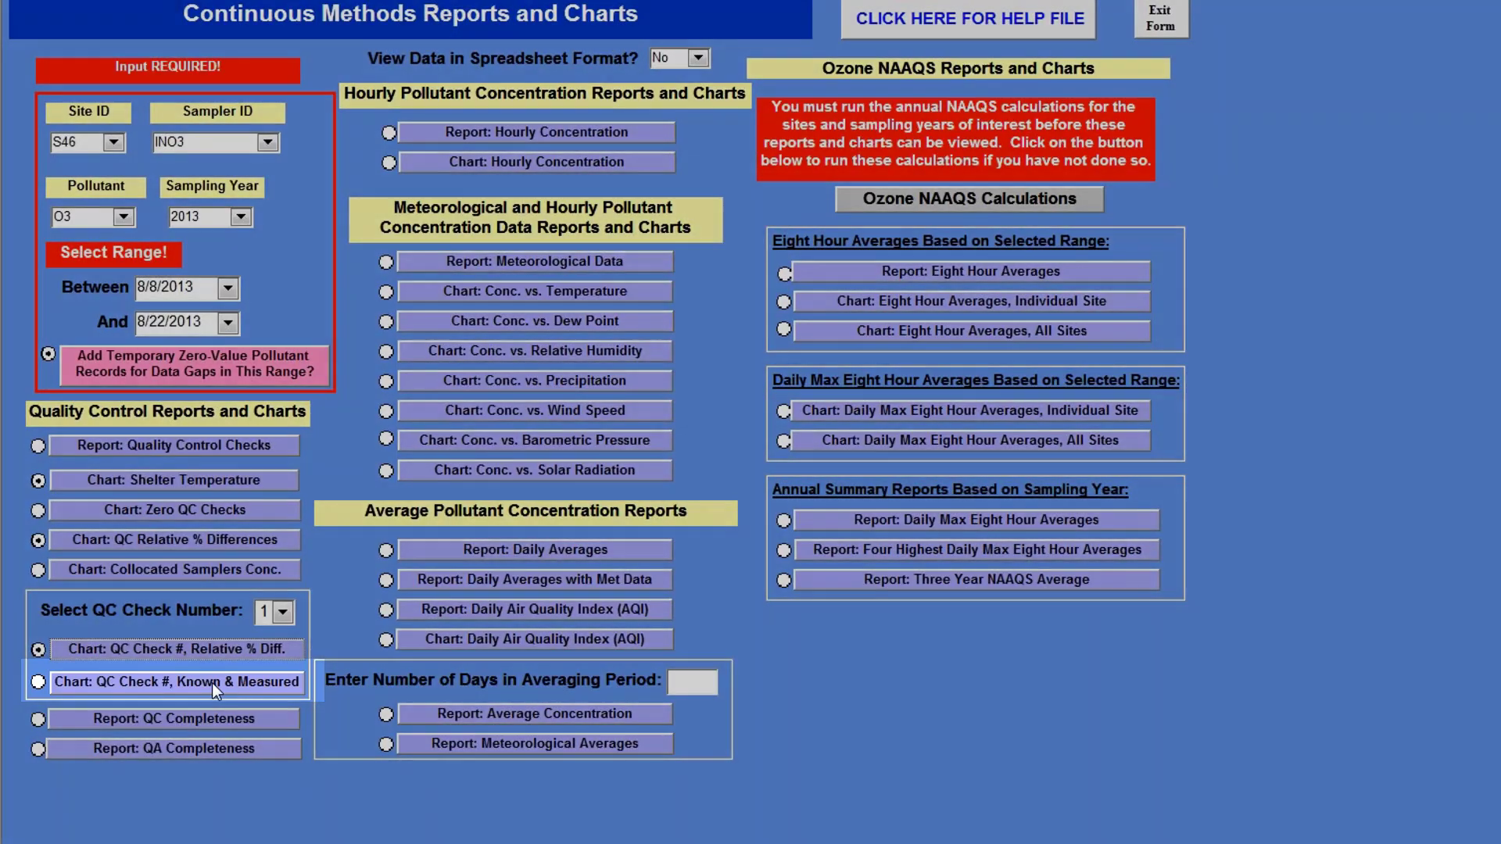
pyautogui.click(213, 683)
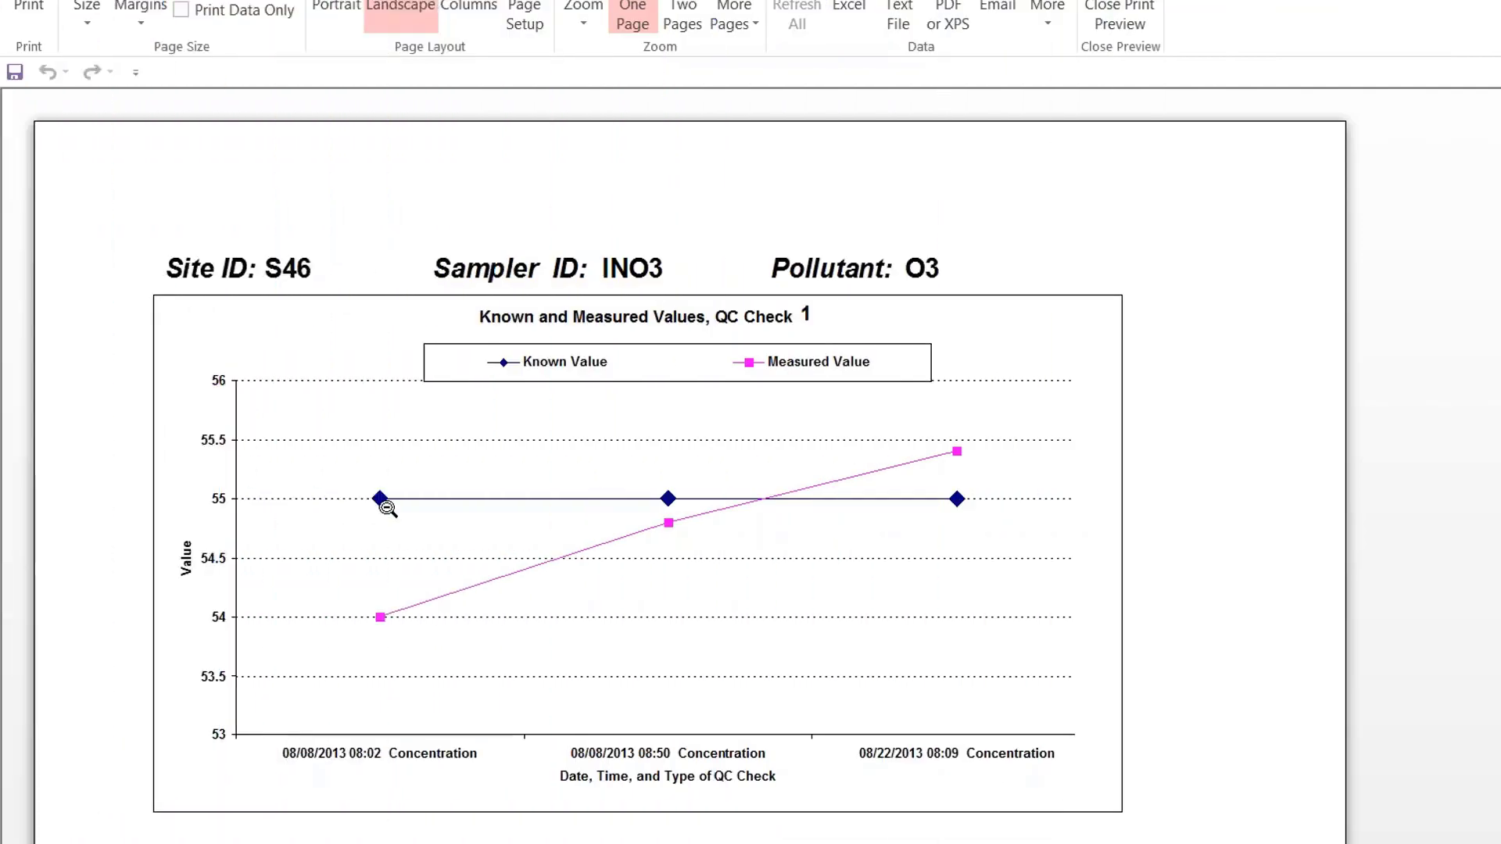
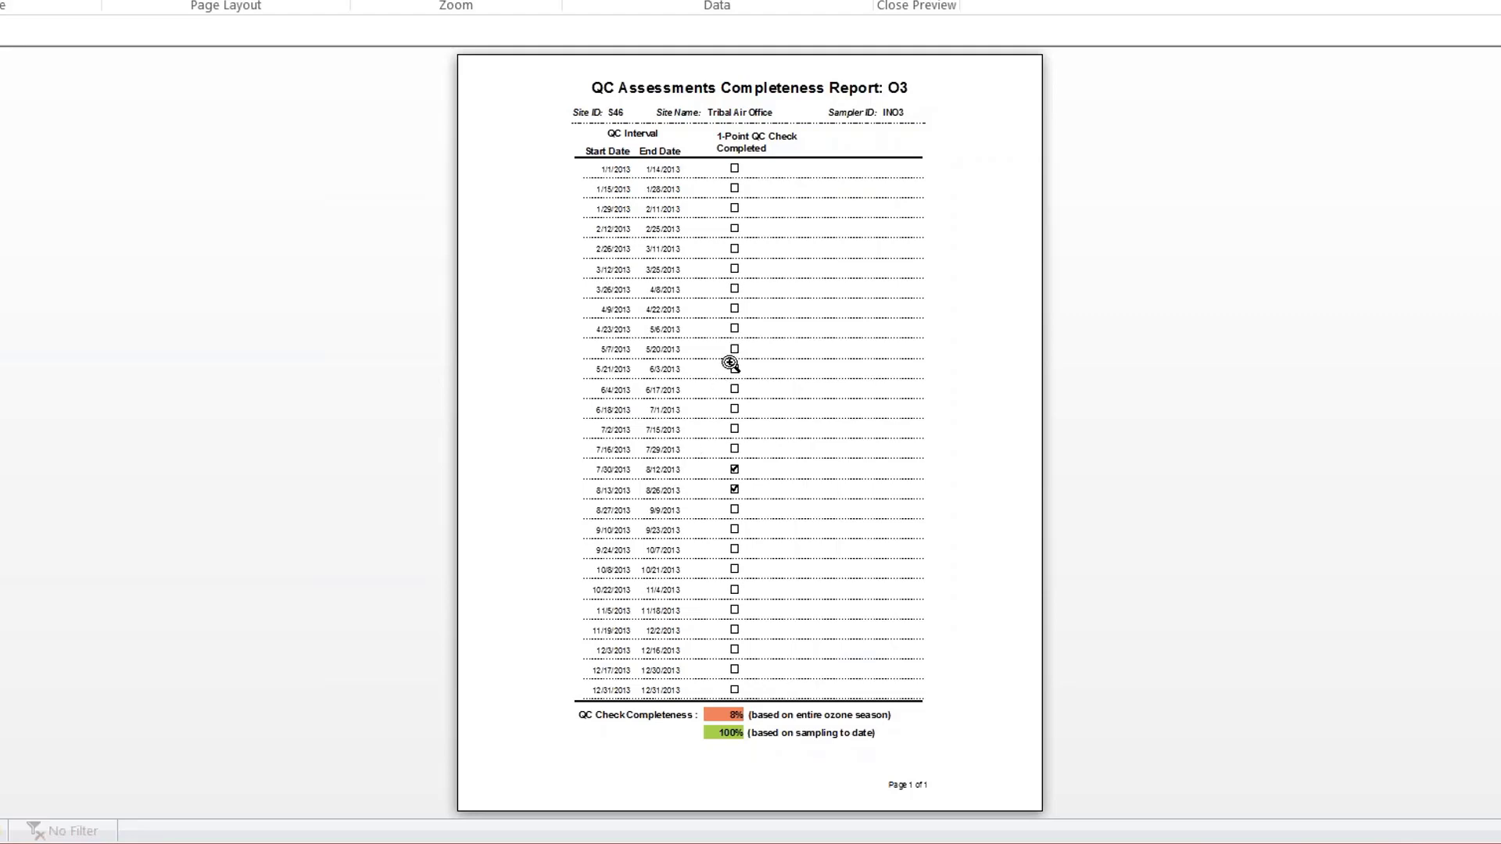
# Read through the QC Completeness report down to its completeness summary, and run the QA Completeness report.
pyautogui.click(731, 342)
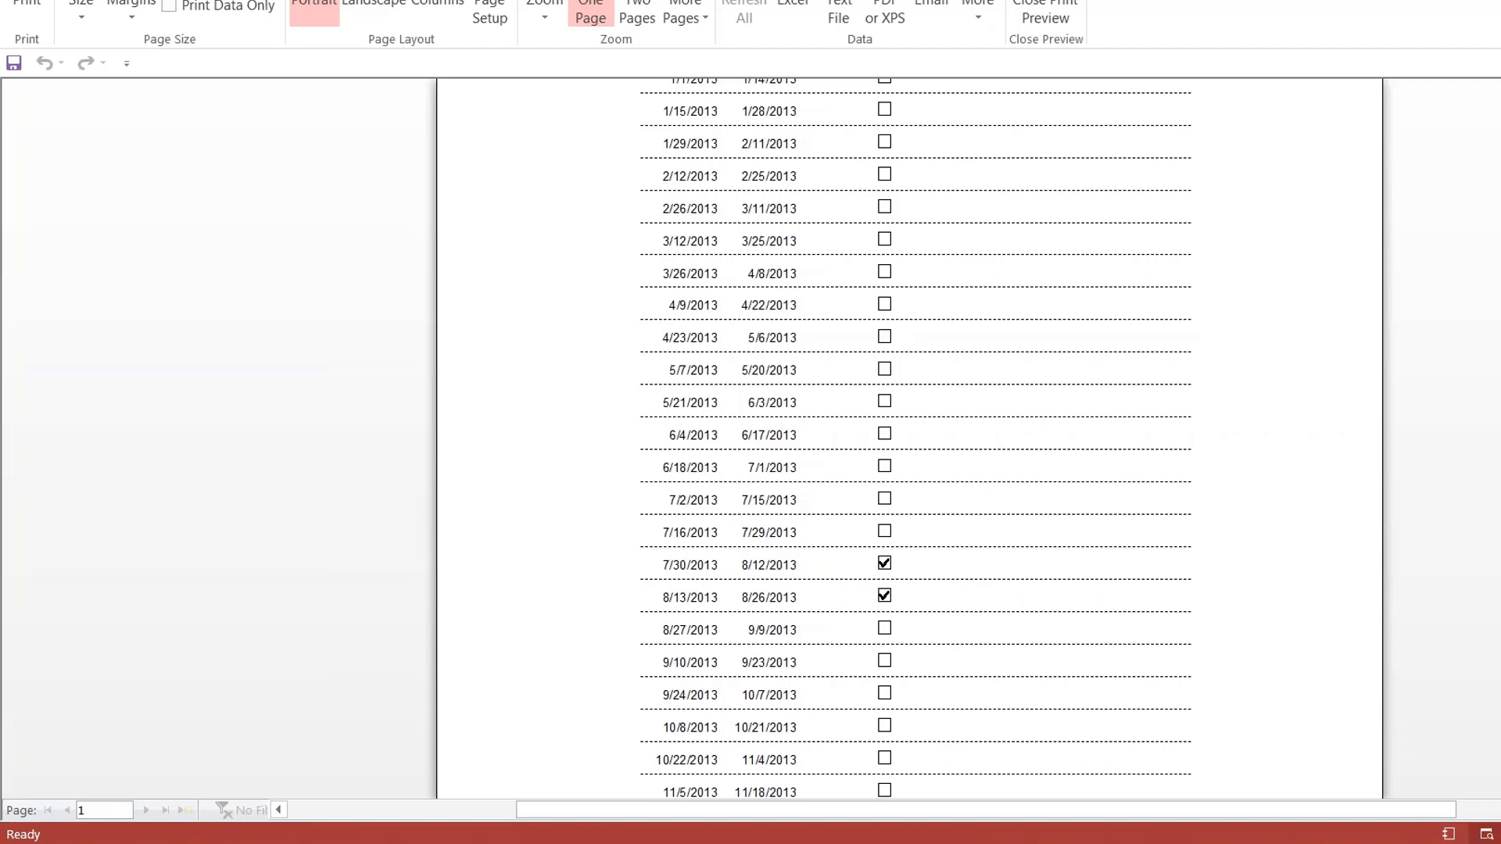
pyautogui.scroll(-5, 915, 438)
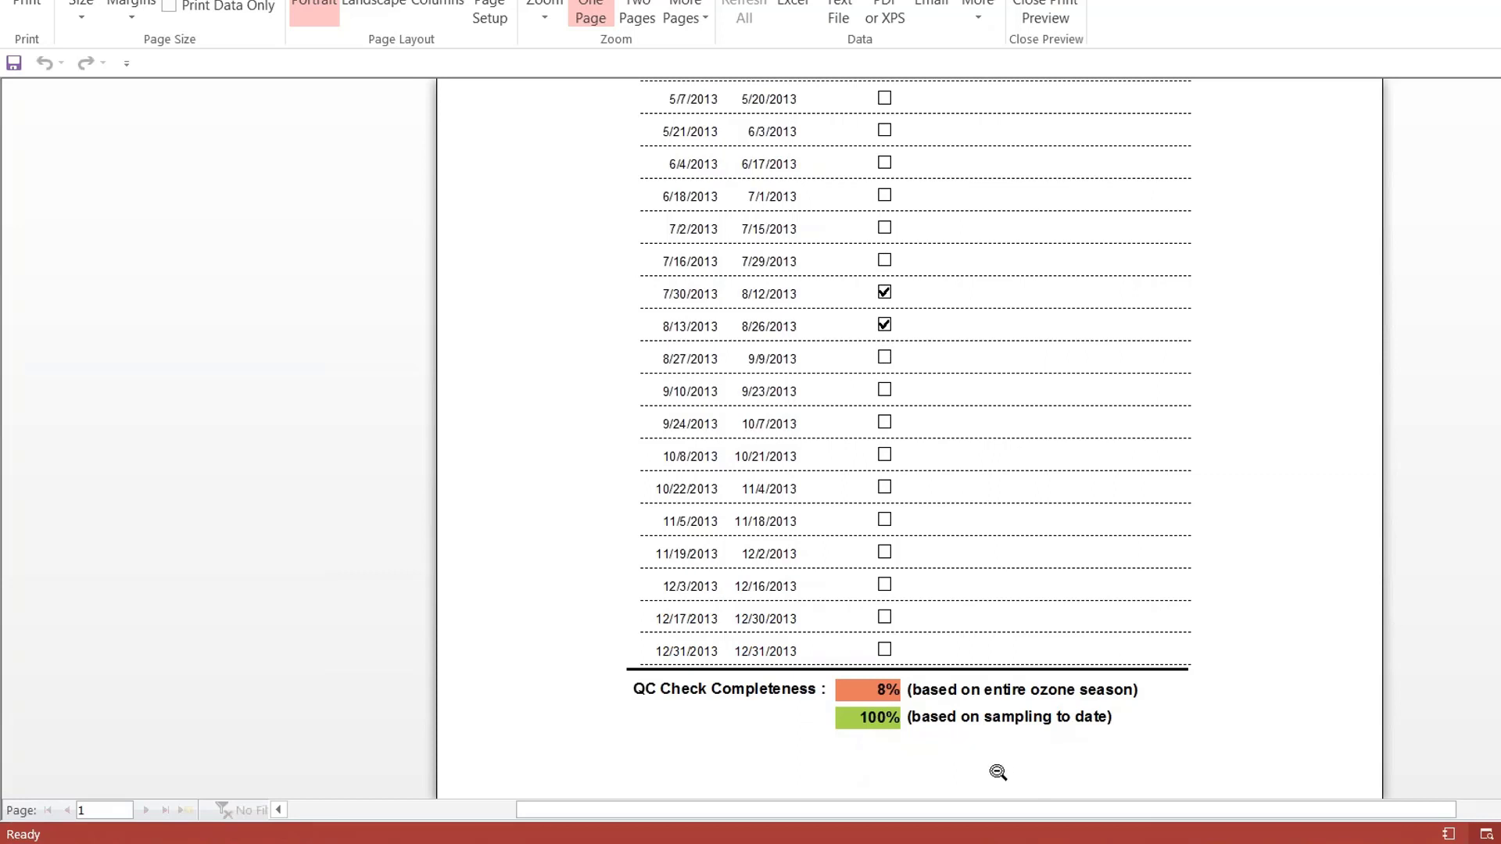
pyautogui.scroll(10, 1150, 734)
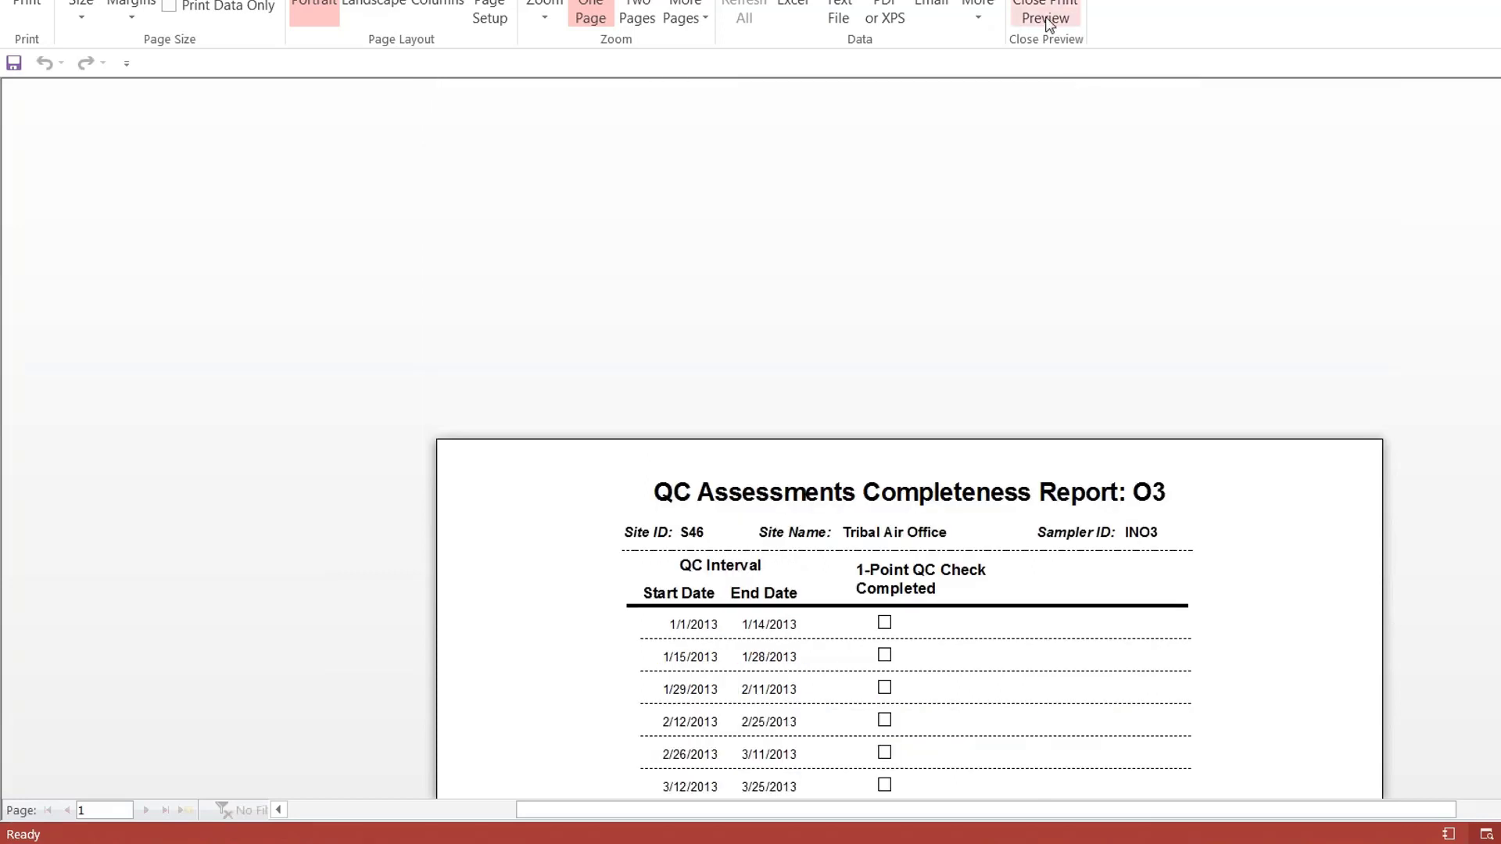
pyautogui.click(1056, 4)
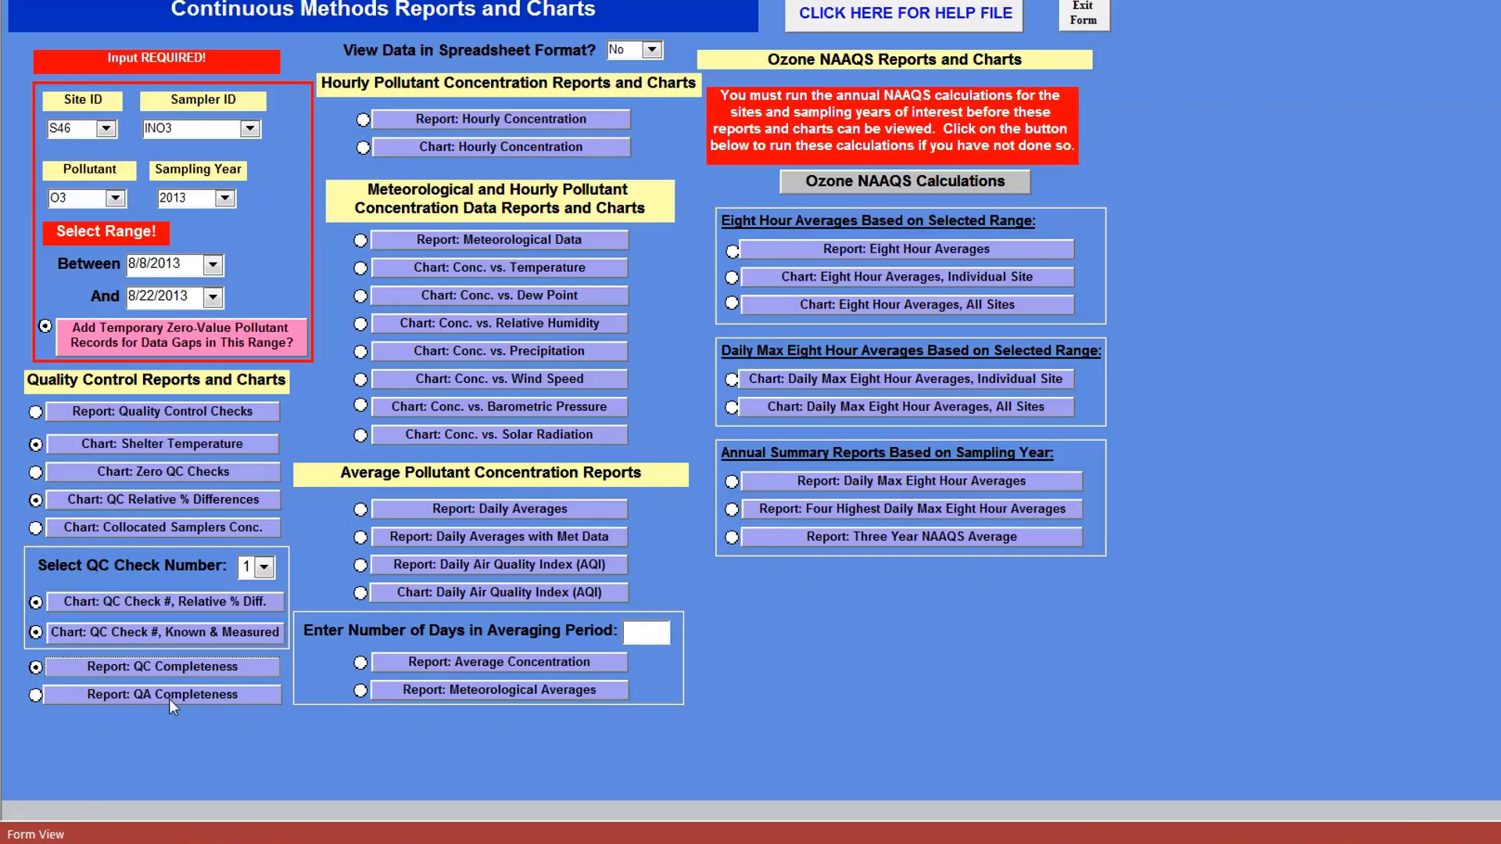
pyautogui.click(177, 698)
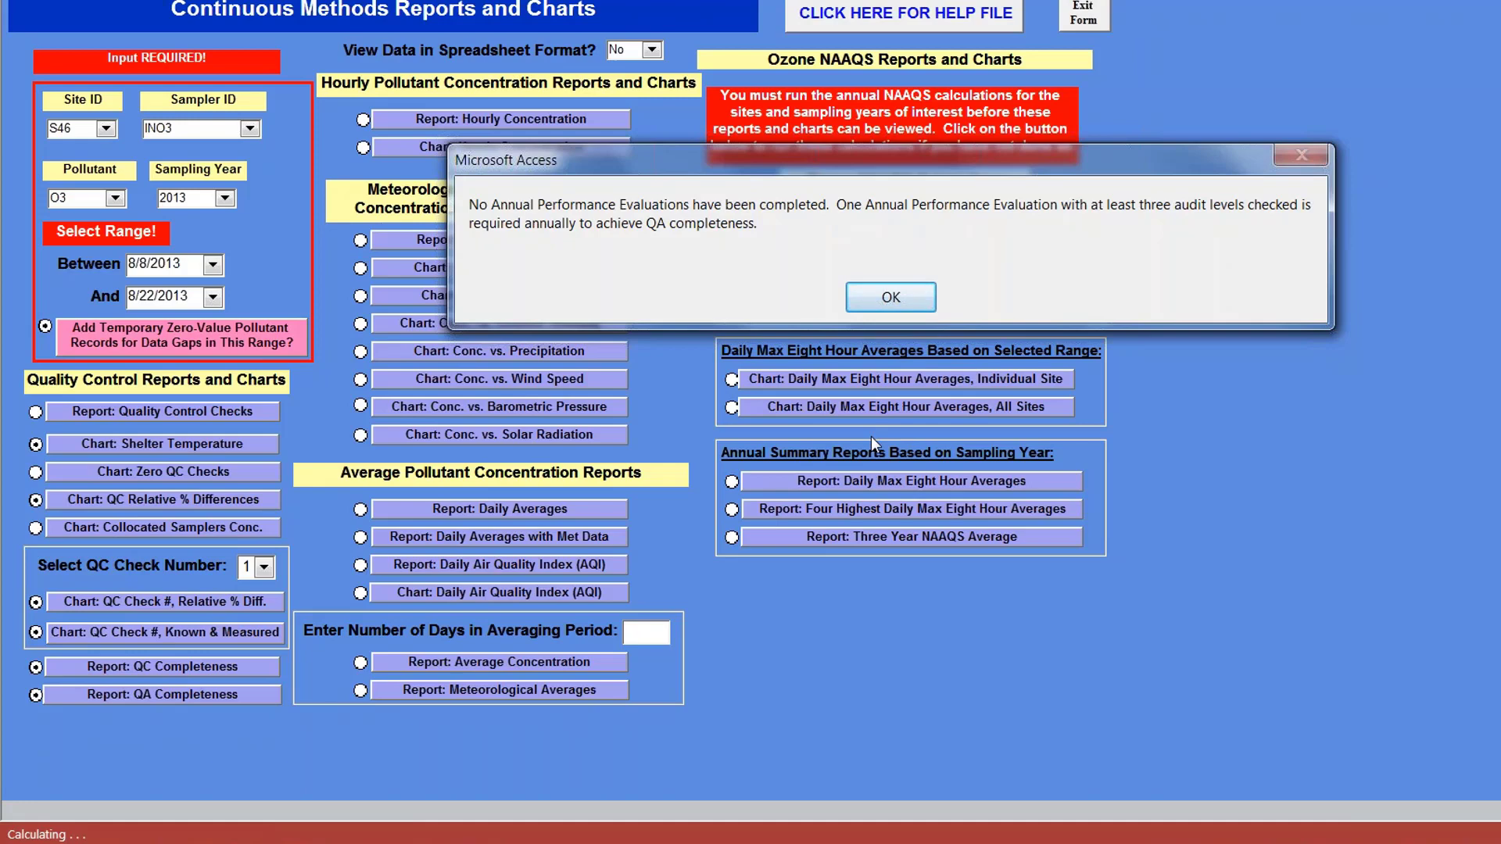
pyautogui.click(907, 298)
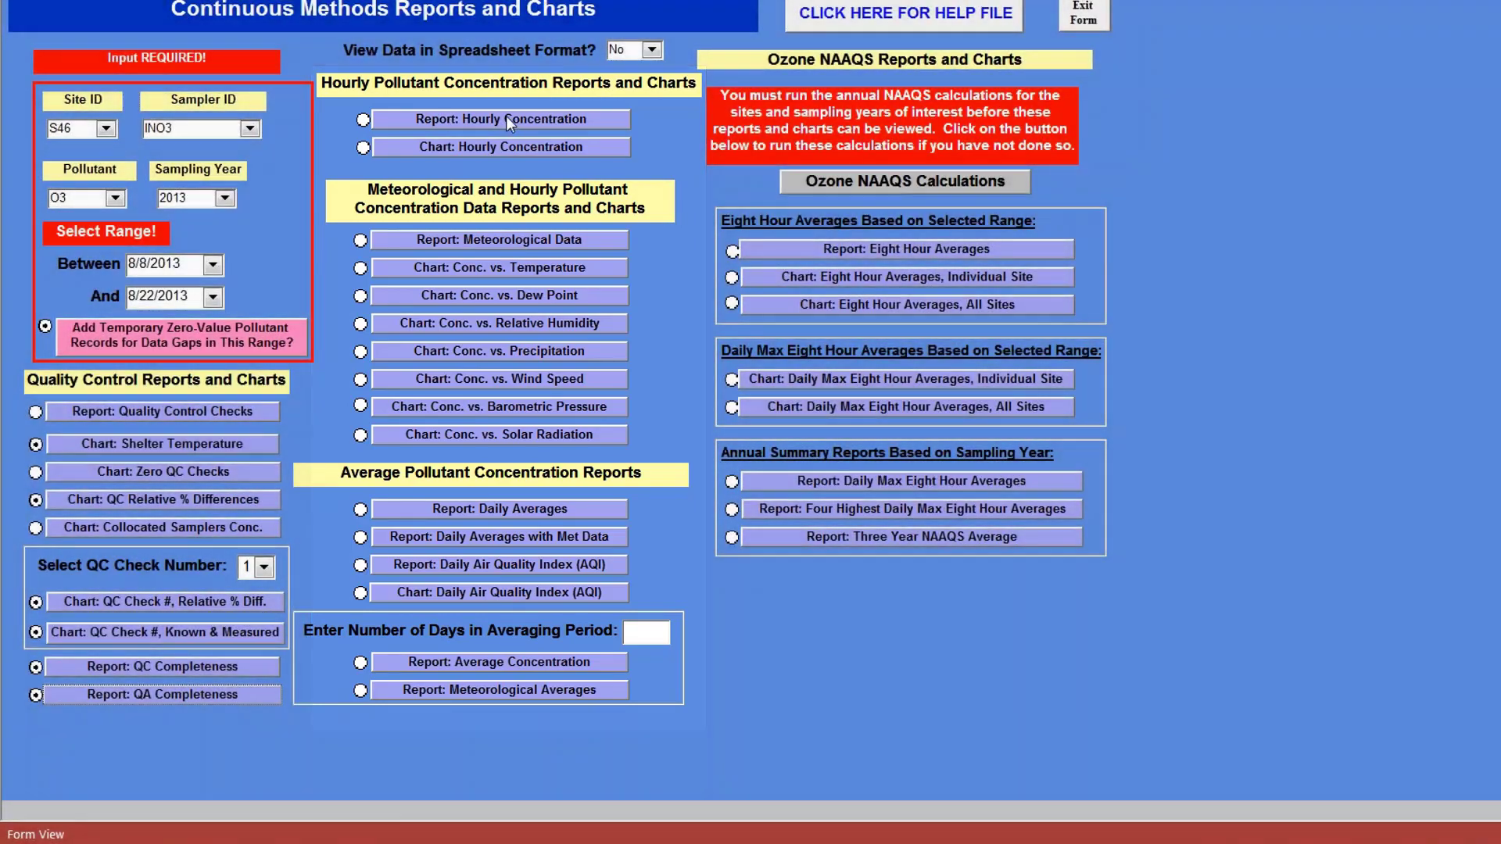
# Open the Hourly Concentration report and examine the hourly values and qualifiers on the first page and the summary statistics on the last page.
pyautogui.click(505, 116)
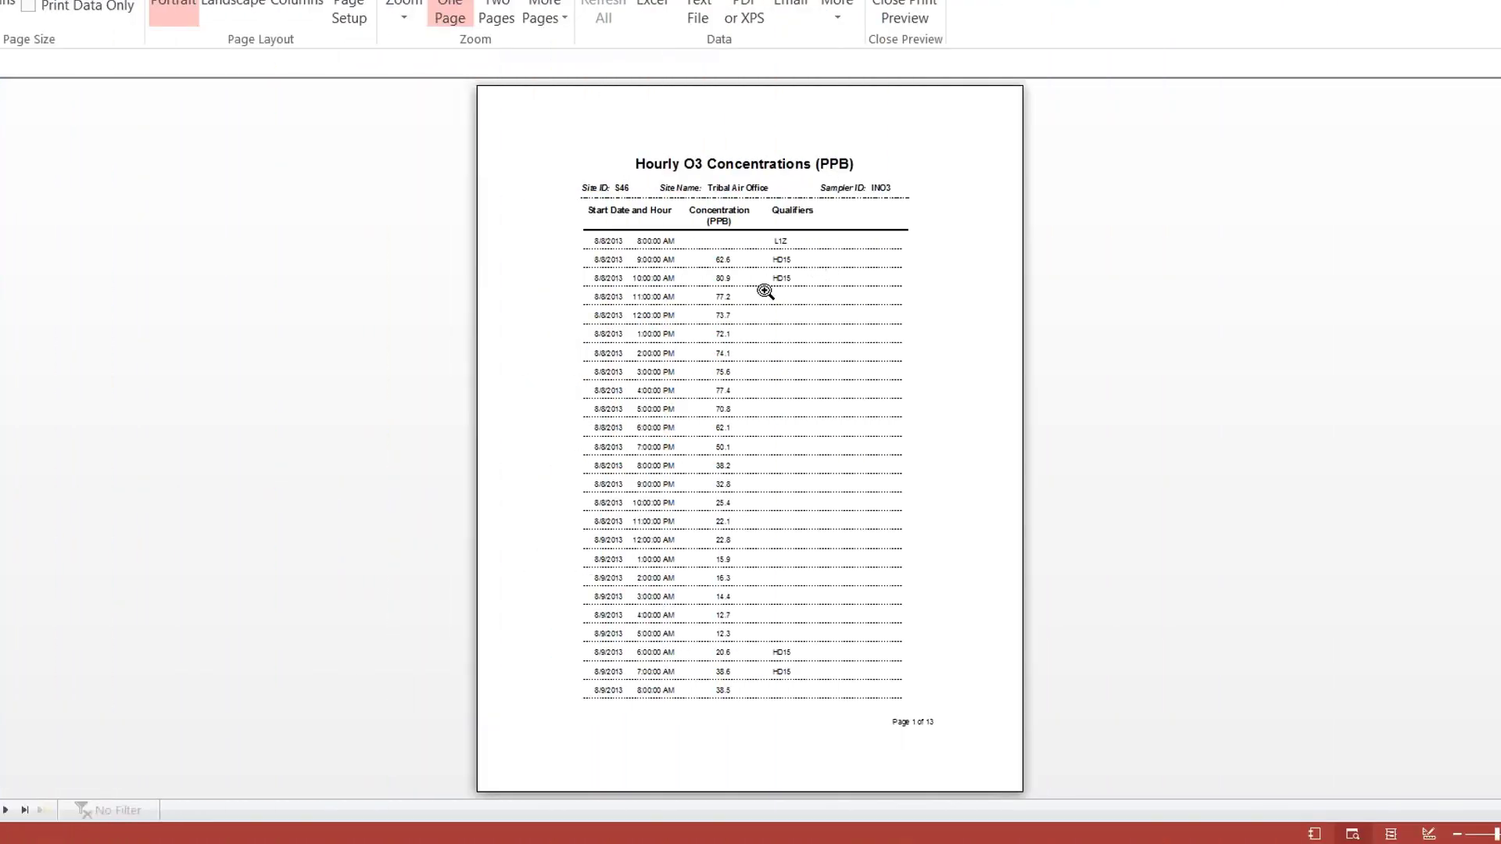
pyautogui.click(591, 237)
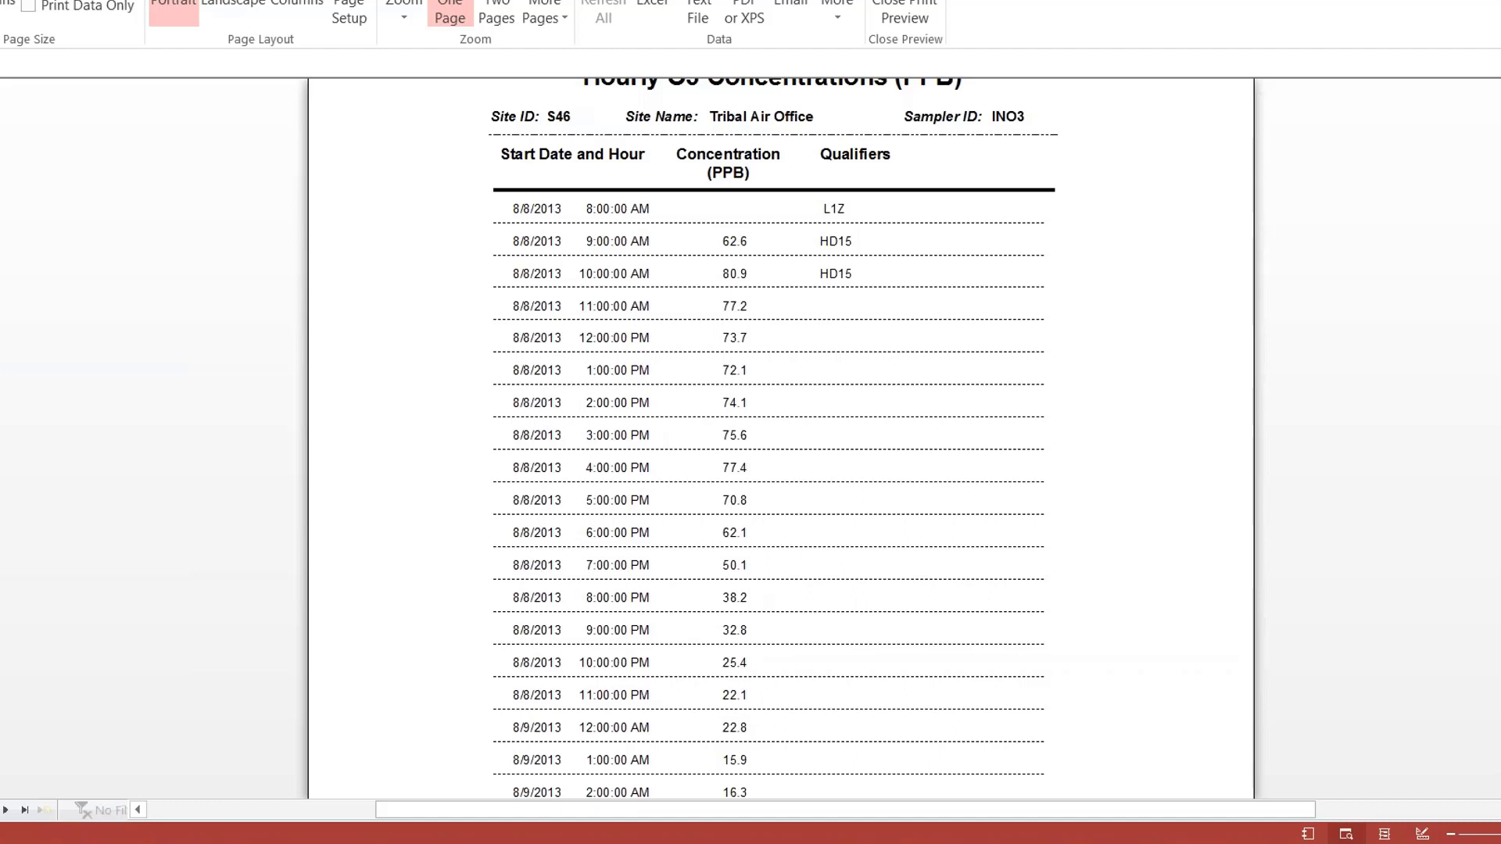
pyautogui.scroll(-5, 768, 438)
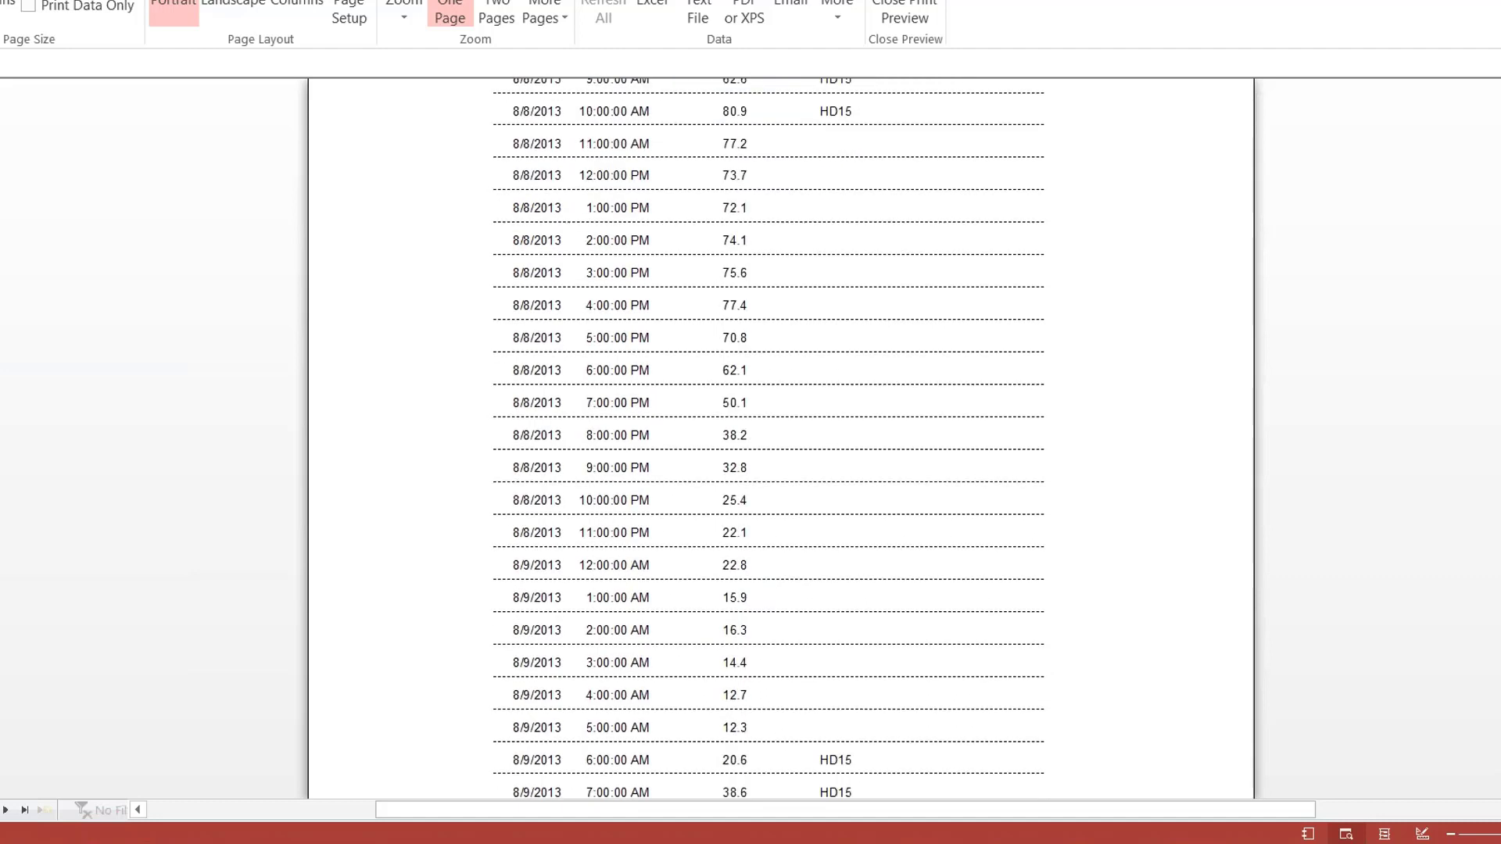
pyautogui.scroll(-6, 1199, 630)
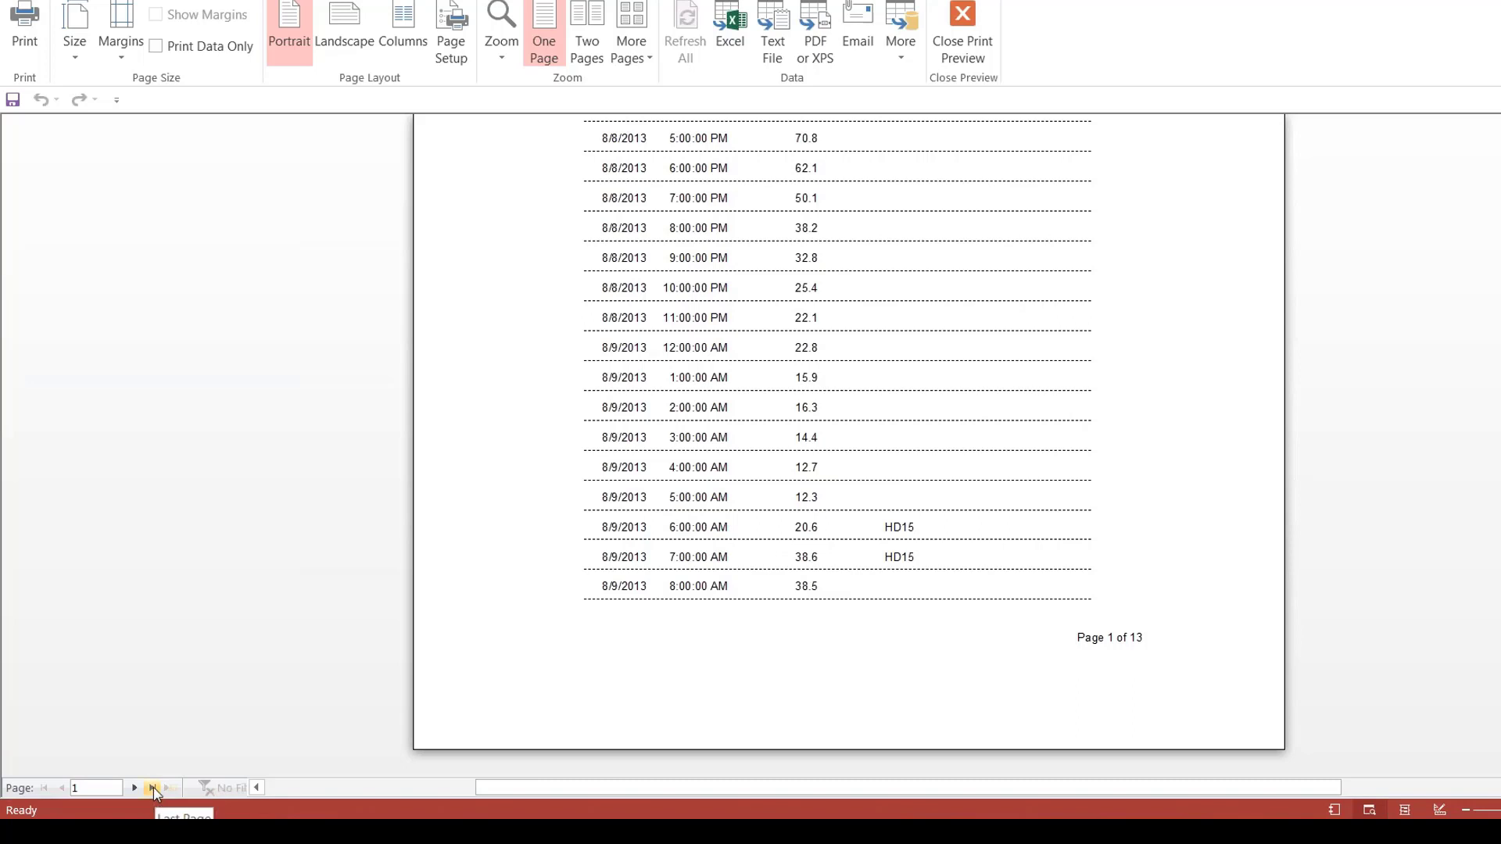
pyautogui.click(153, 788)
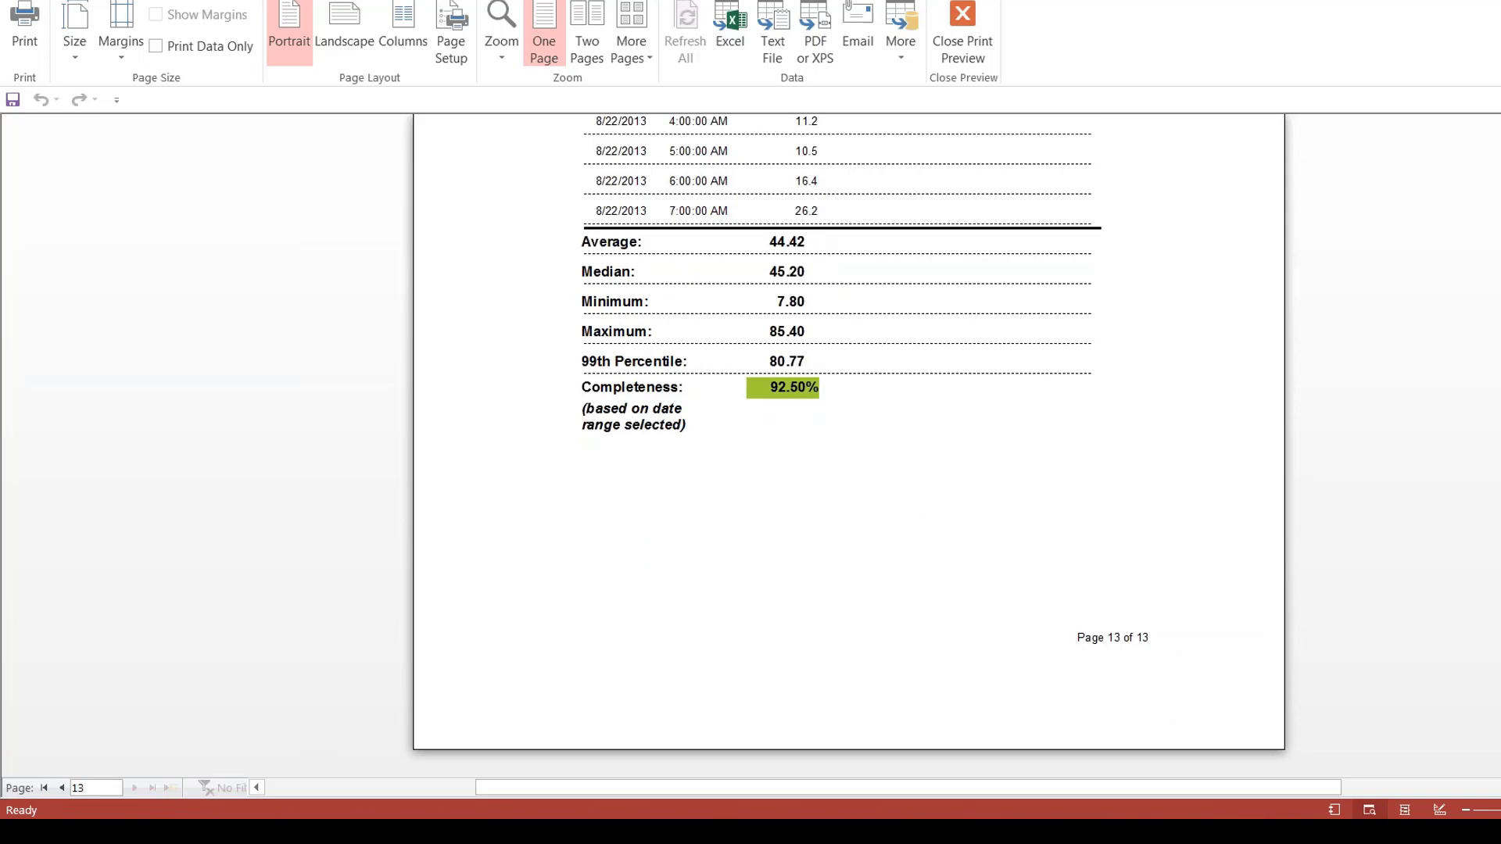
pyautogui.scroll(5, 849, 438)
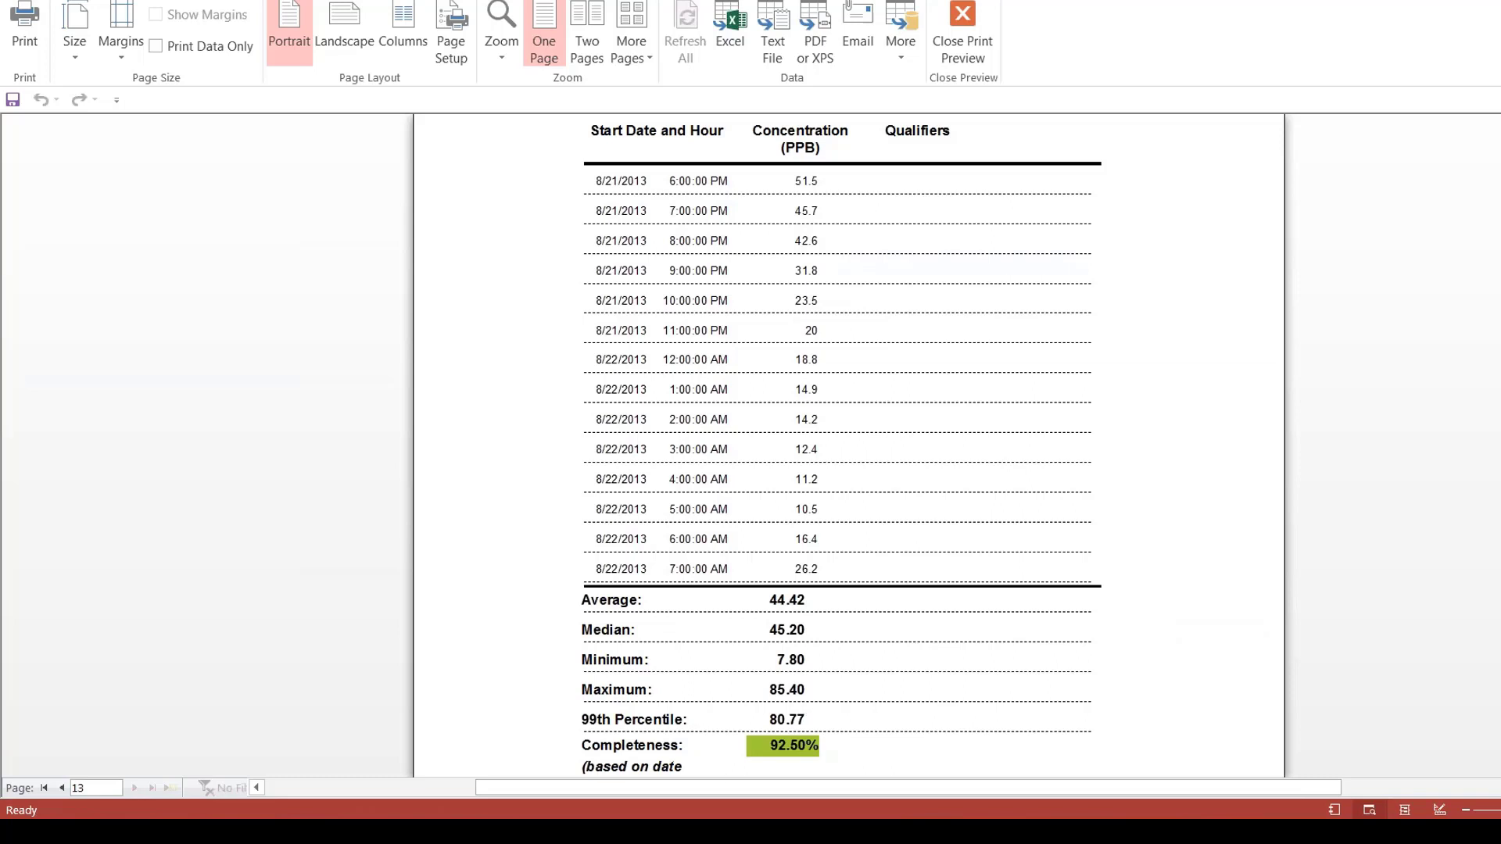
pyautogui.scroll(-1, 841, 444)
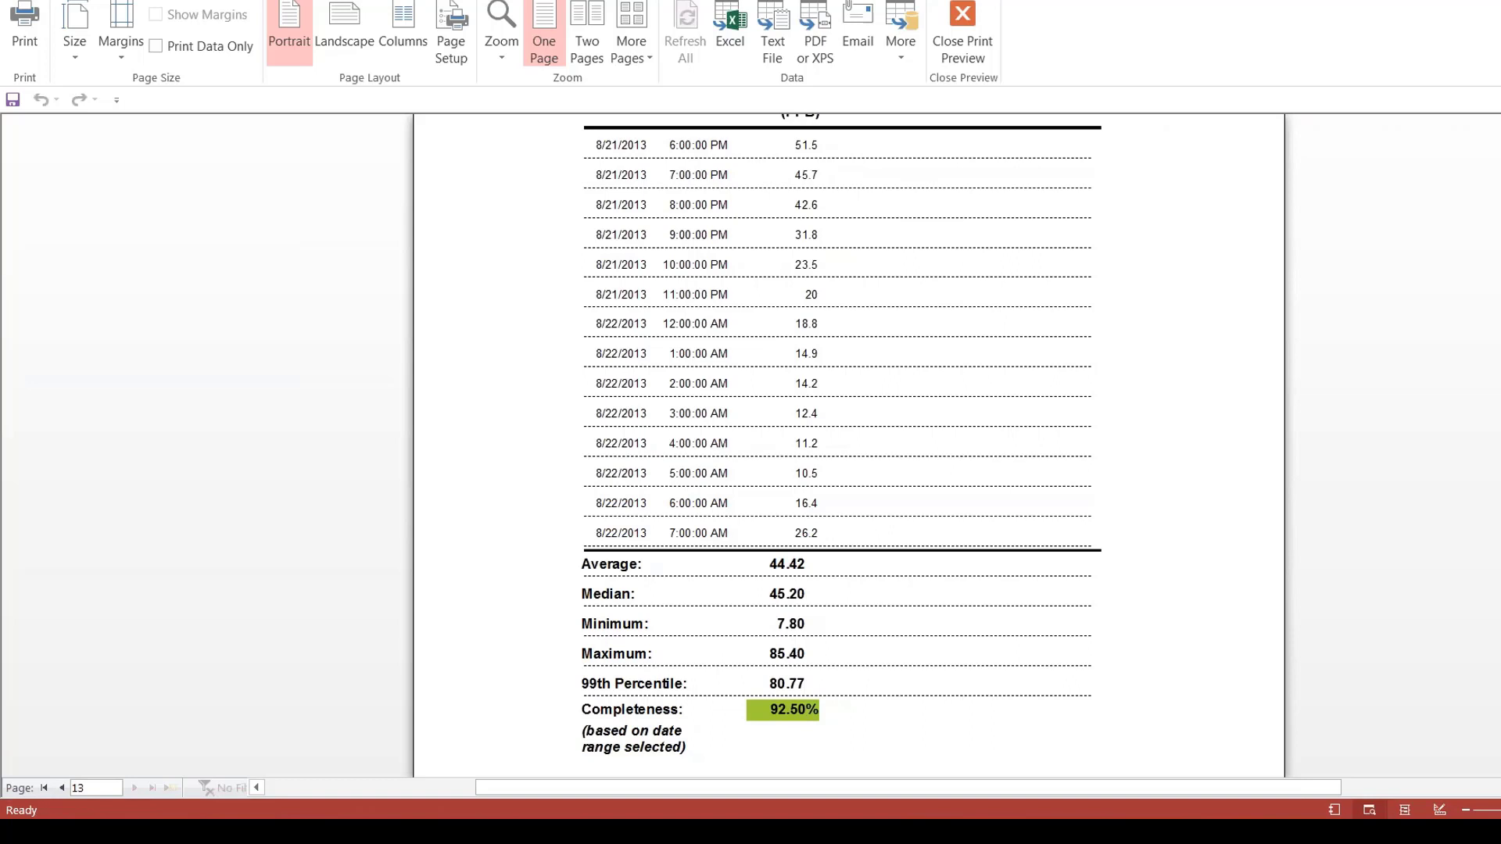
pyautogui.scroll(3, 563, 489)
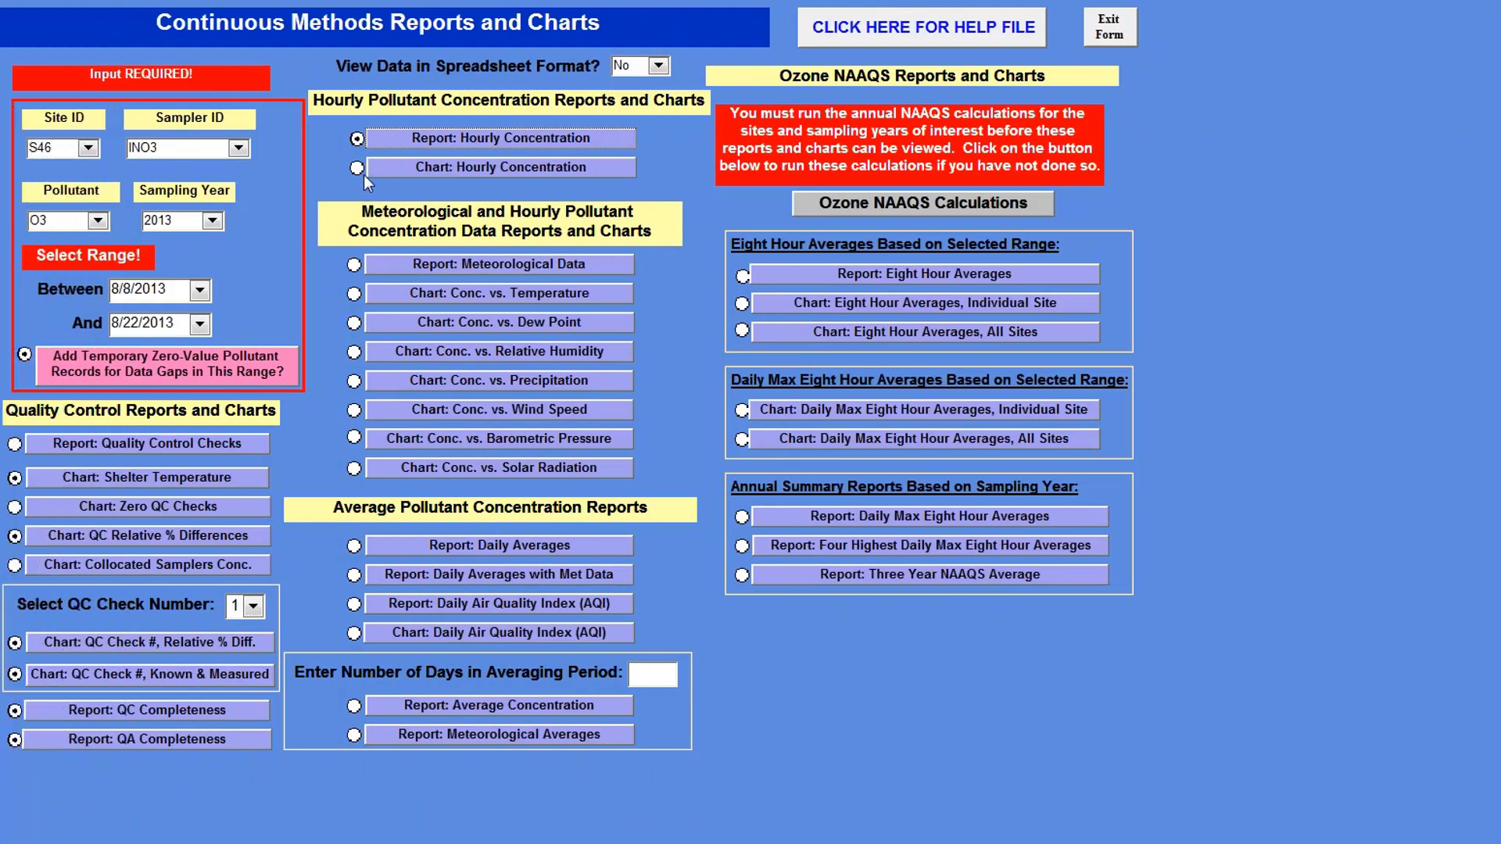
# Display the Hourly Concentration chart, check the maximum concentration noted beneath it, and close the preview.
pyautogui.click(508, 169)
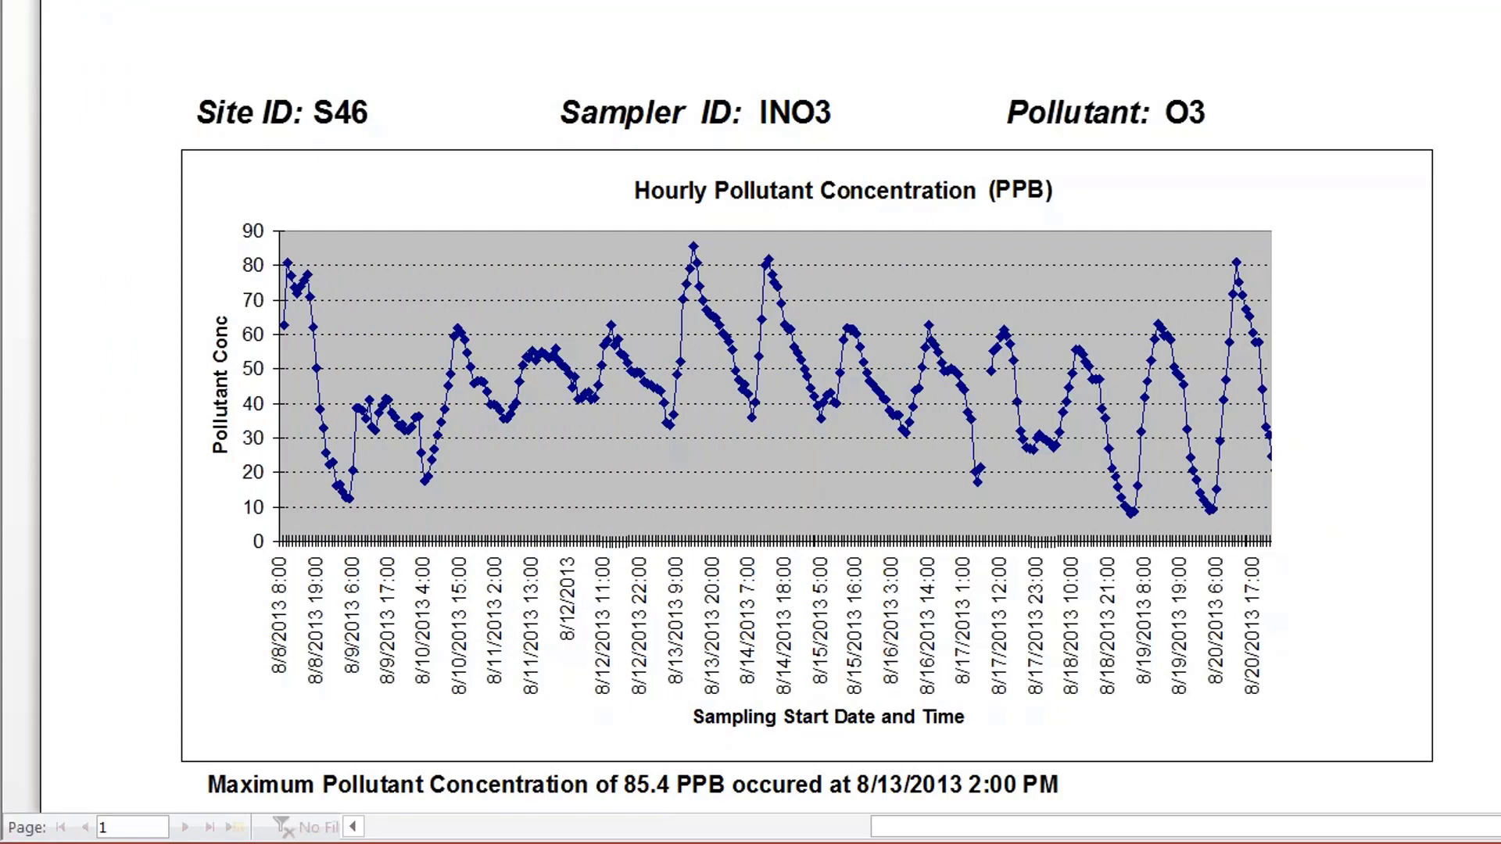
pyautogui.scroll(-3, 808, 391)
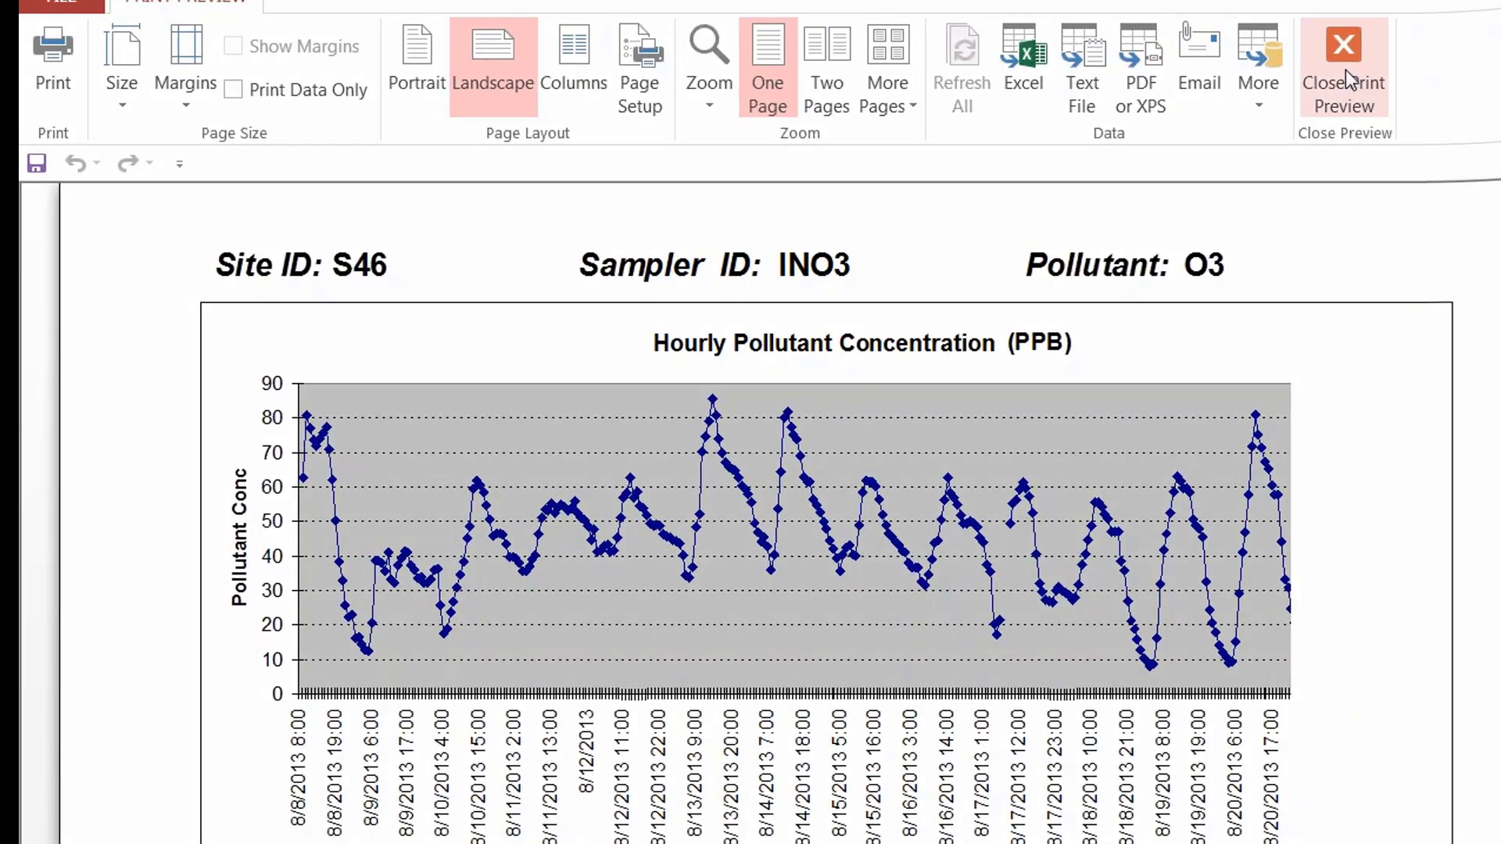
pyautogui.click(1368, 128)
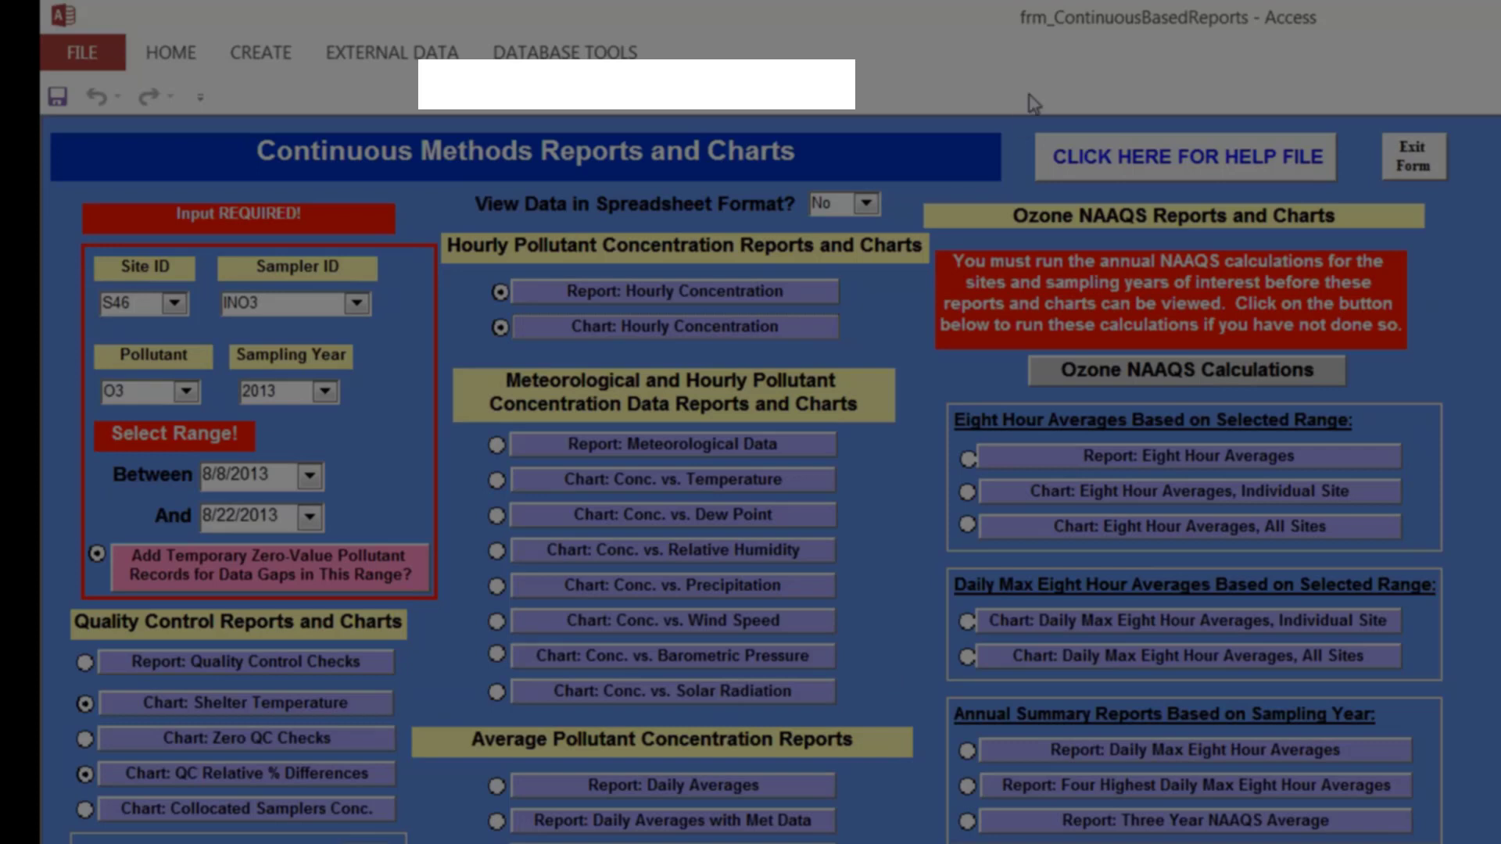
# Set View Data in Spreadsheet Format to Yes, open the Hourly Concentration chart data, and copy all its records.
pyautogui.click(866, 204)
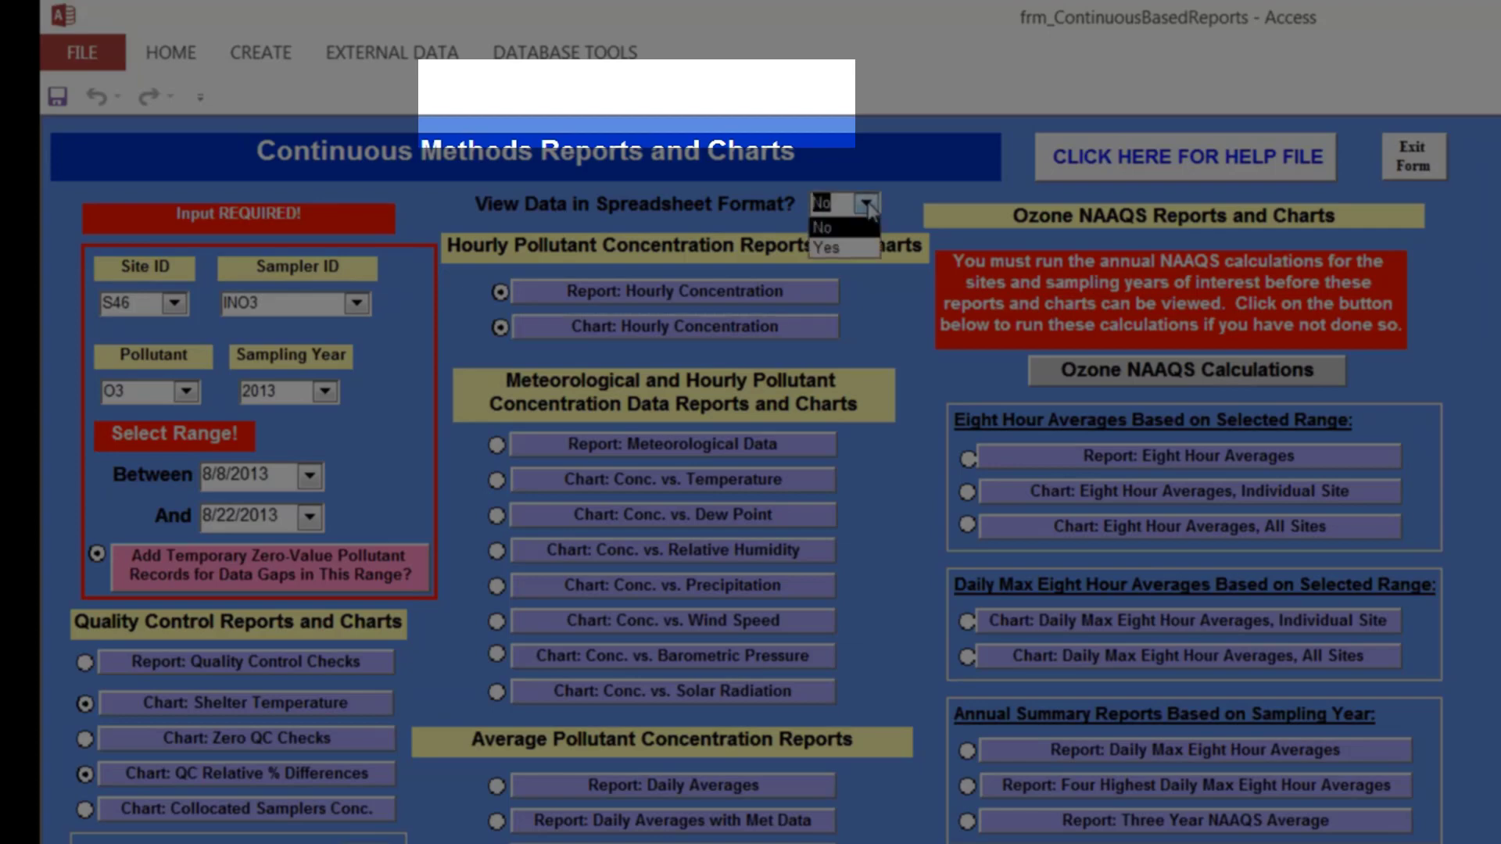
pyautogui.click(860, 249)
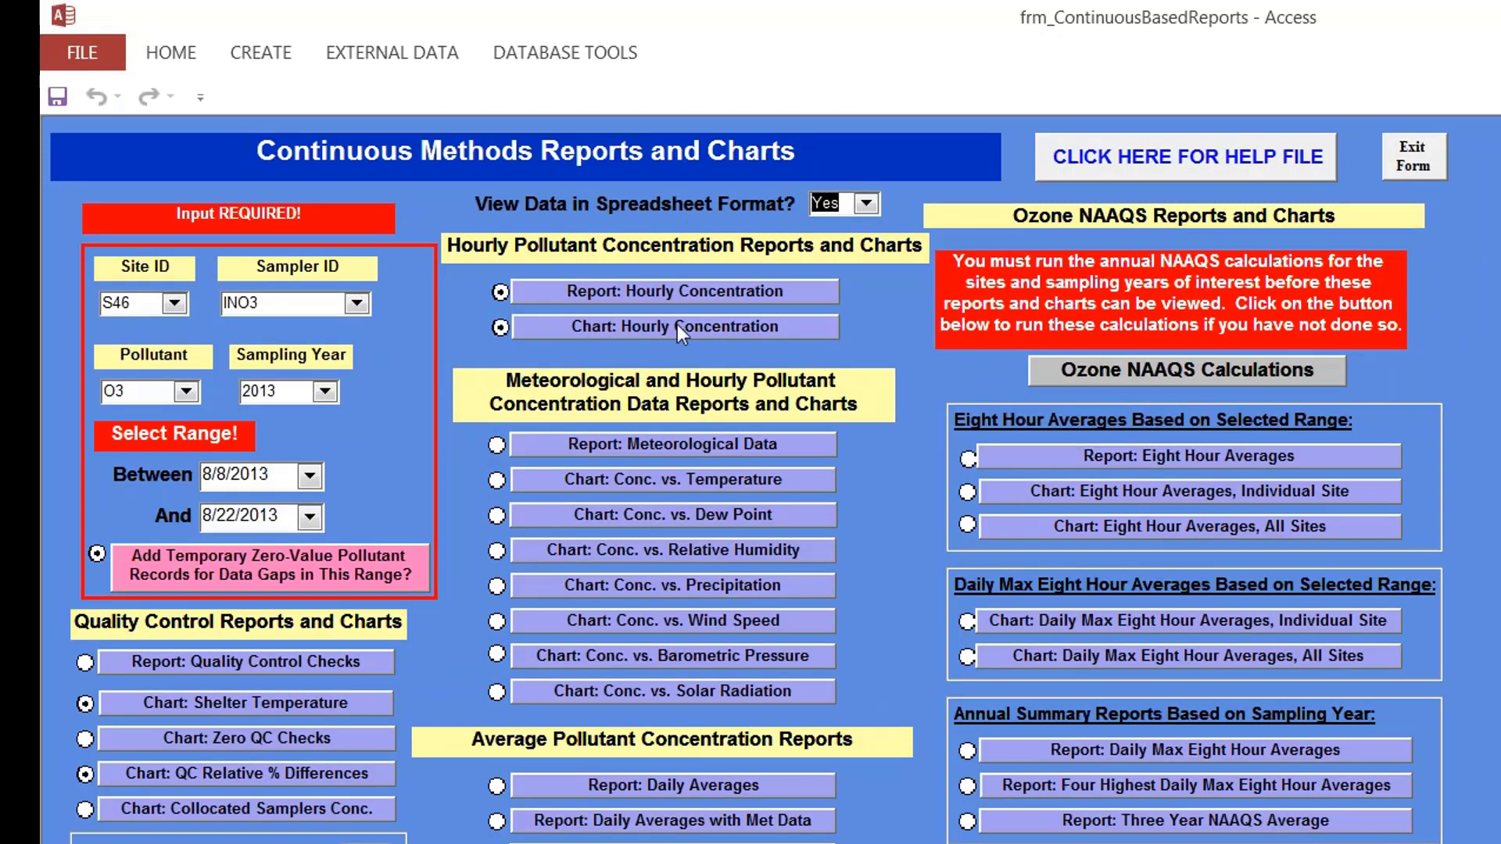
pyautogui.click(673, 327)
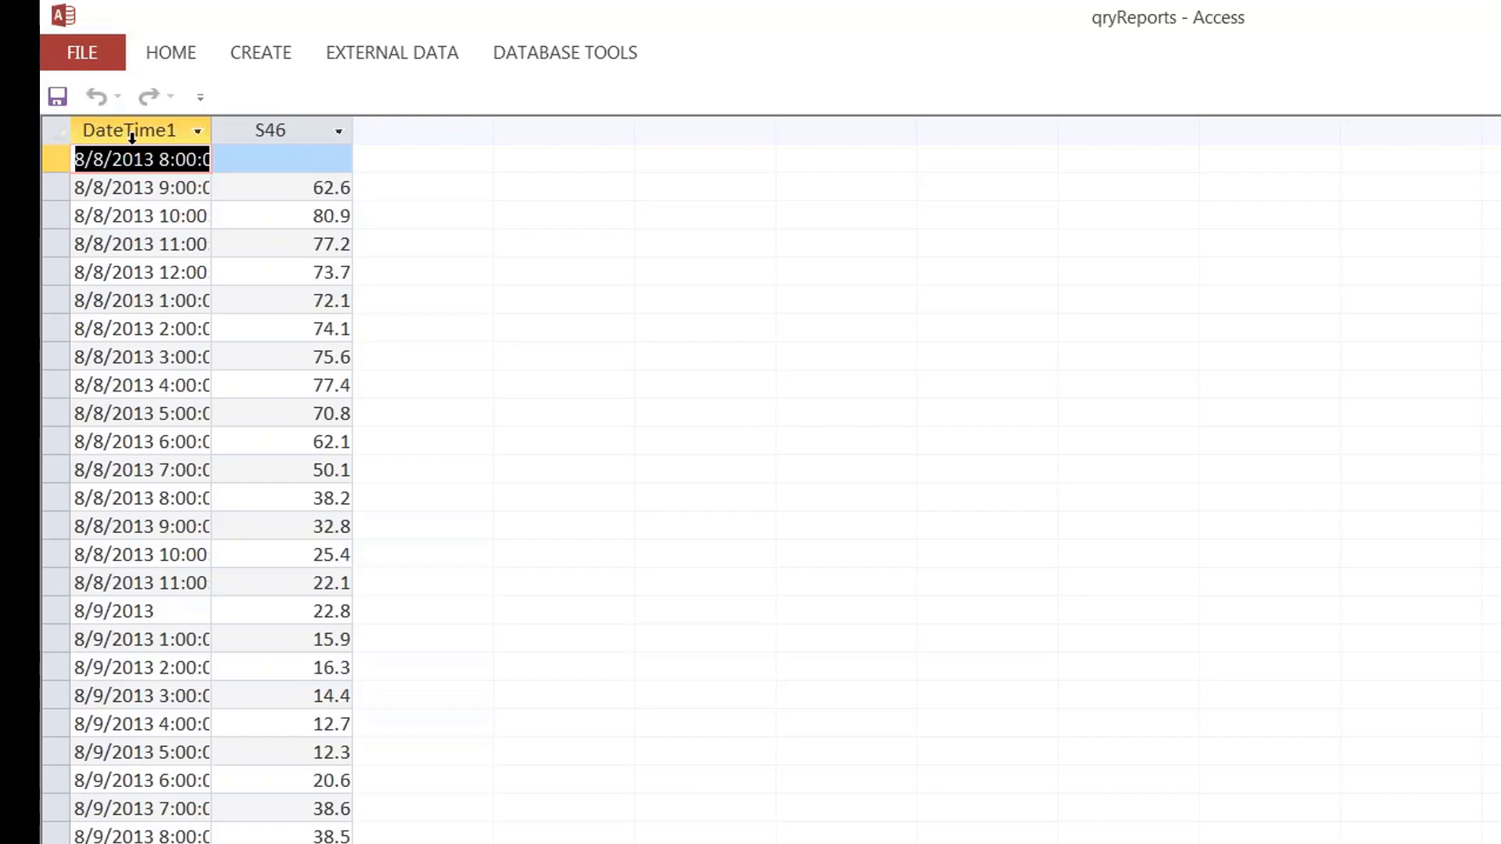
pyautogui.click(51, 131)
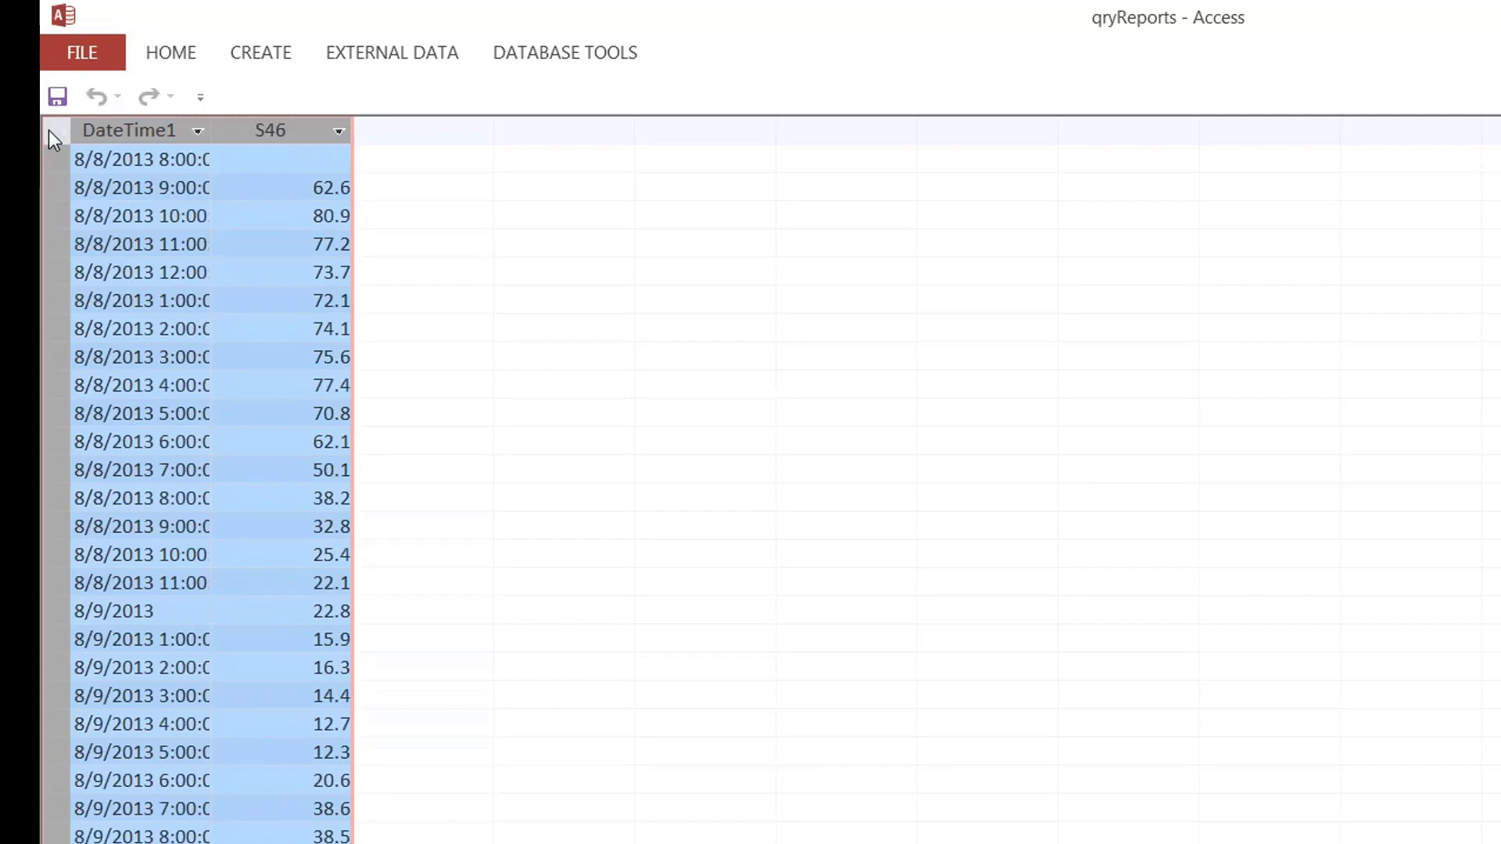
pyautogui.rightClick(50, 132)
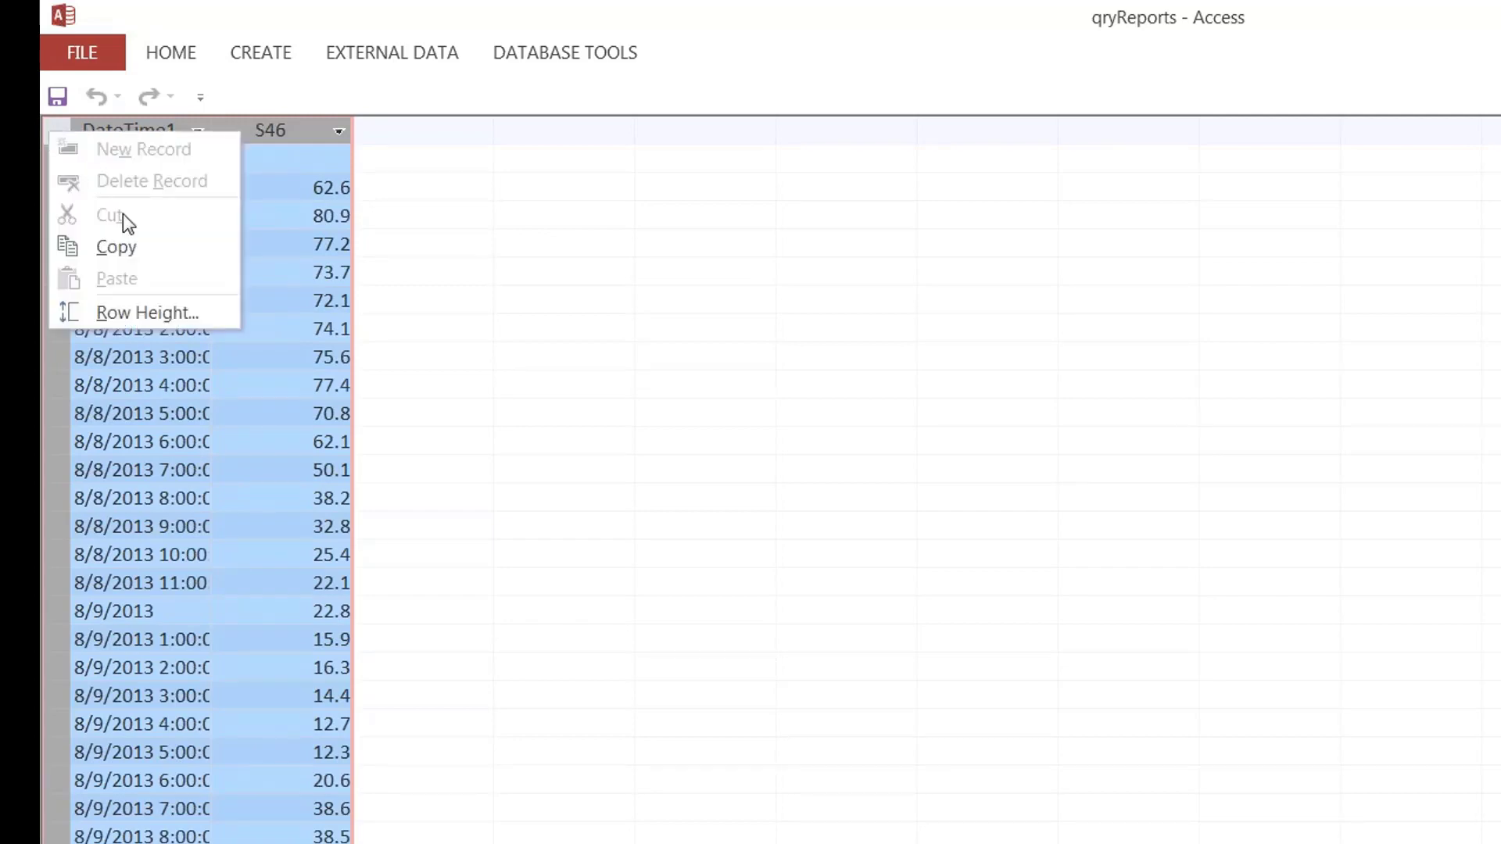
pyautogui.click(133, 261)
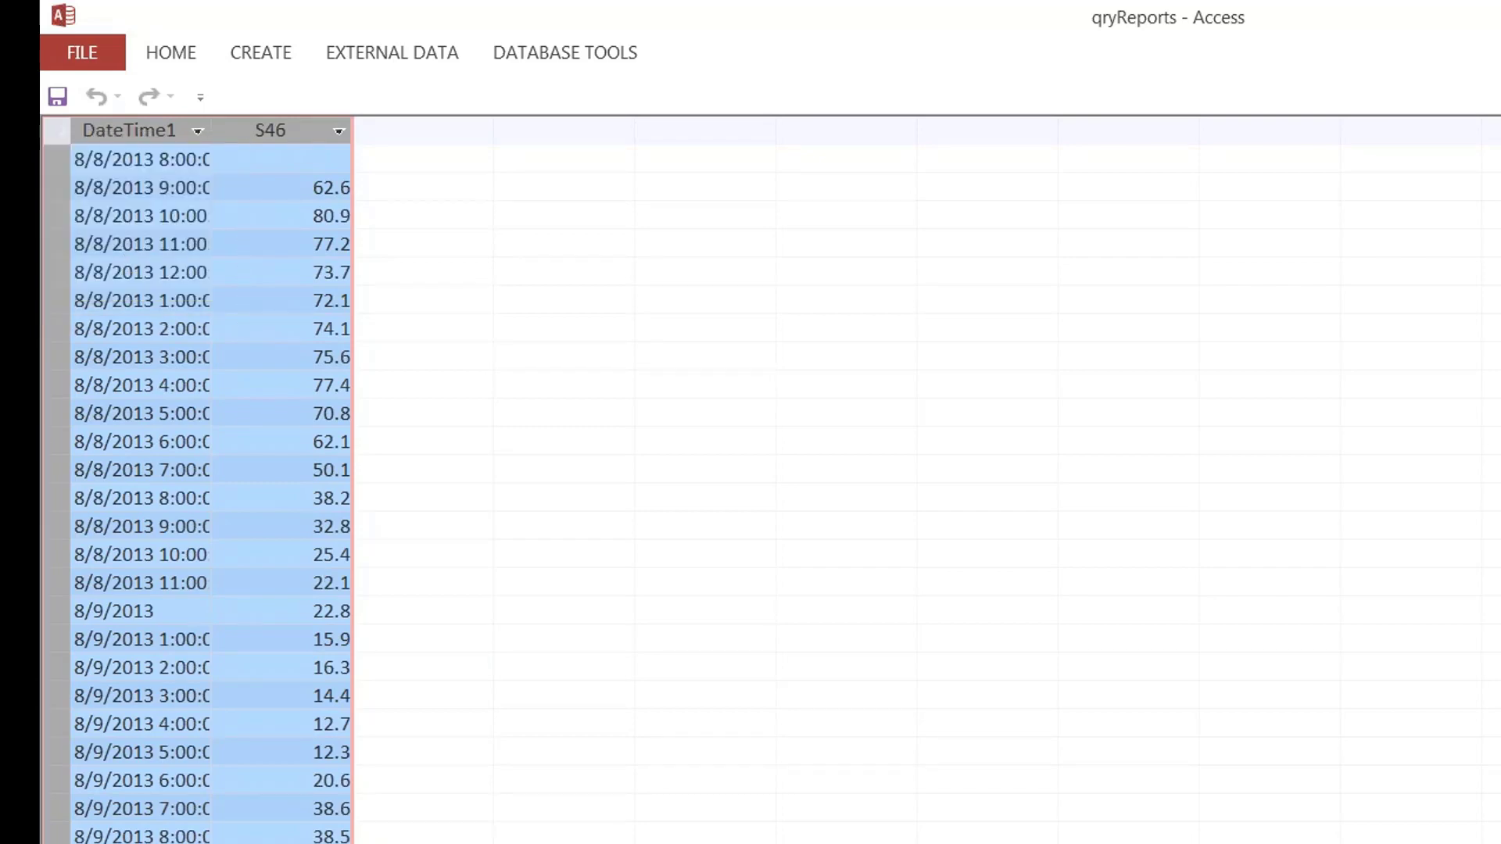
# Switch to Excel 2013 and paste the copied hourly records into a new blank workbook starting at cell A1.
pyautogui.press('super')
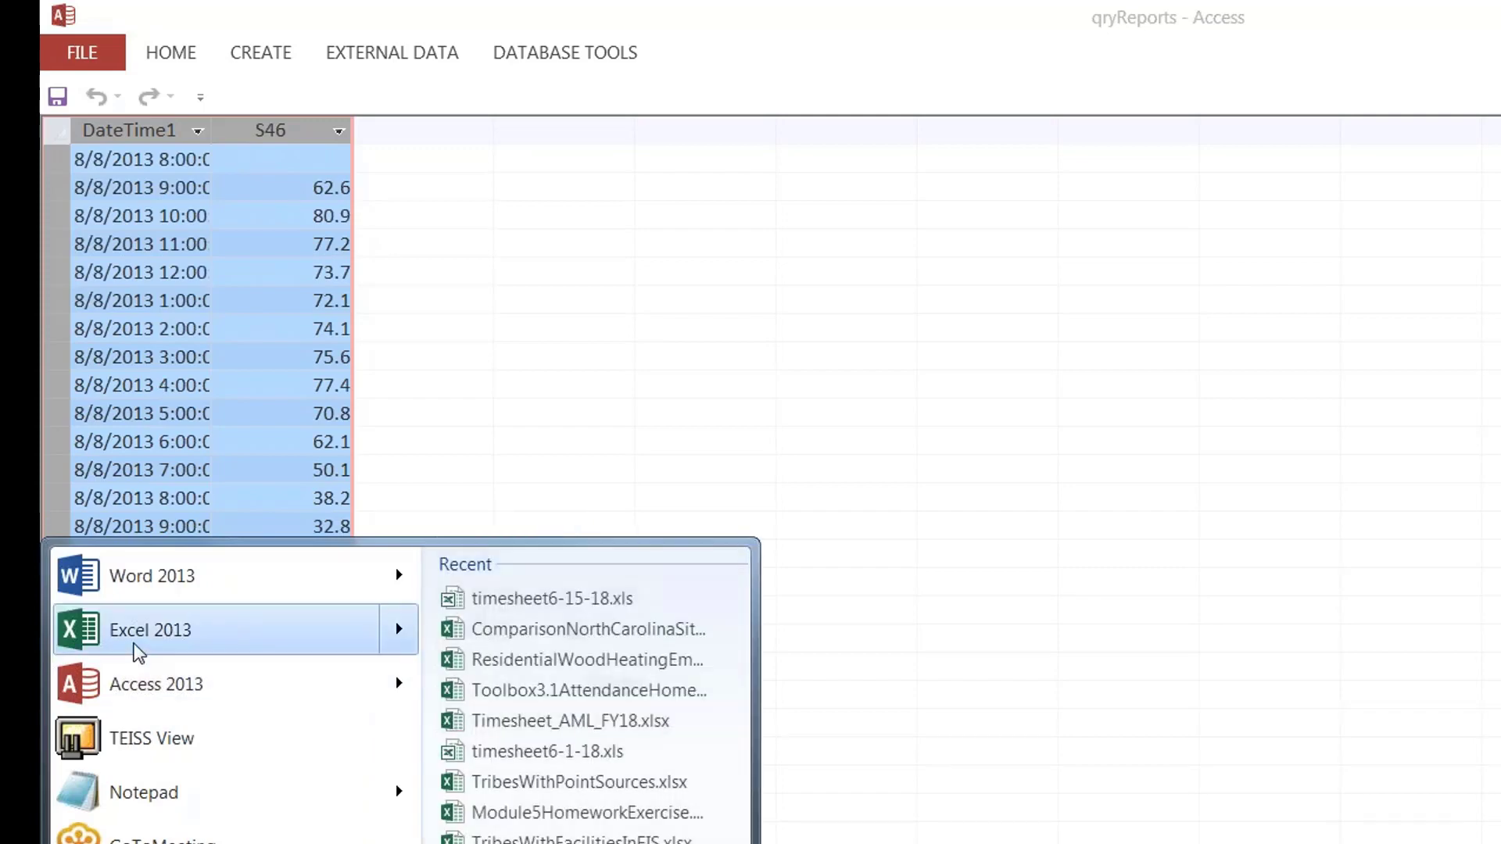
pyautogui.click(137, 633)
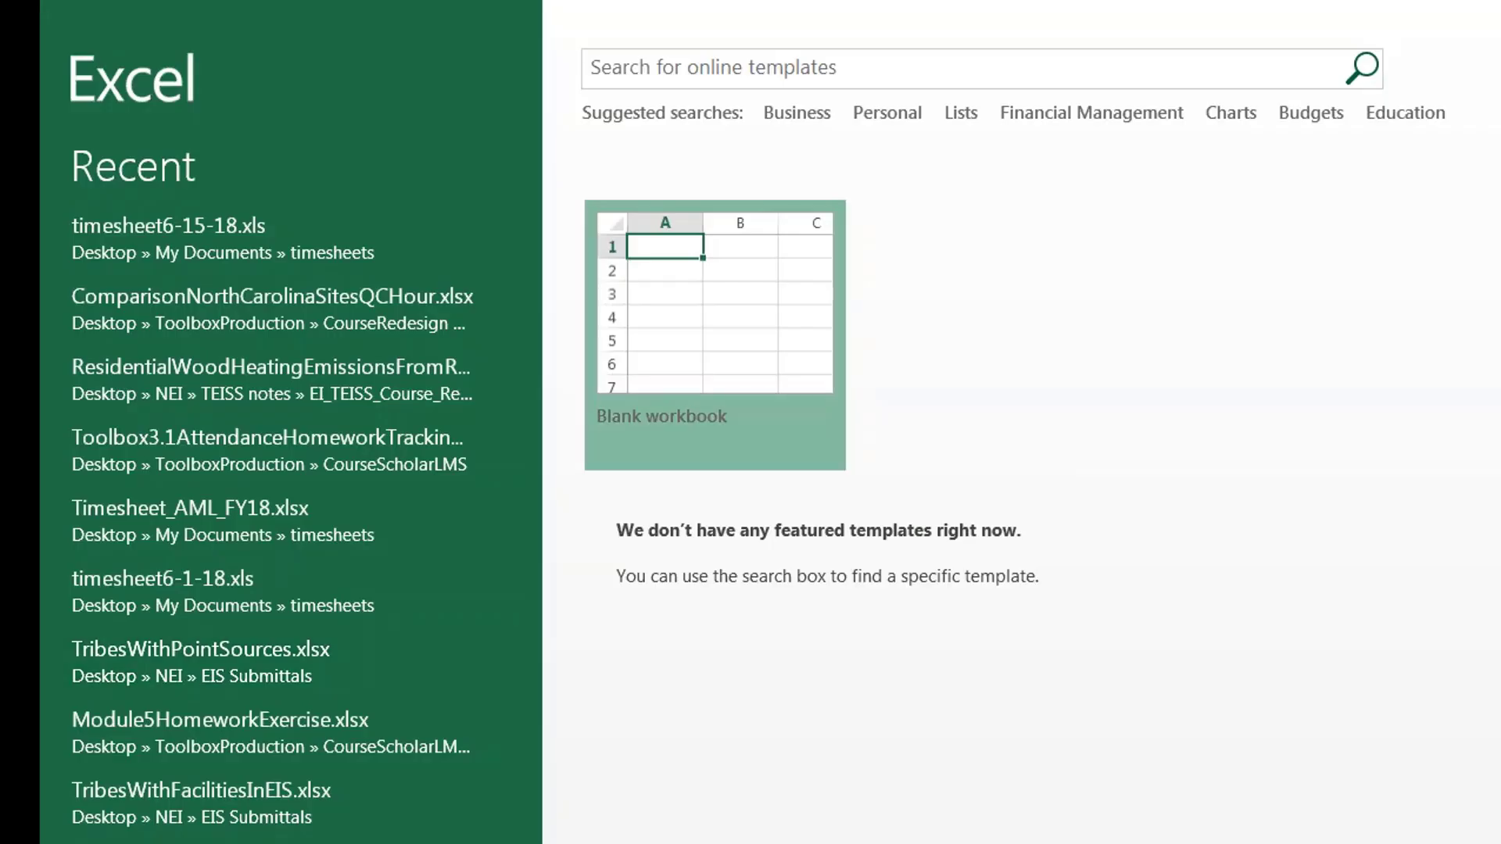
pyautogui.click(157, 258)
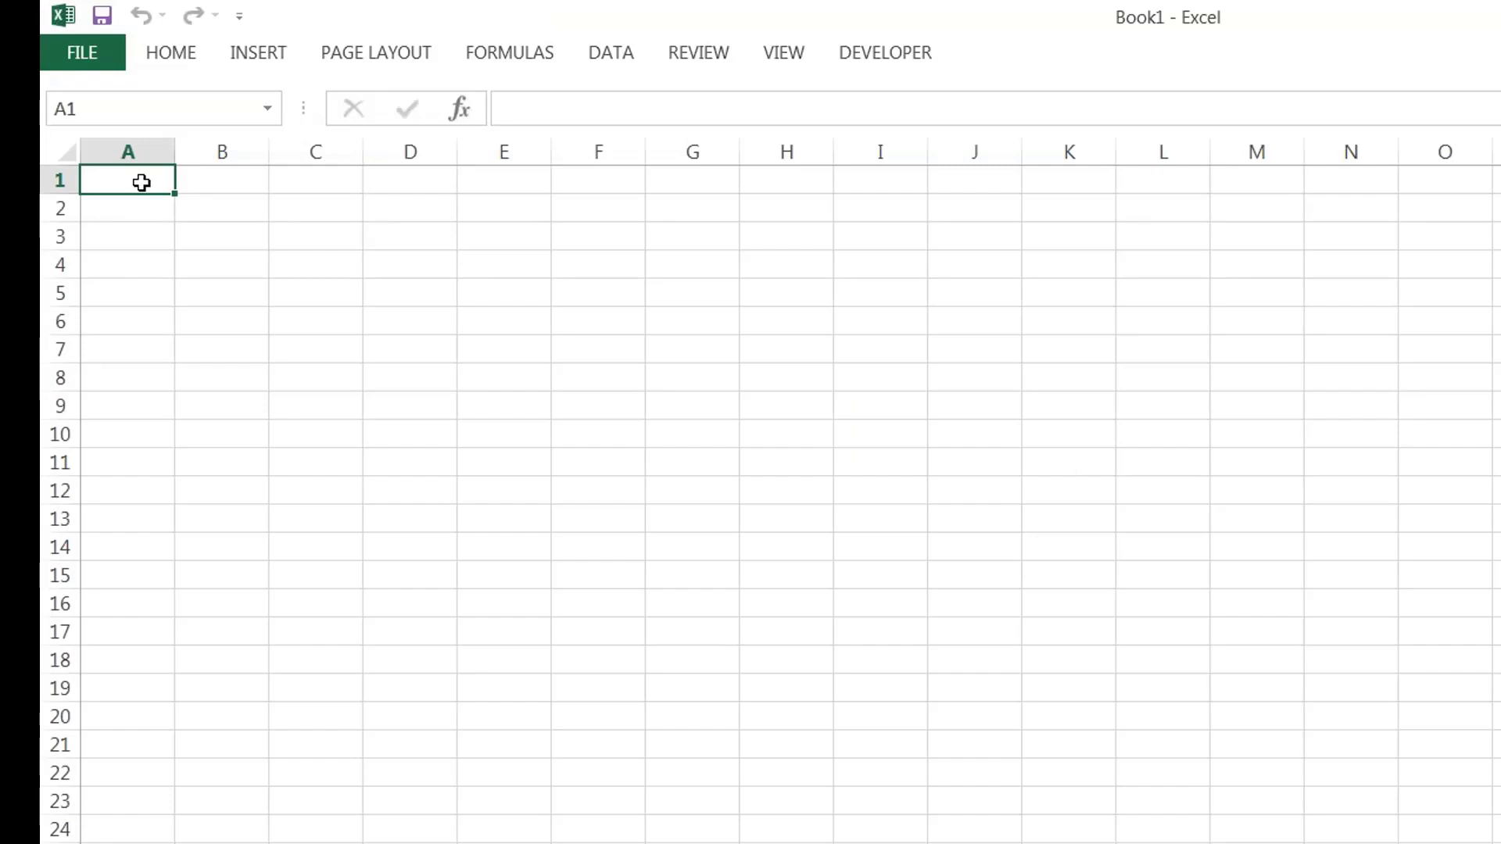
pyautogui.rightClick(142, 182)
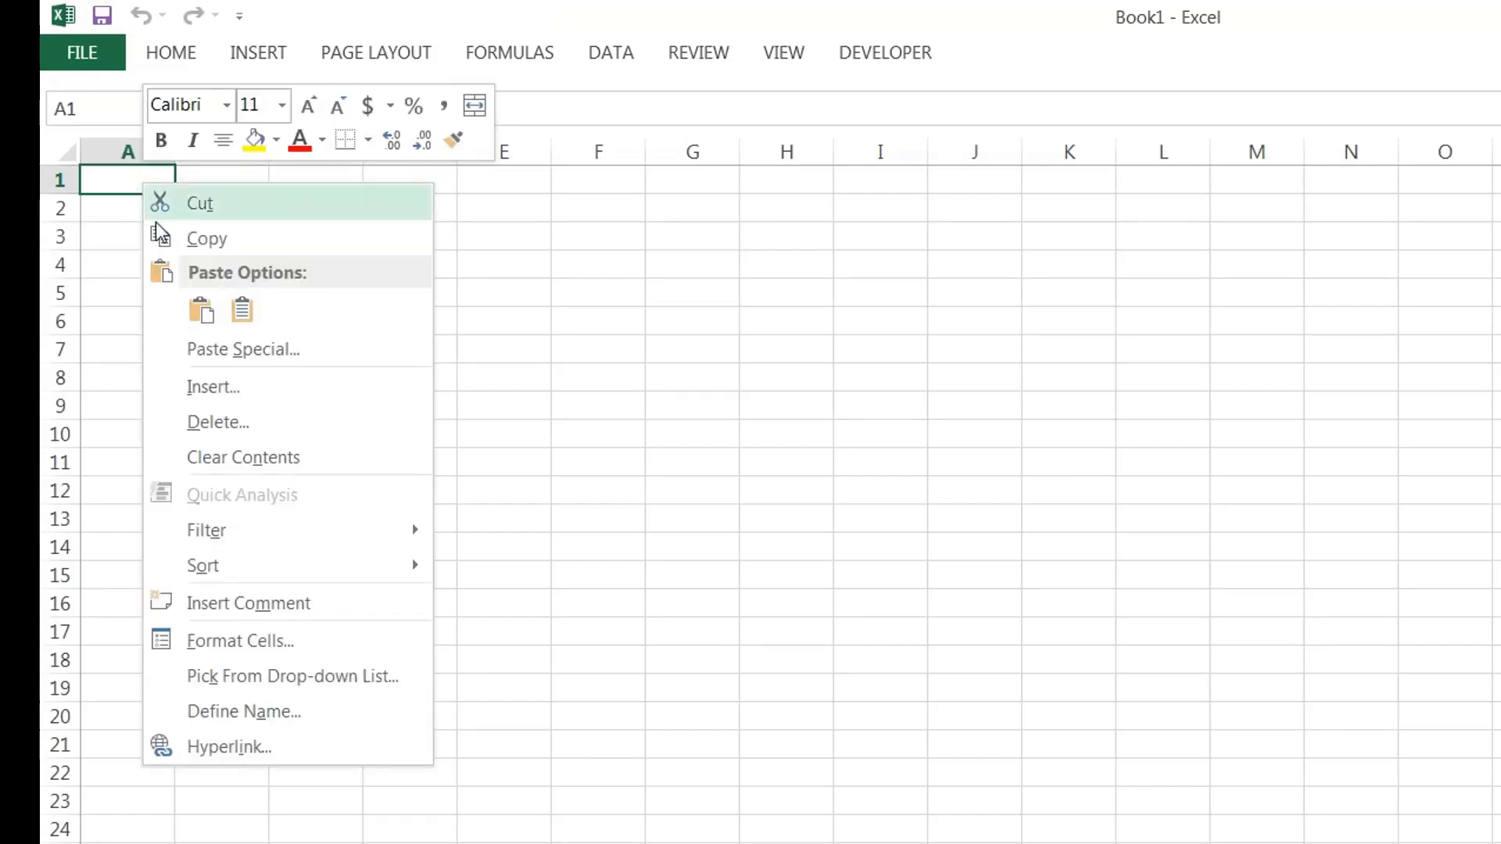
pyautogui.click(201, 313)
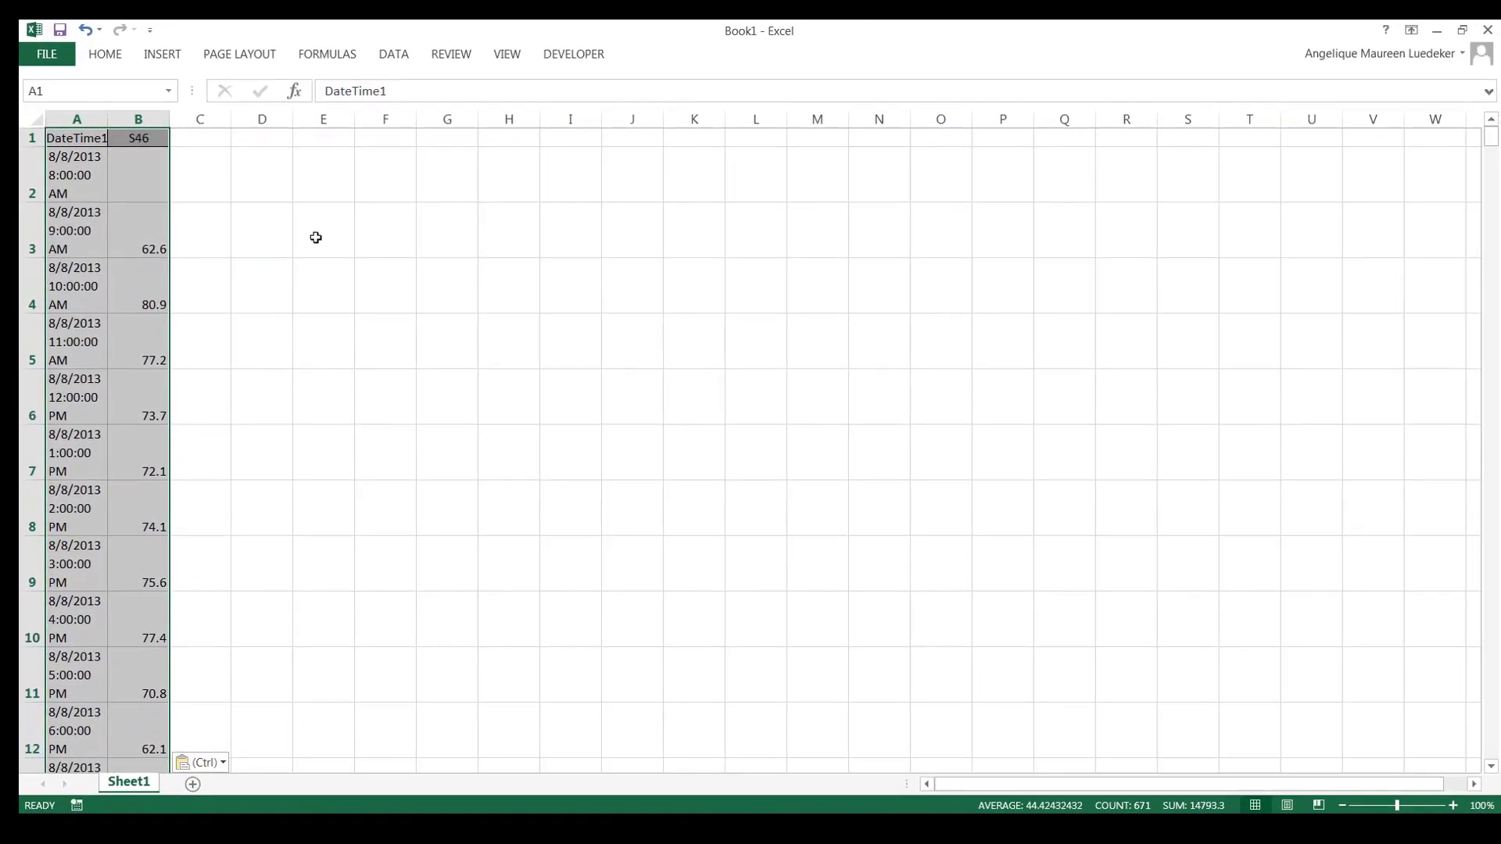
pyautogui.click(235, 402)
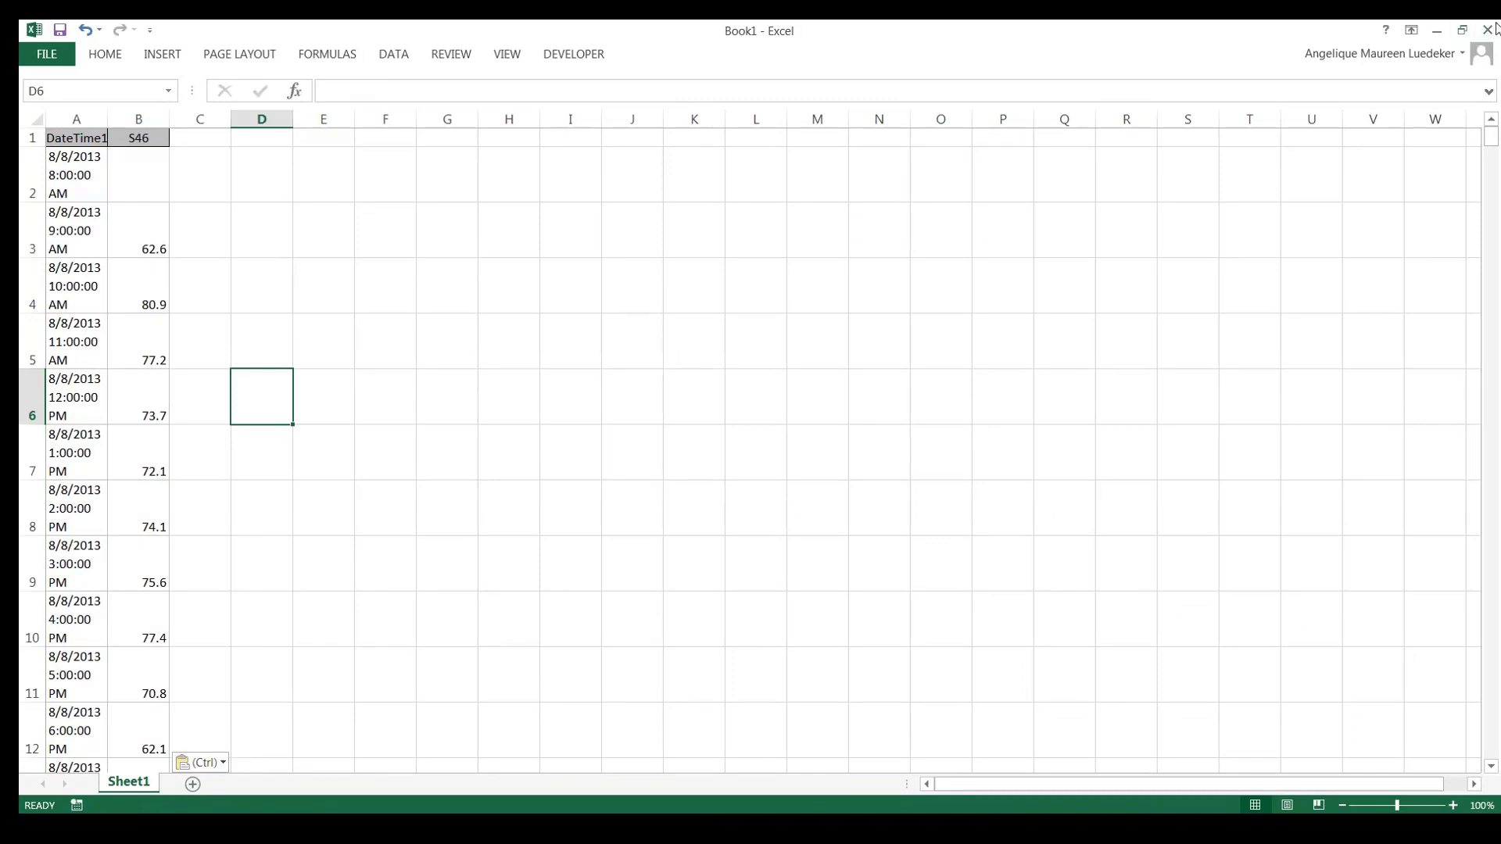
# Switch back to Access and close the hourly data sheet without saving the copied data on the clipboard.
pyautogui.click(1439, 31)
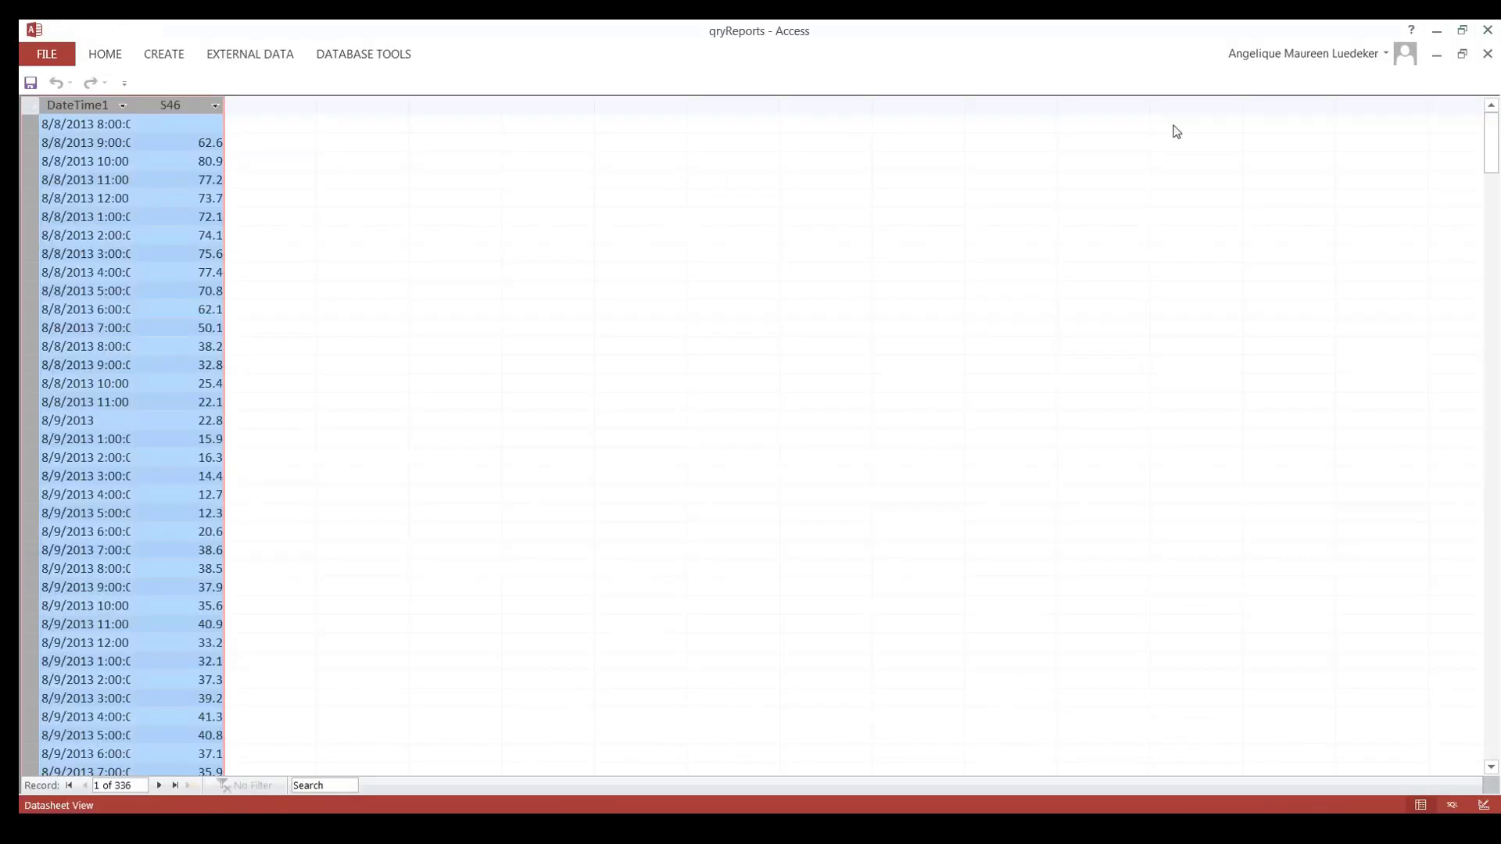
pyautogui.click(1488, 54)
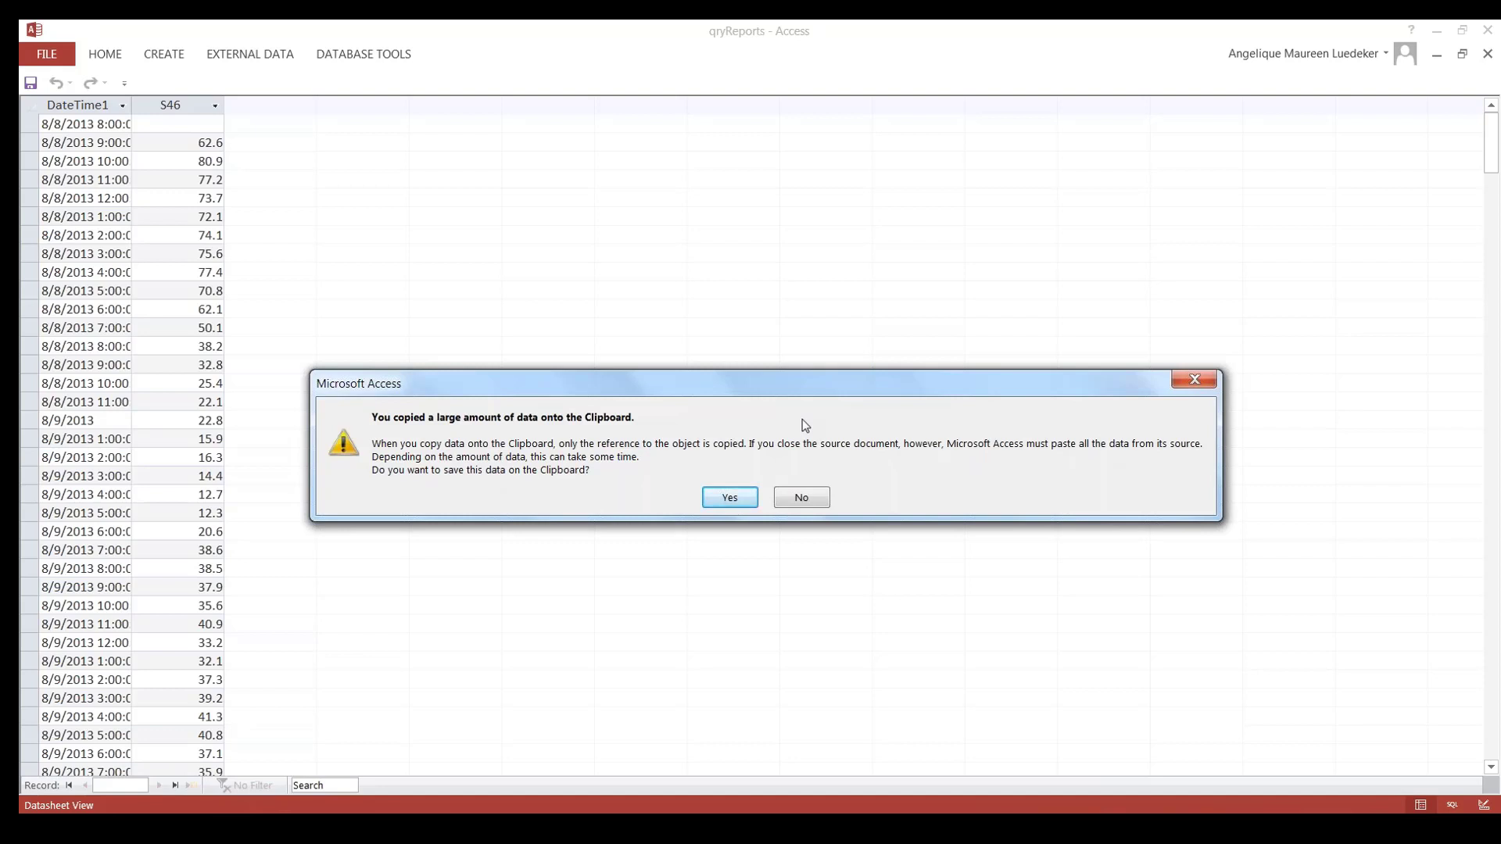
pyautogui.click(813, 505)
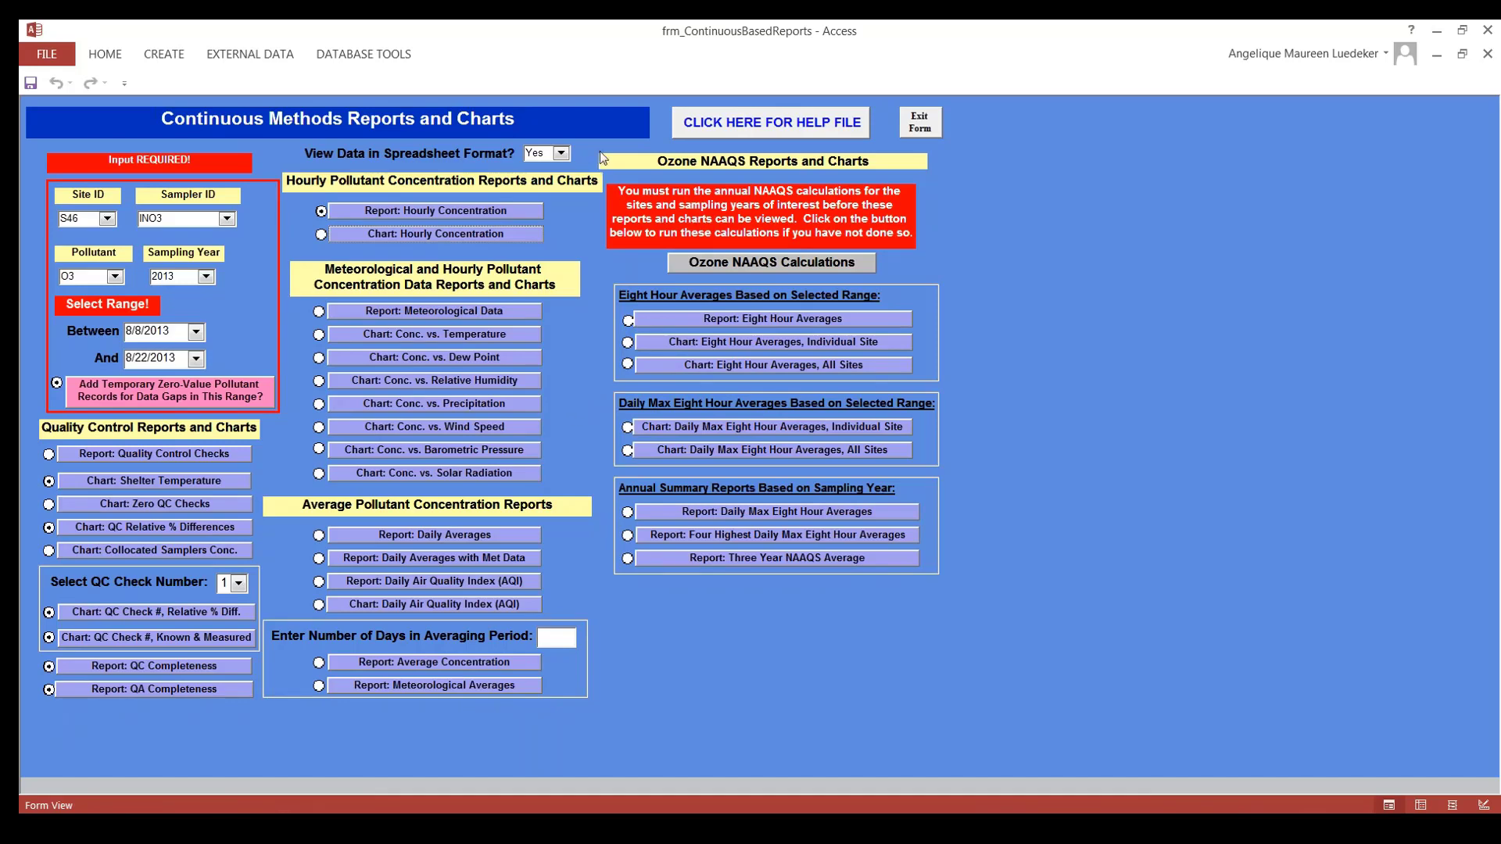
# Set View Data in Spreadsheet Format to No, open the Meteorological Data report, and examine its first and last pages.
pyautogui.click(560, 154)
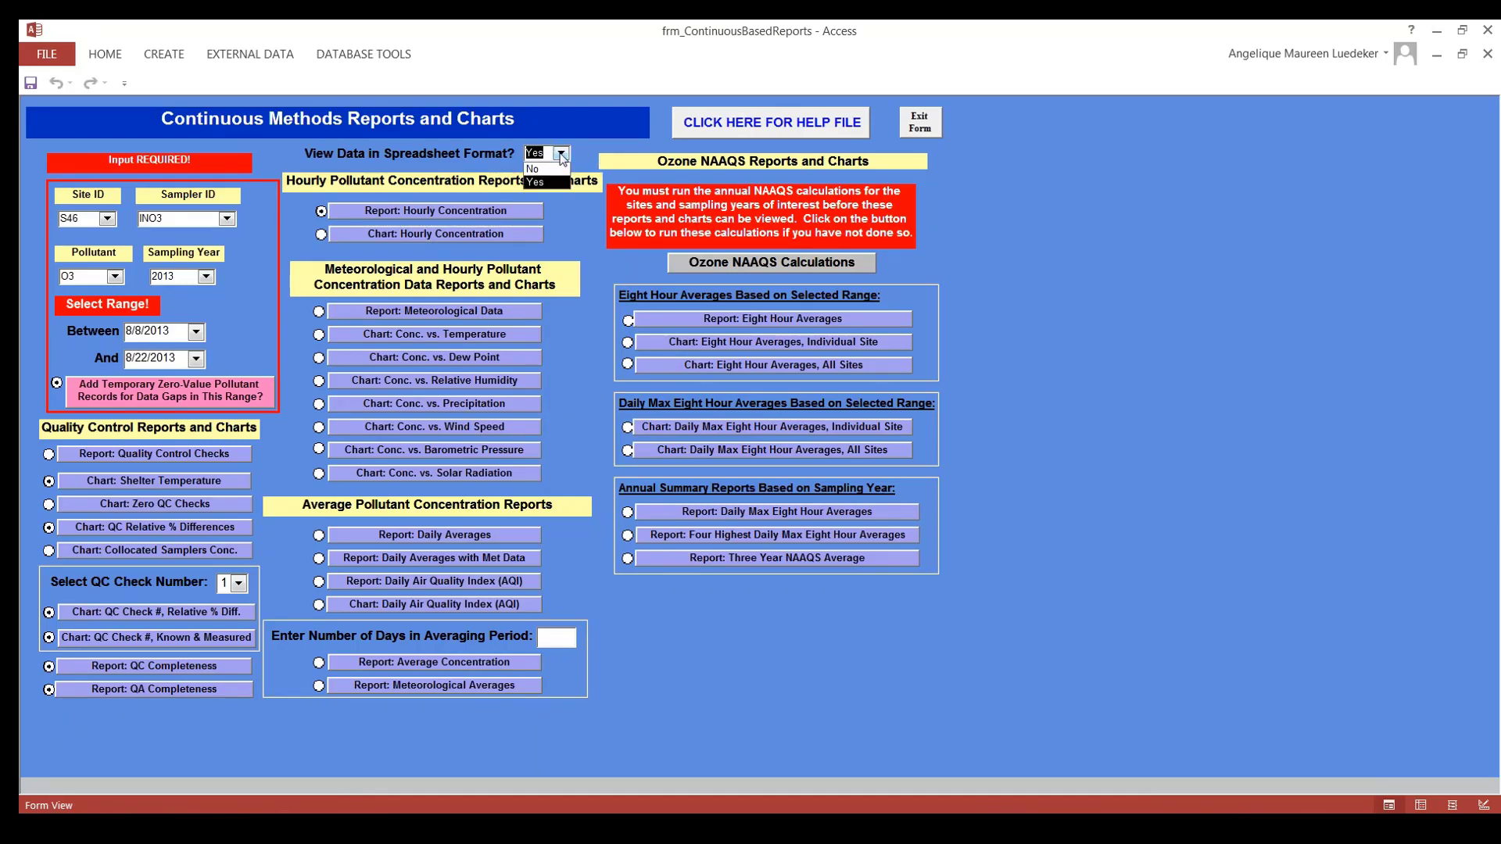
pyautogui.click(547, 168)
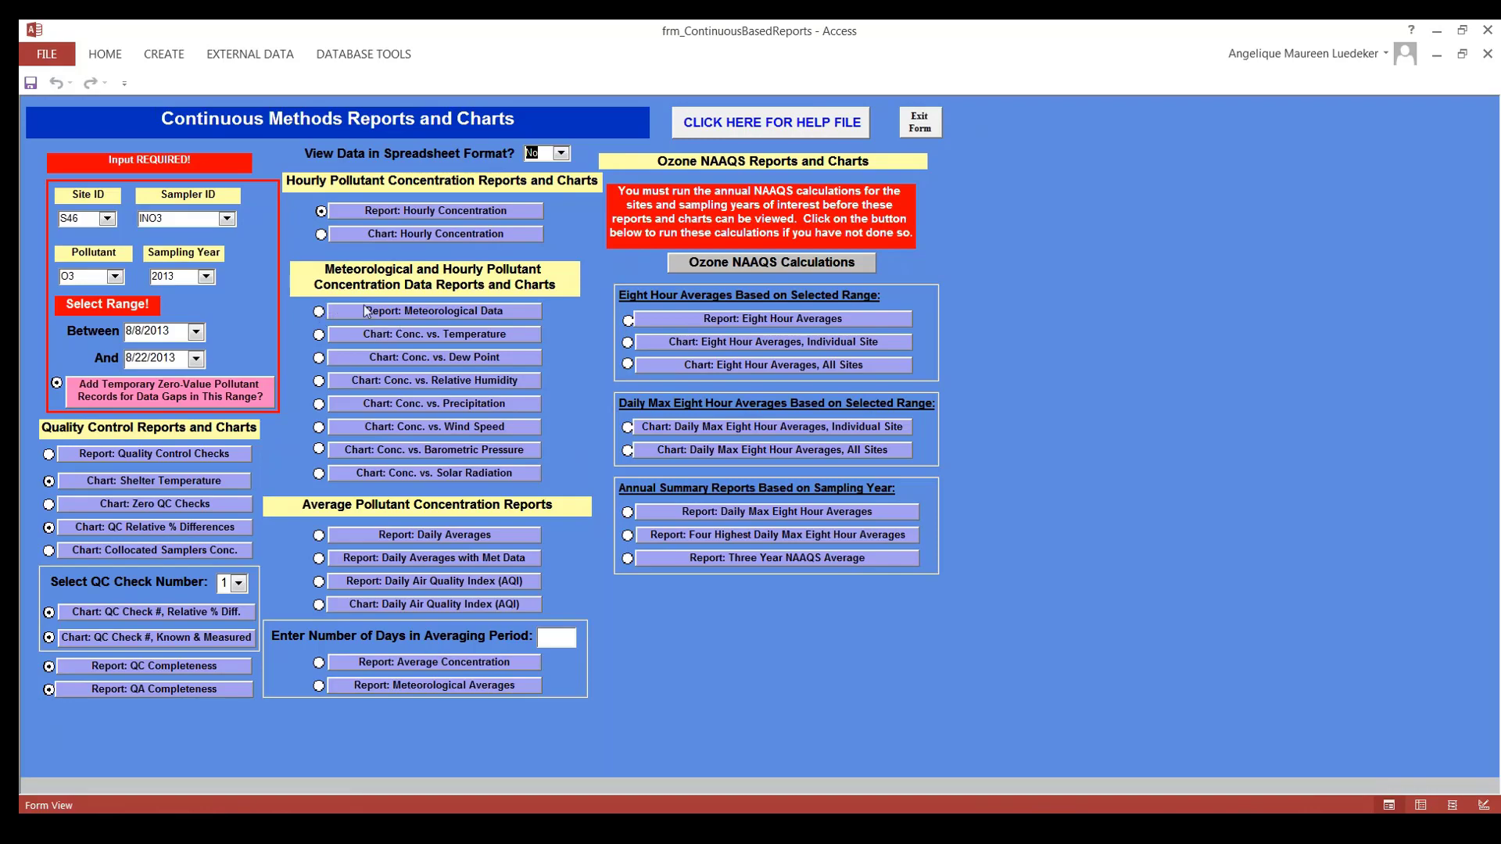
pyautogui.click(426, 309)
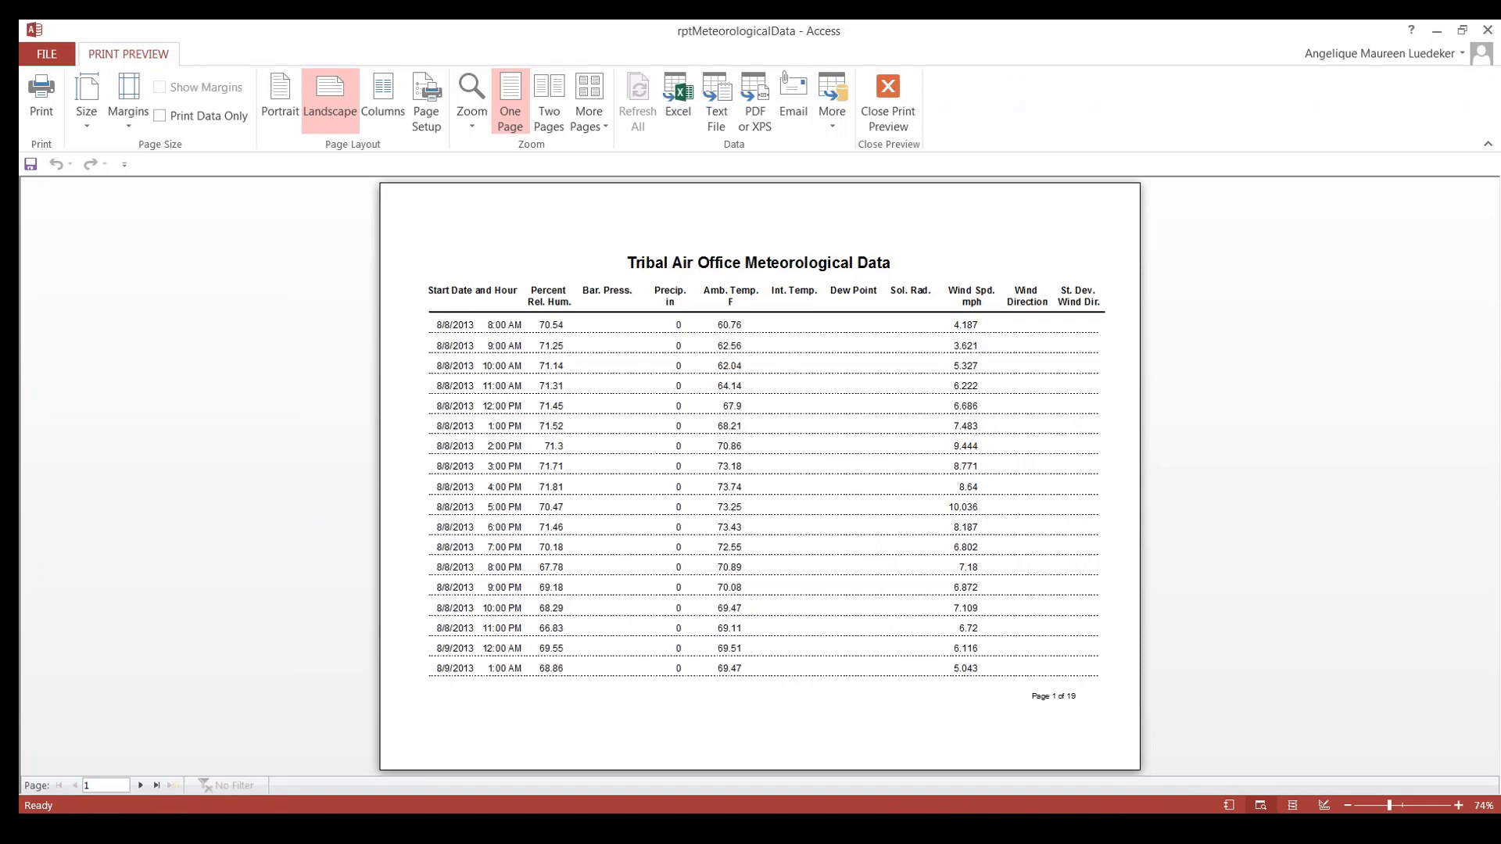
pyautogui.click(156, 786)
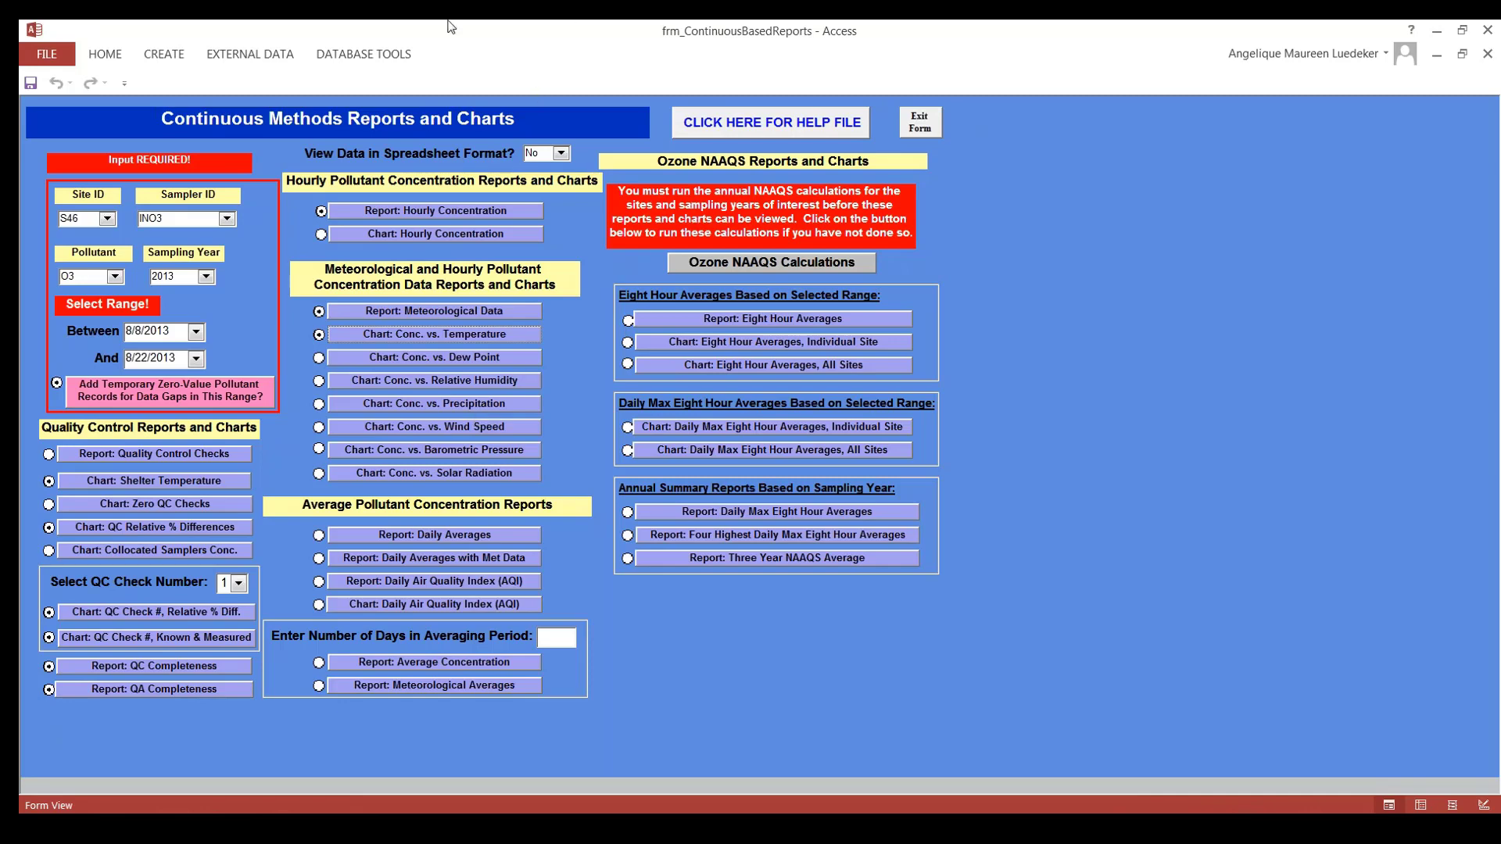
# Choose sampler INMET and sampling year 2013, view the Concentration vs. Temperature chart, and close the preview.
pyautogui.click(227, 219)
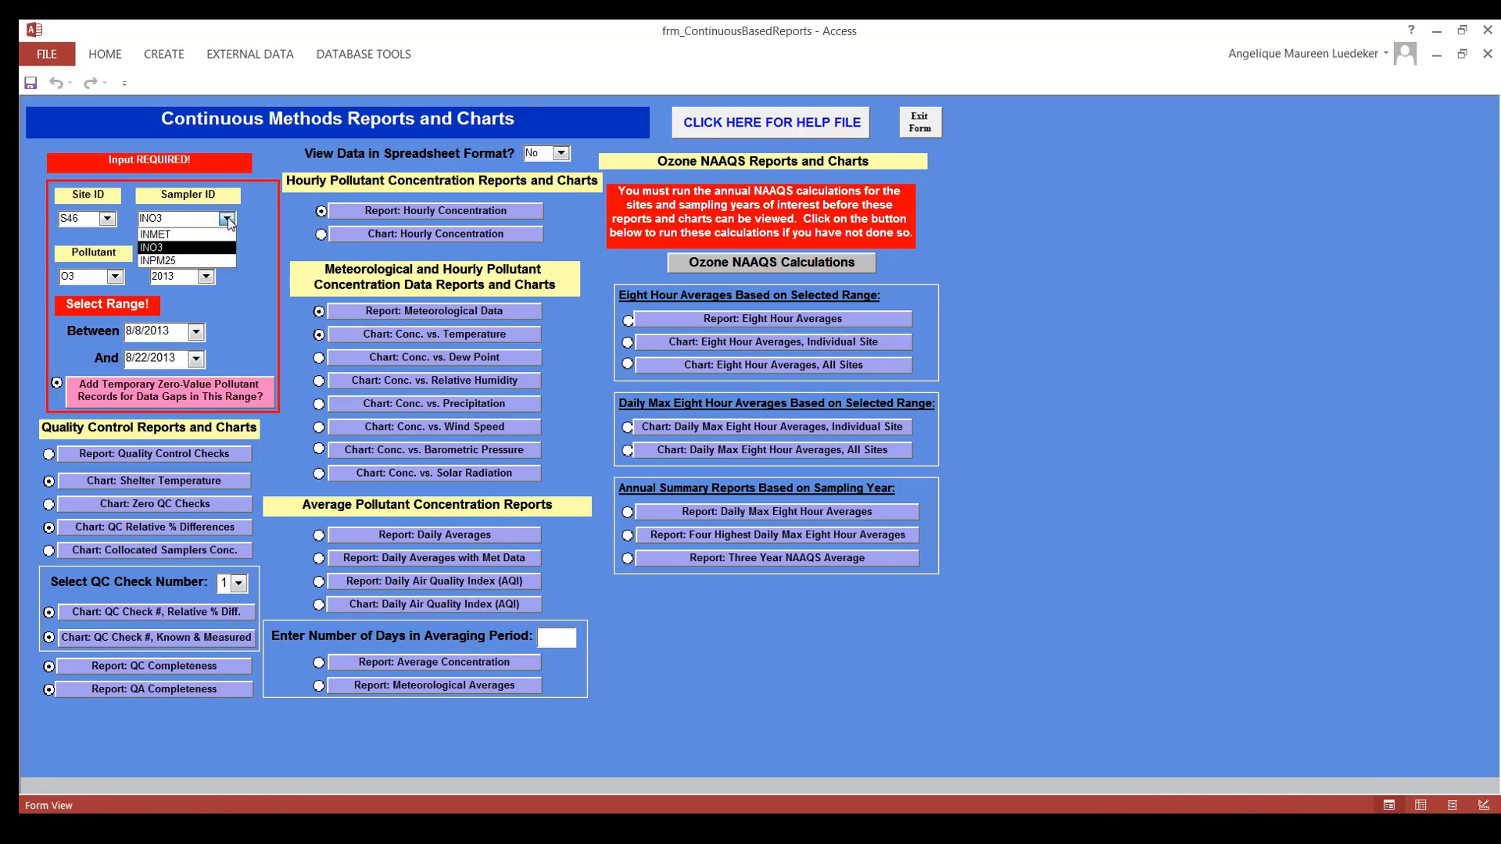
pyautogui.click(178, 234)
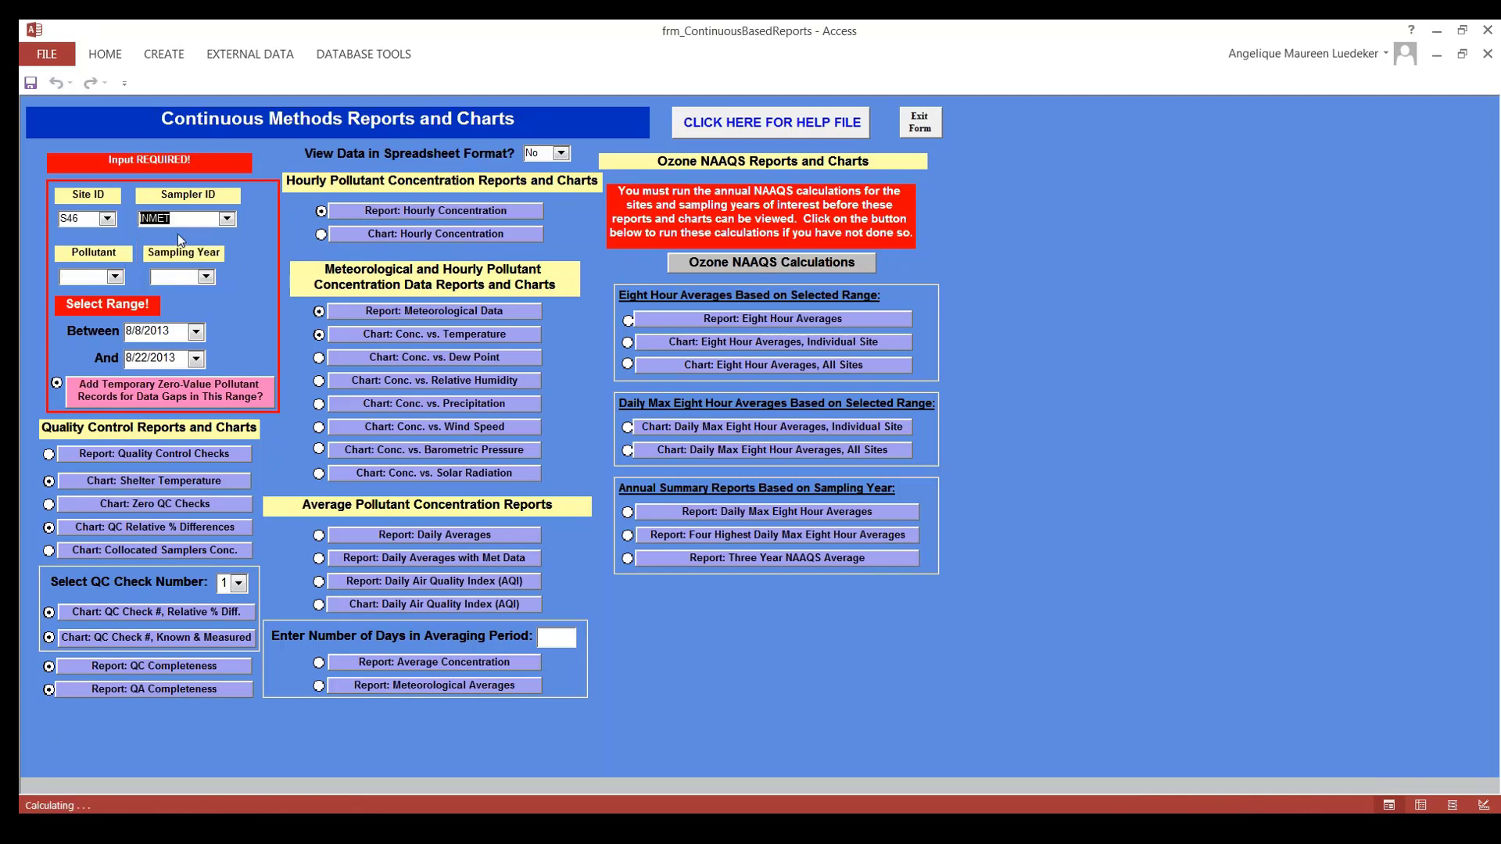
pyautogui.click(115, 277)
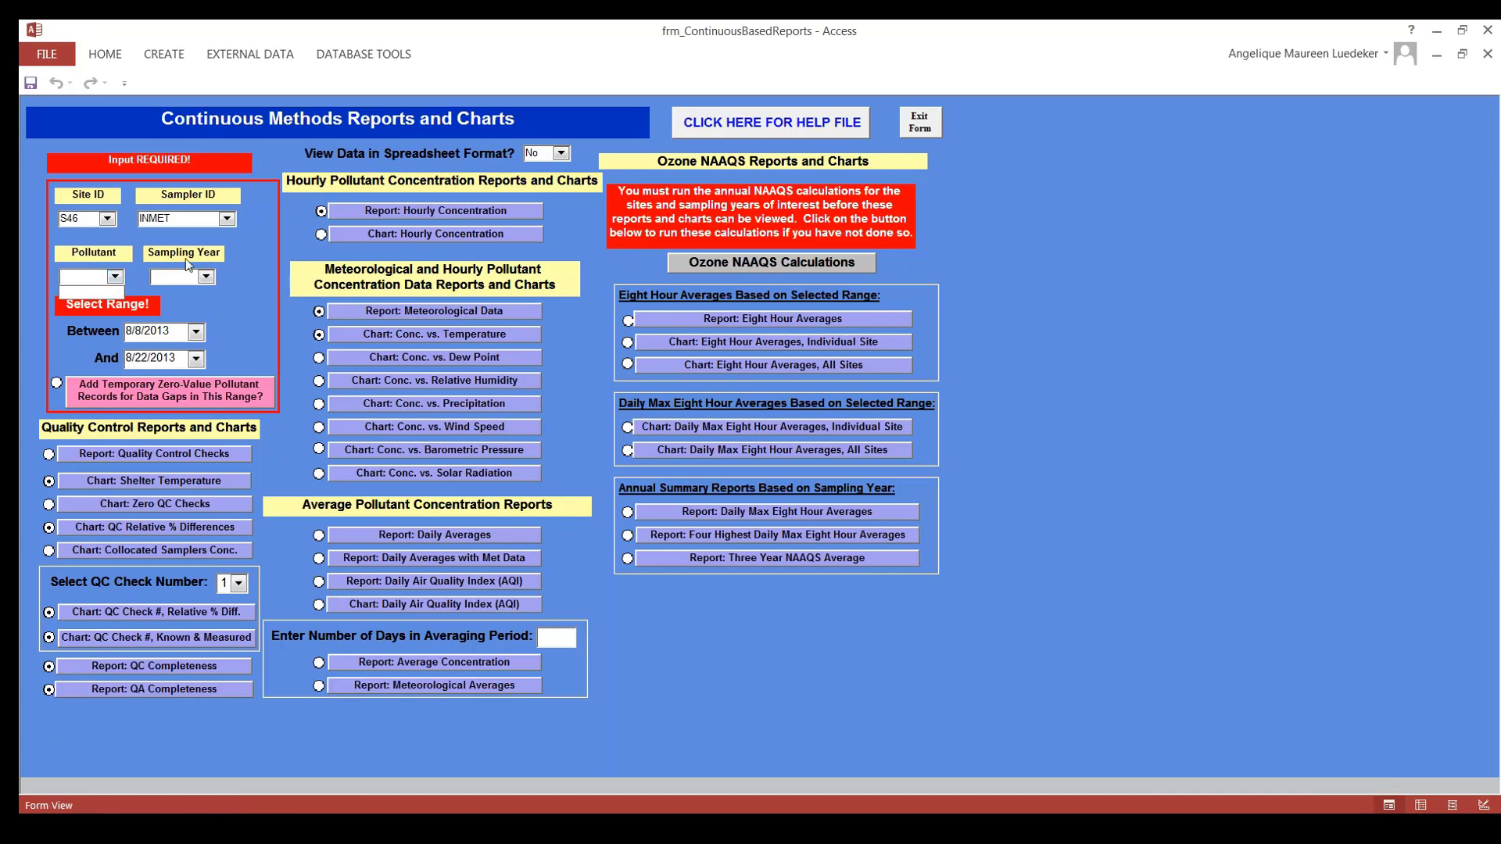
pyautogui.click(207, 279)
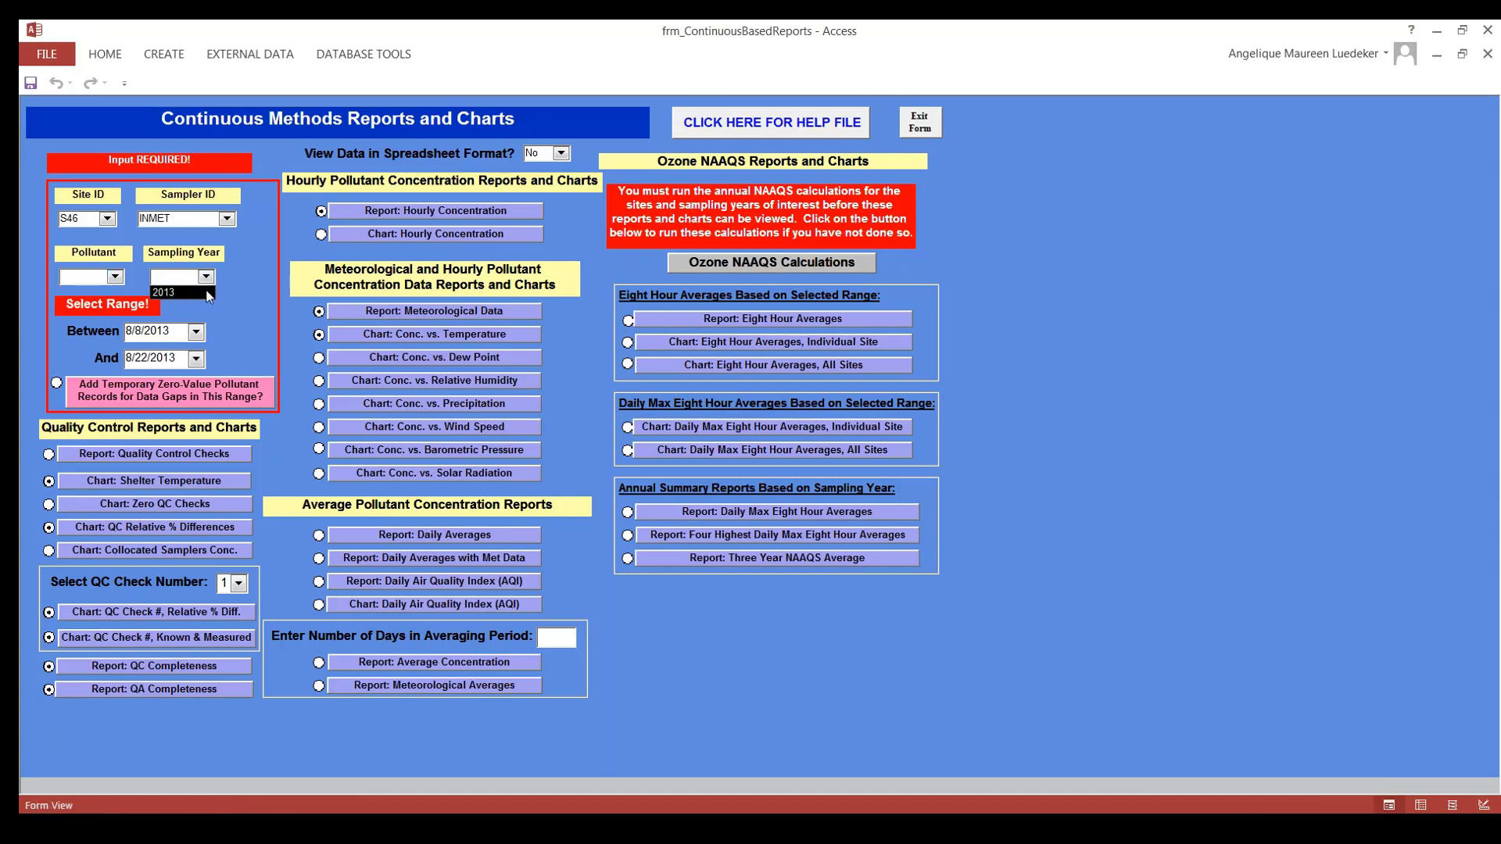
pyautogui.click(208, 293)
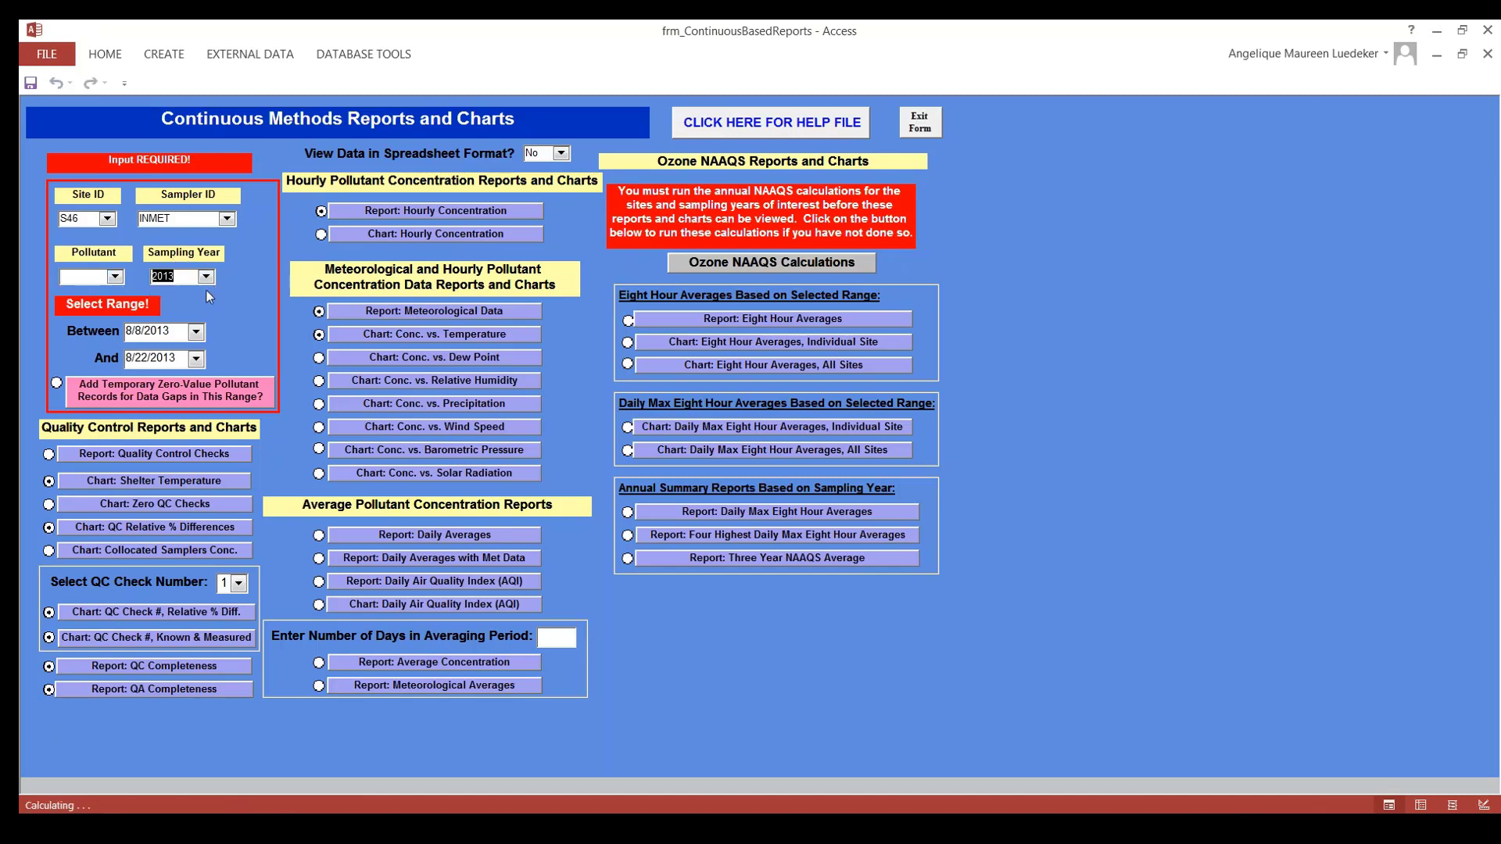
pyautogui.click(369, 333)
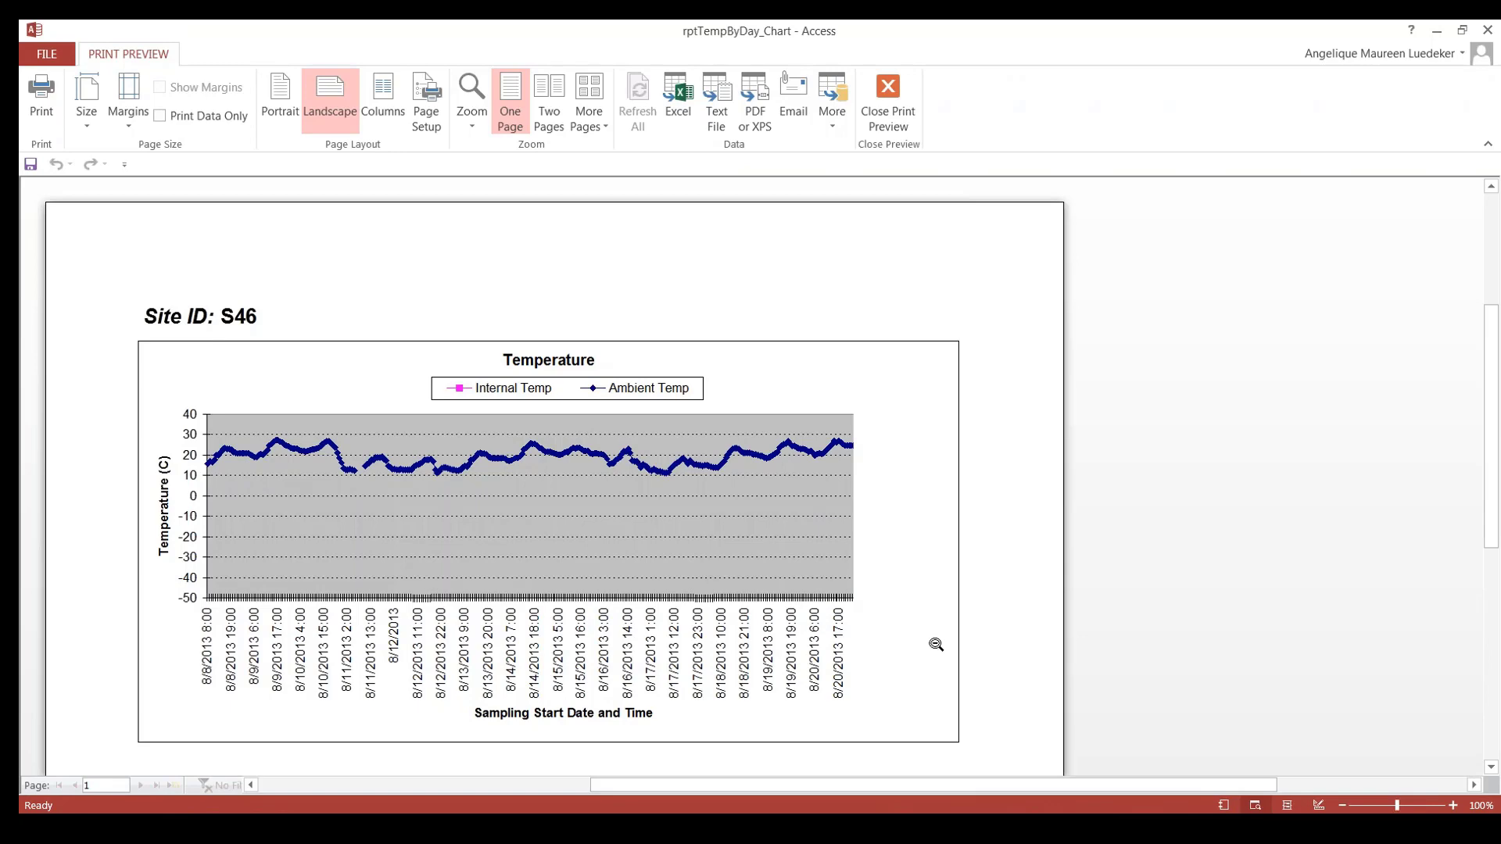
pyautogui.click(895, 102)
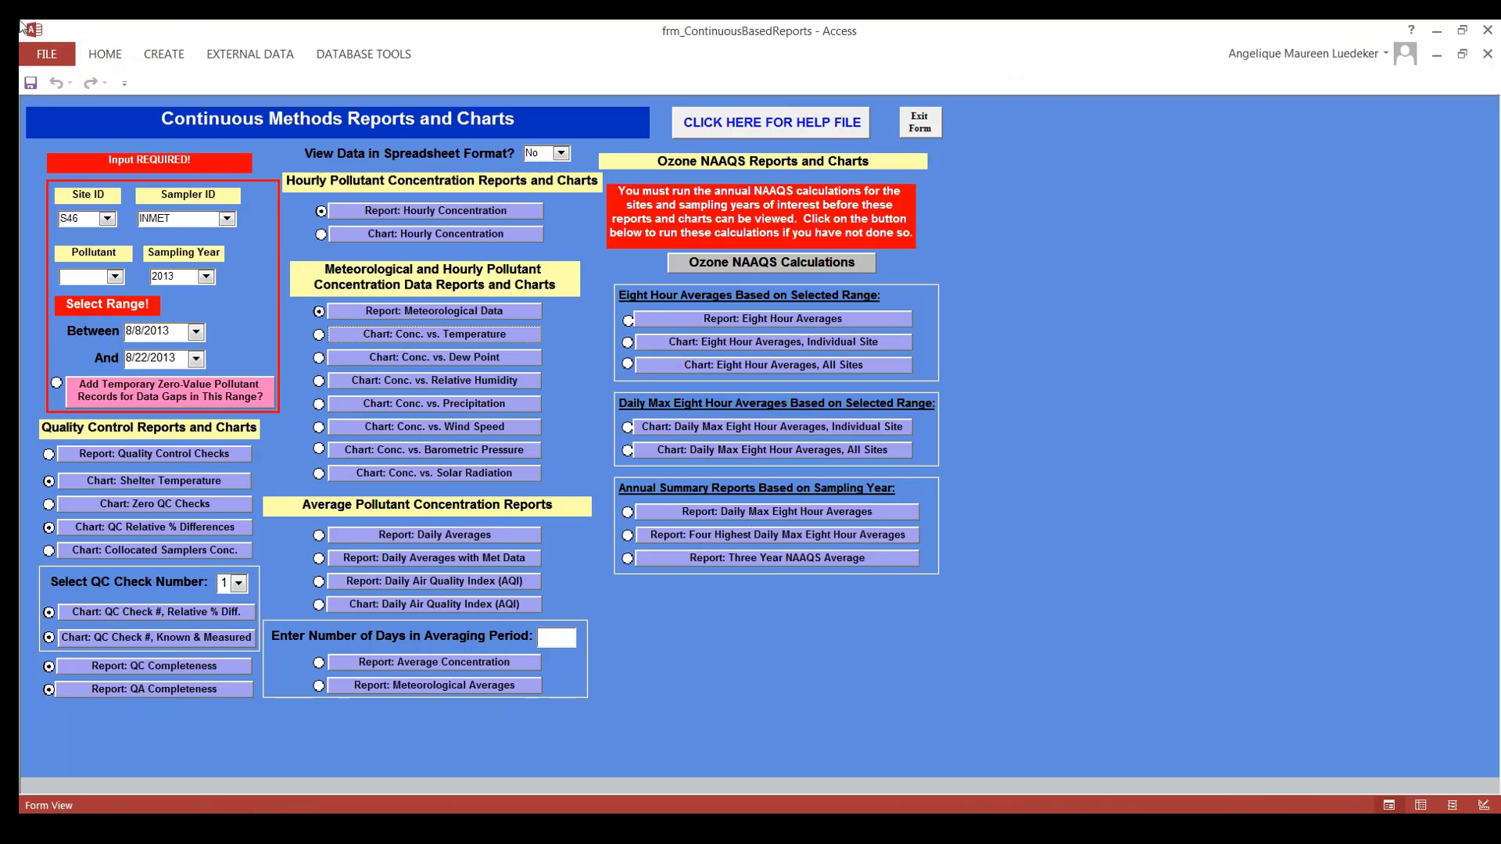
# Set the report inputs to sampler INO3, pollutant O3, and sampling year 2013.
pyautogui.click(227, 219)
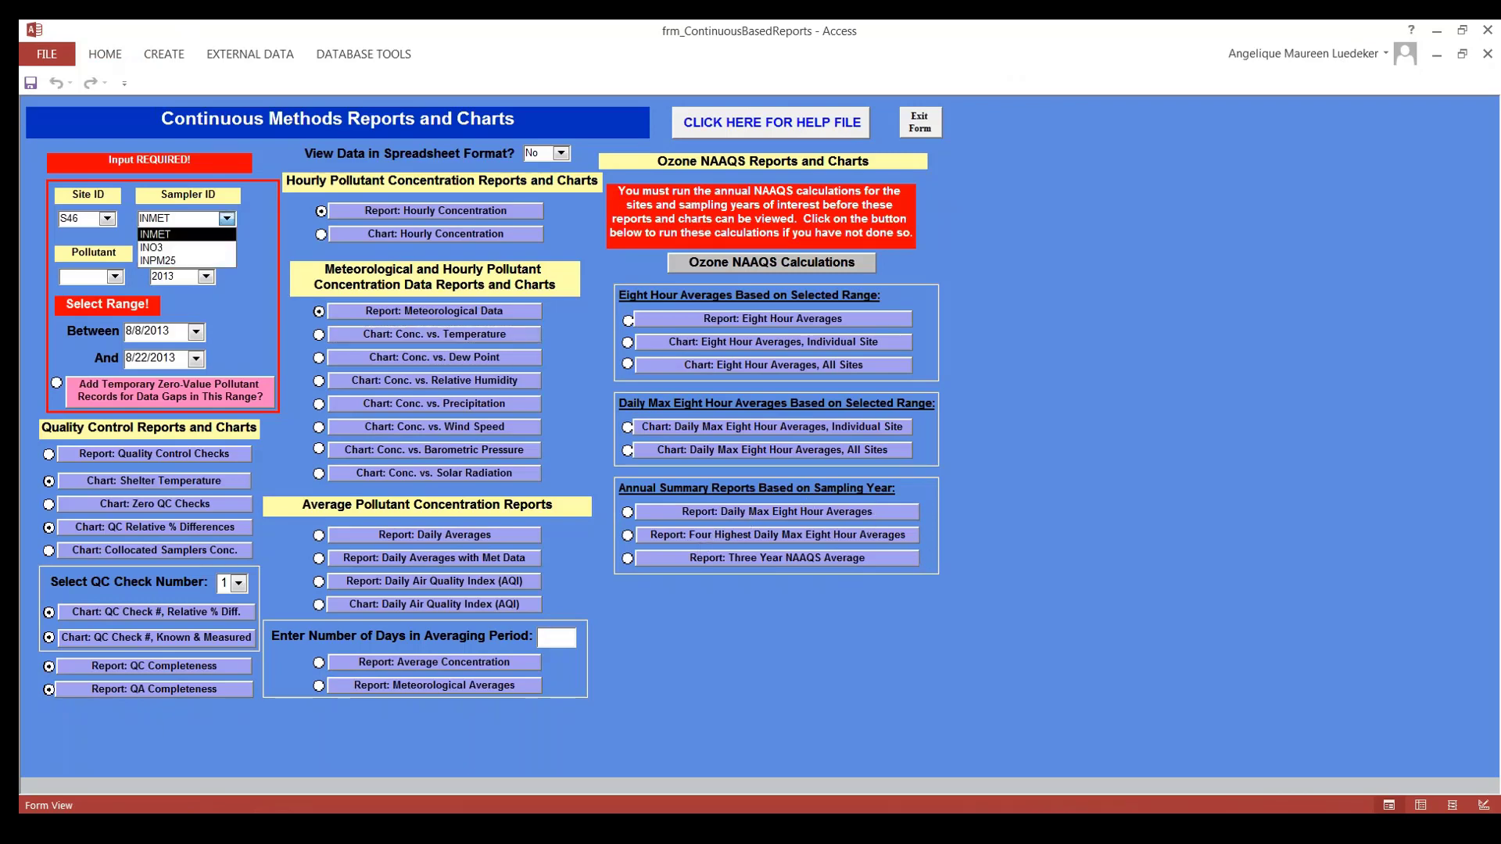
pyautogui.click(210, 247)
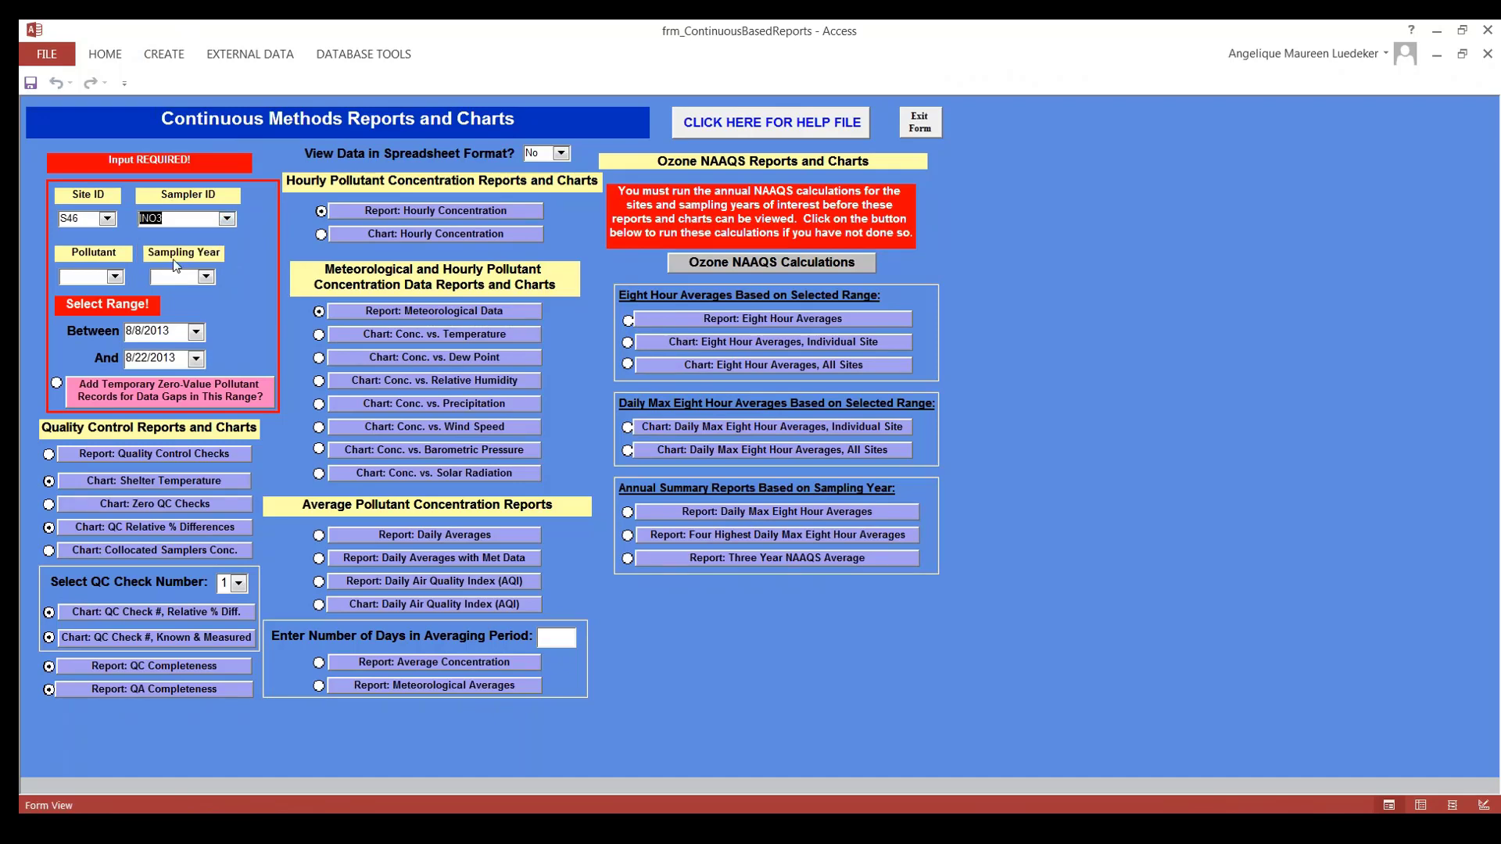
pyautogui.click(118, 274)
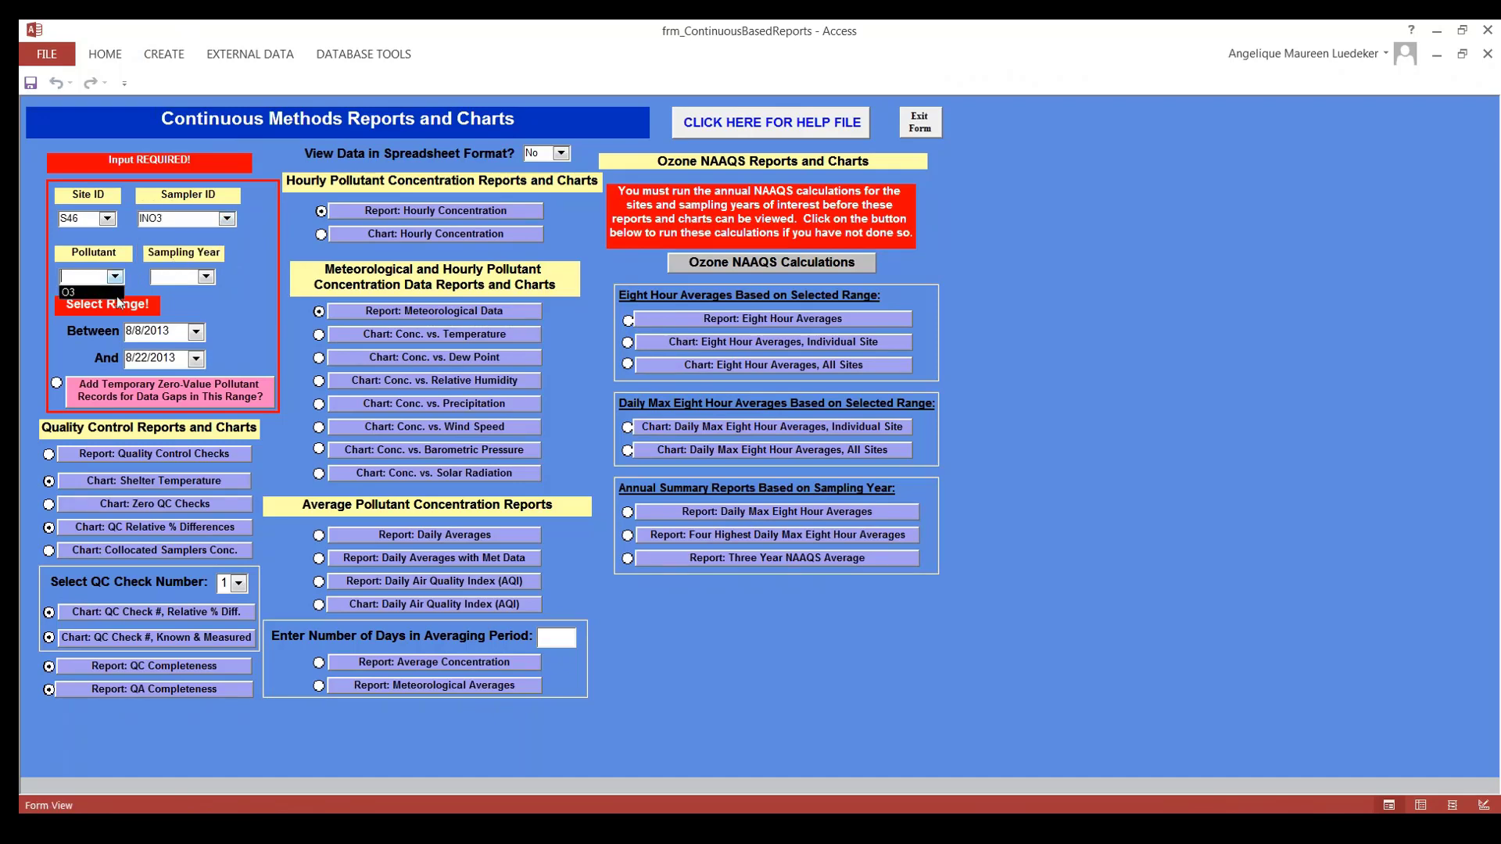
pyautogui.click(115, 296)
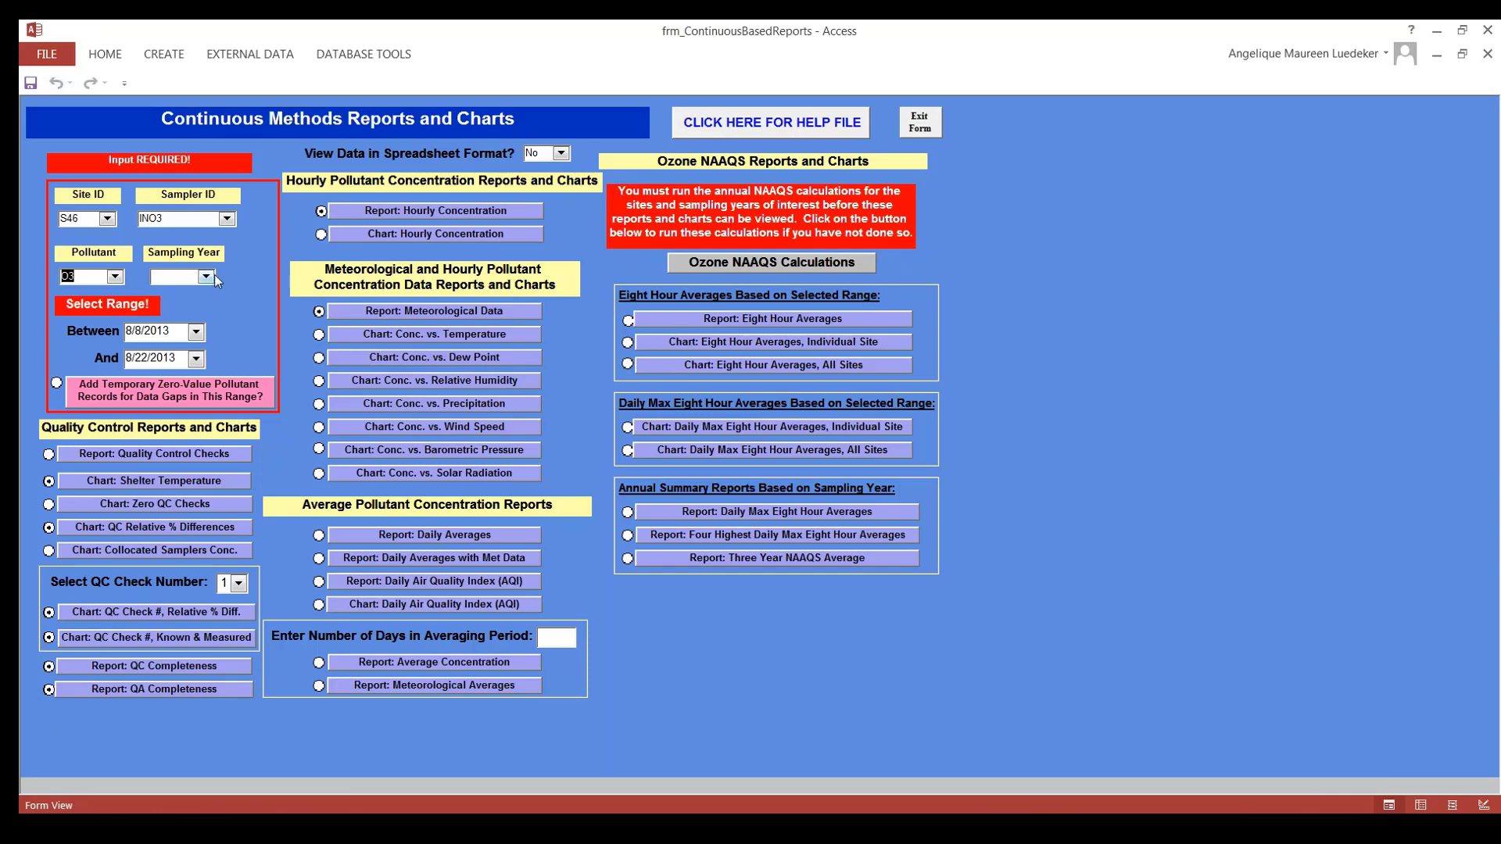
pyautogui.click(207, 278)
pyautogui.click(165, 292)
# Open the Daily Averages report, examine the daily concentrations and summary statistics at a readable size, and close the preview.
pyautogui.click(504, 535)
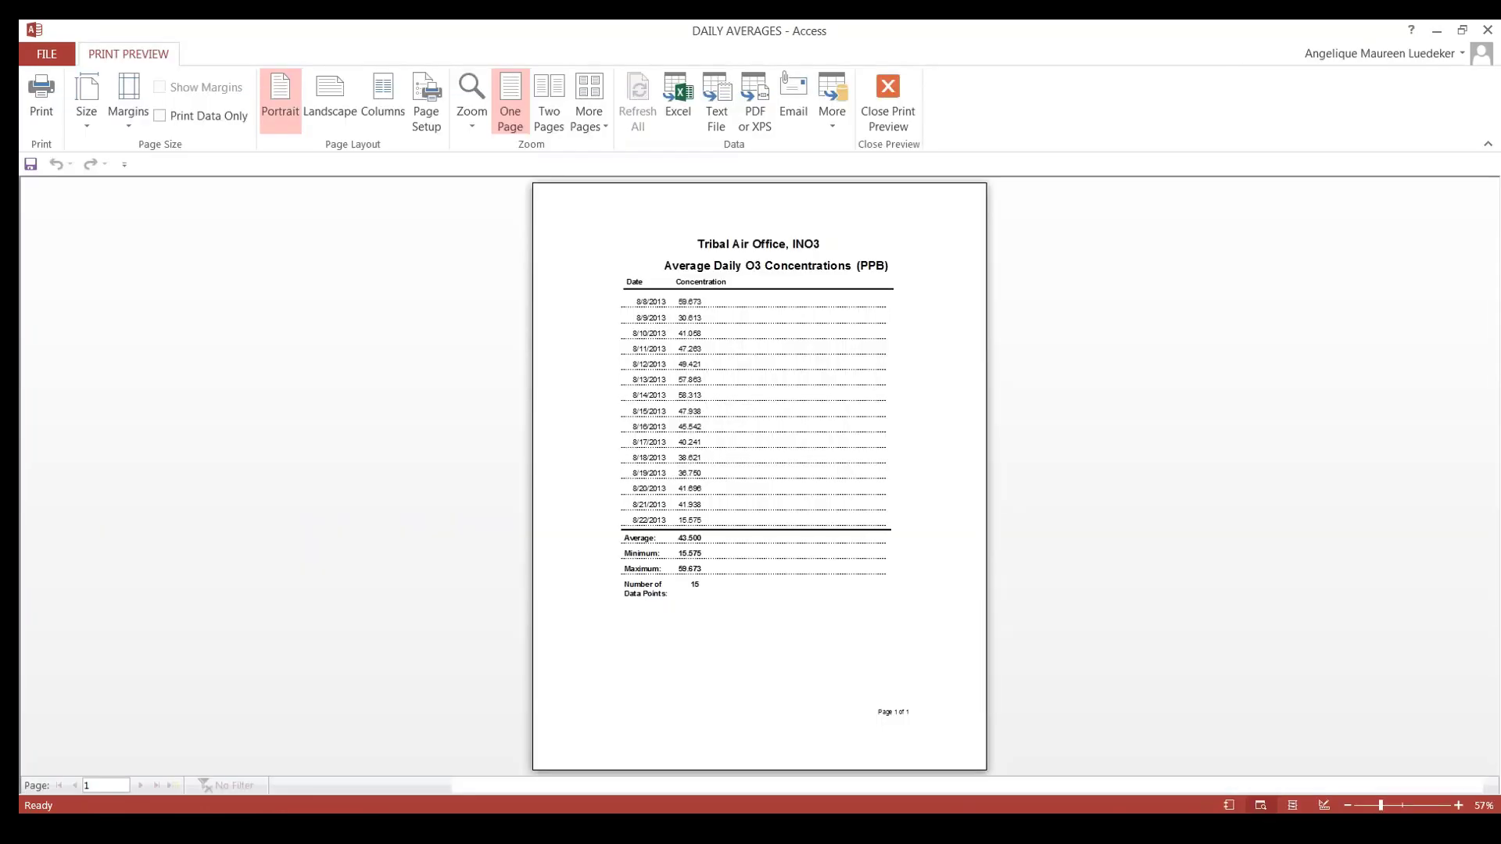
pyautogui.click(747, 305)
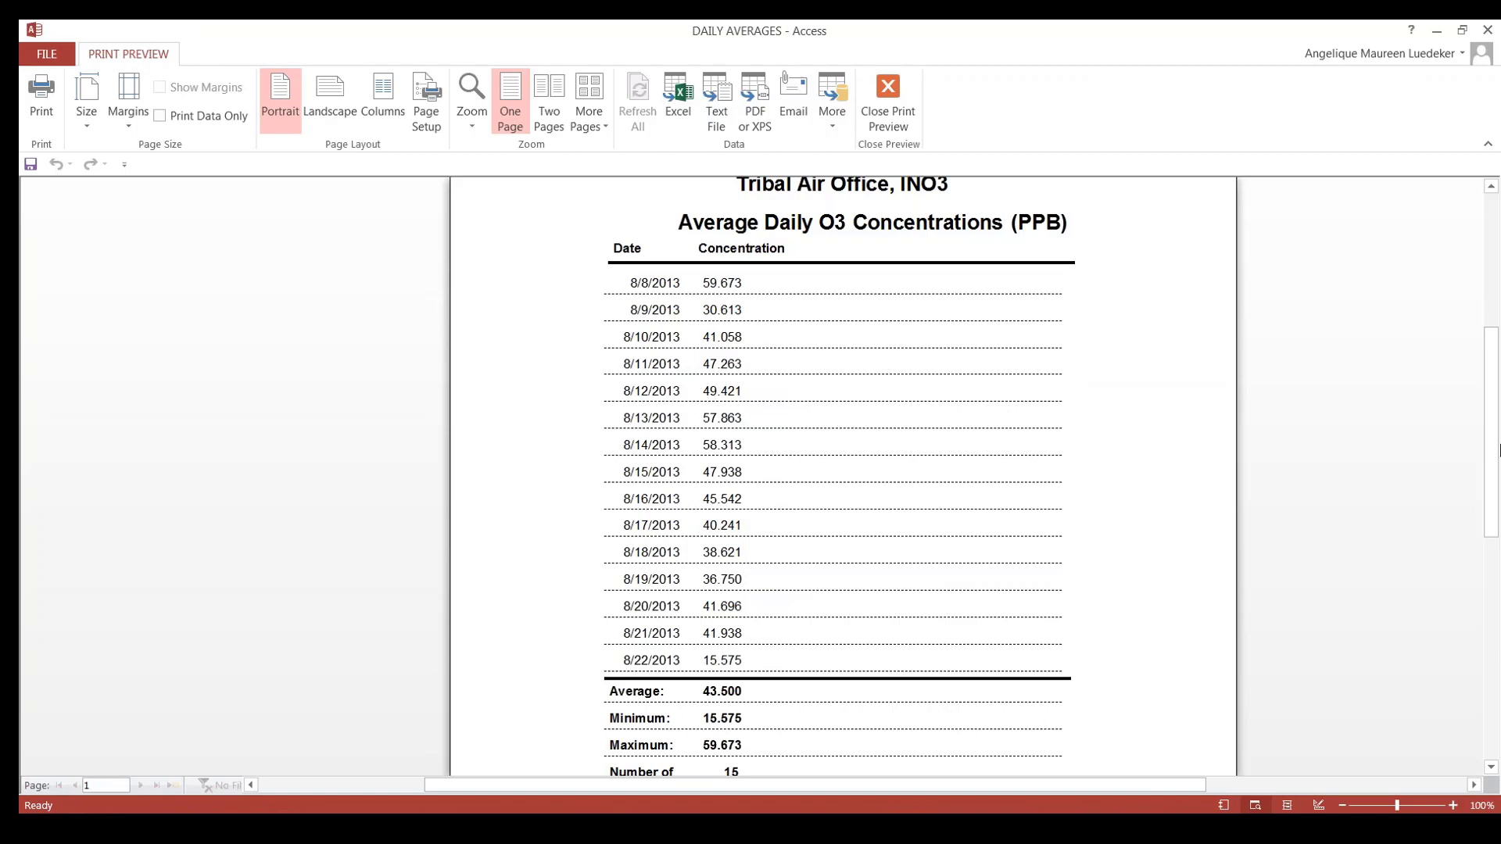
pyautogui.moveTo(1492, 460); pyautogui.dragTo(1485, 509)
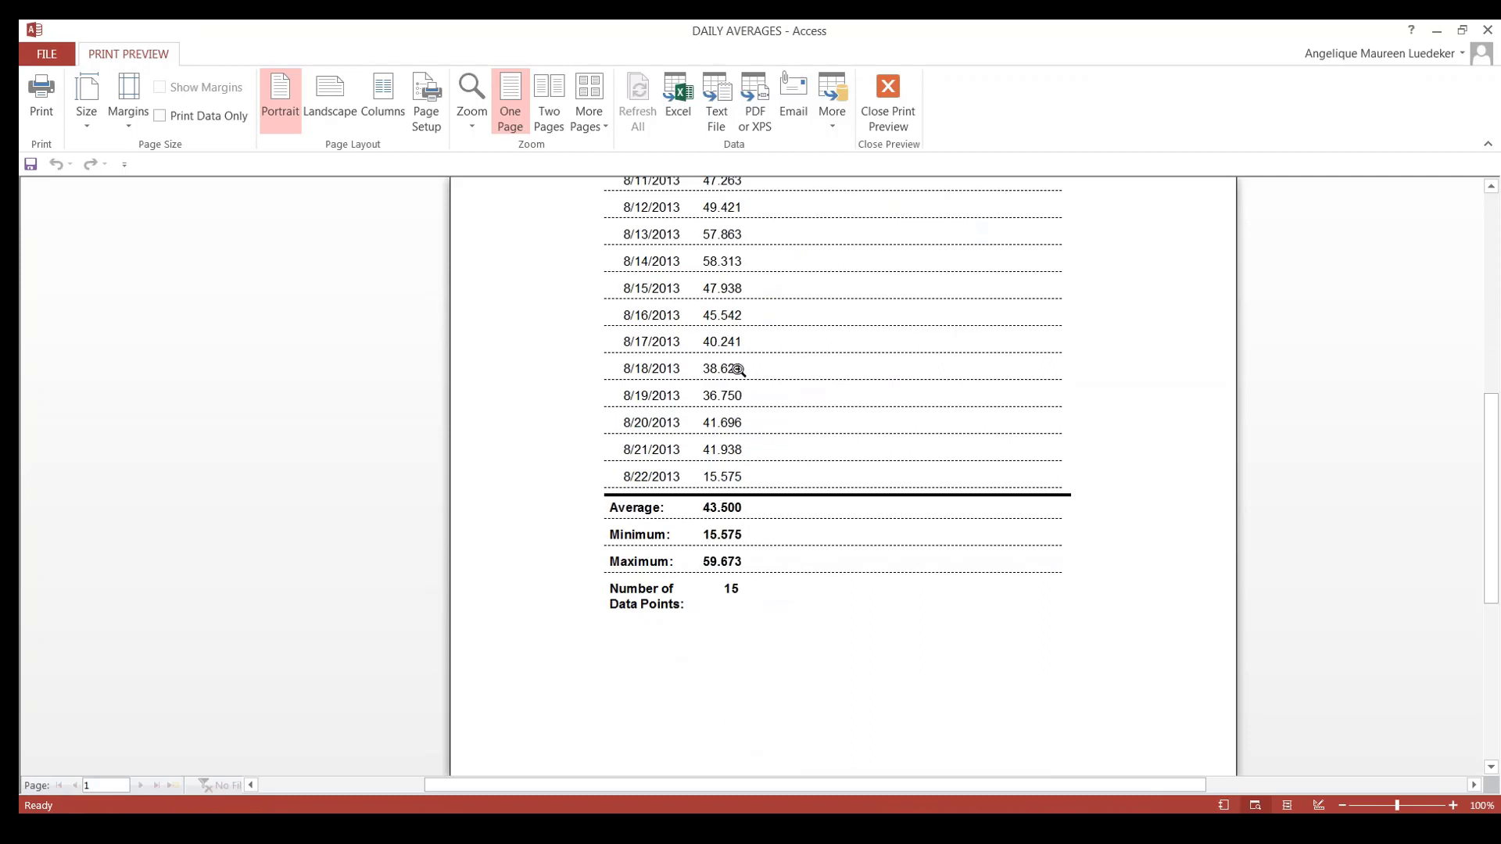
pyautogui.moveTo(1490, 430); pyautogui.dragTo(1494, 211)
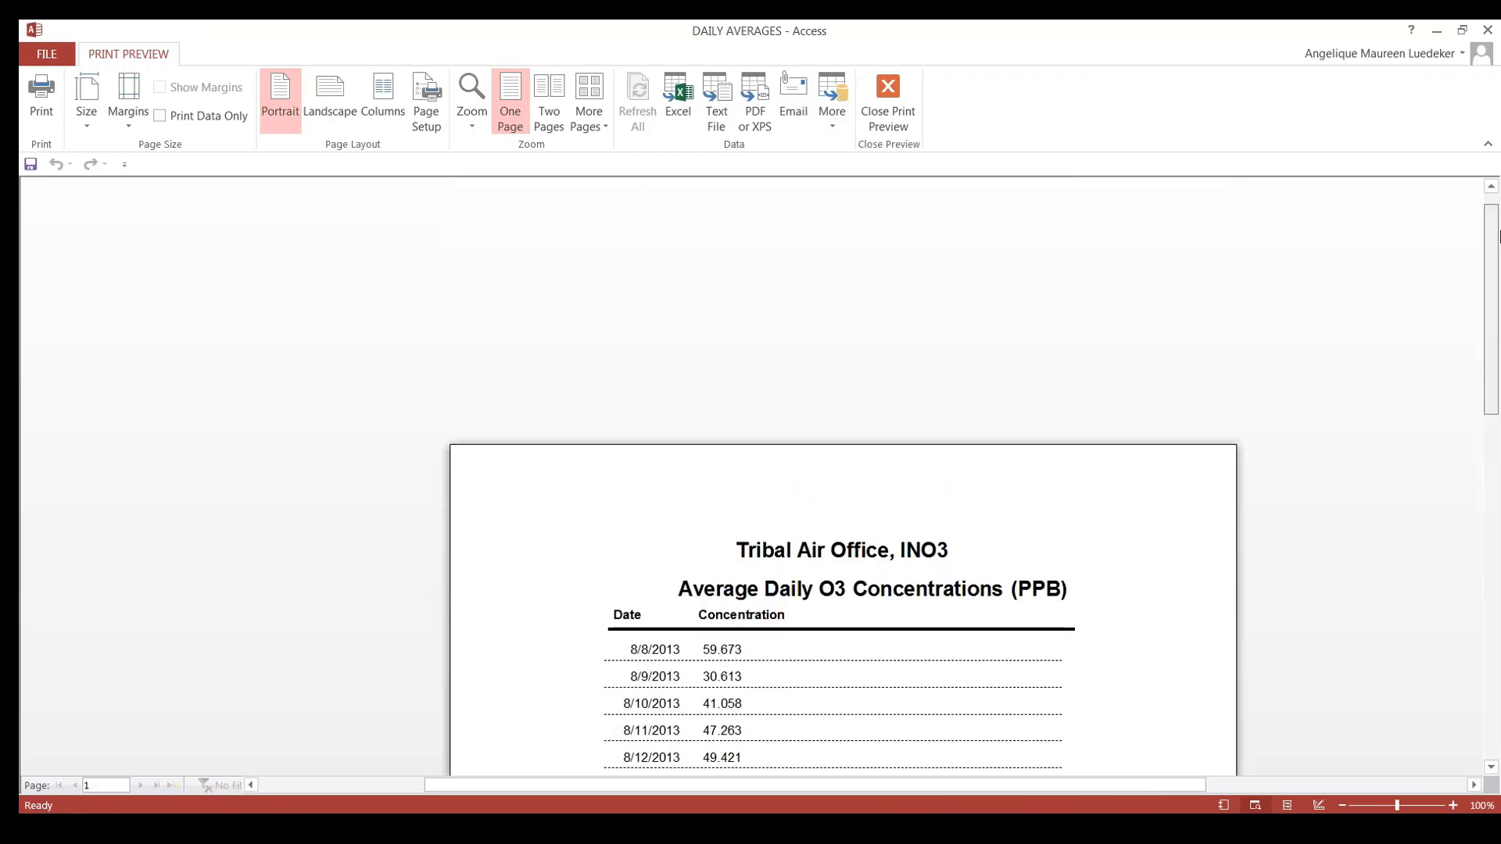
pyautogui.click(876, 104)
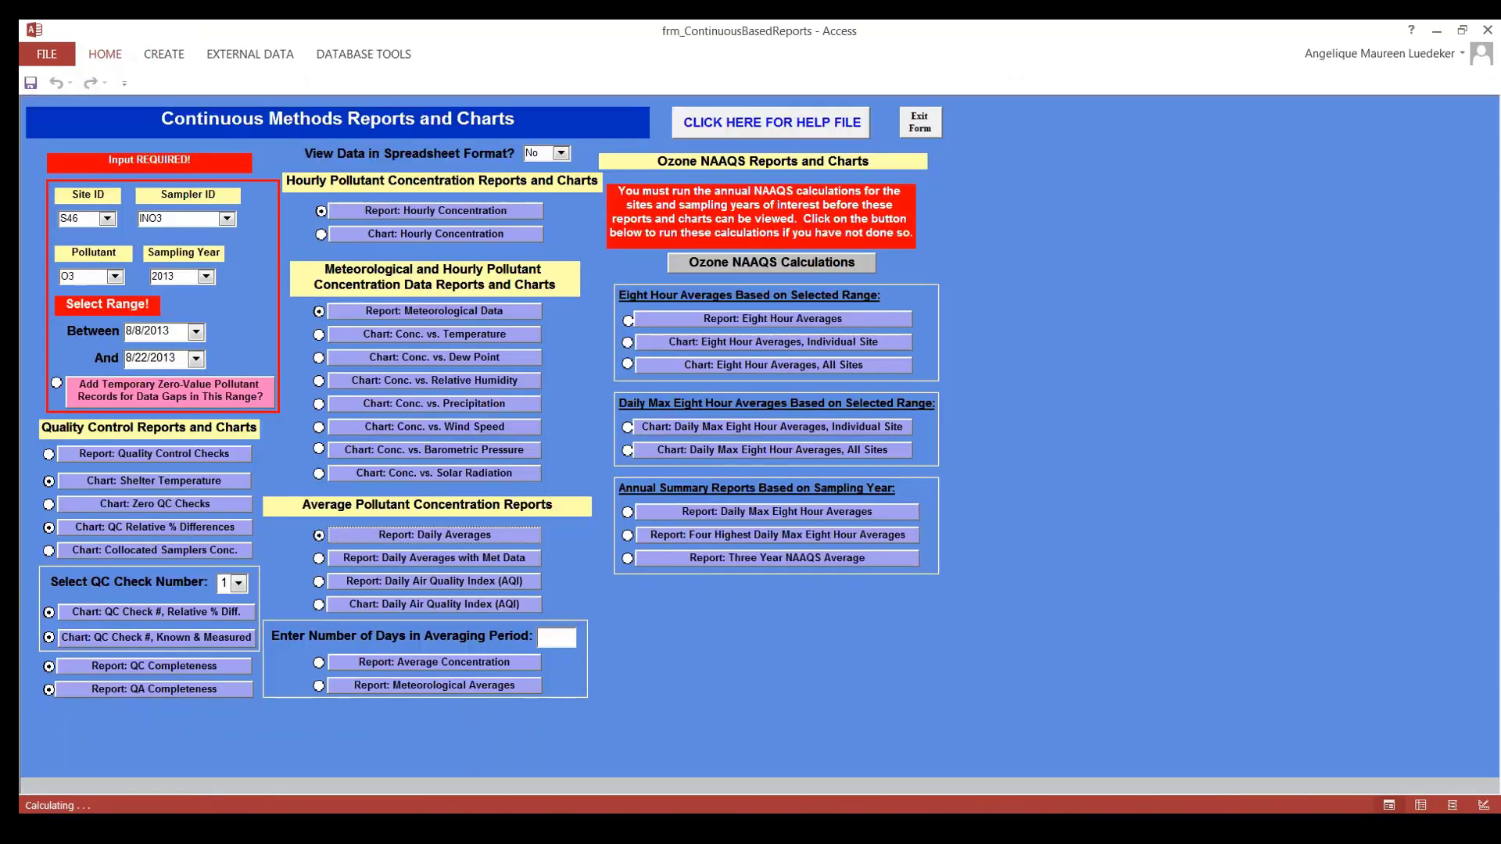
# Open the Daily Averages with Met Data report, check the summary statistics on its last page, and close the preview.
pyautogui.click(434, 559)
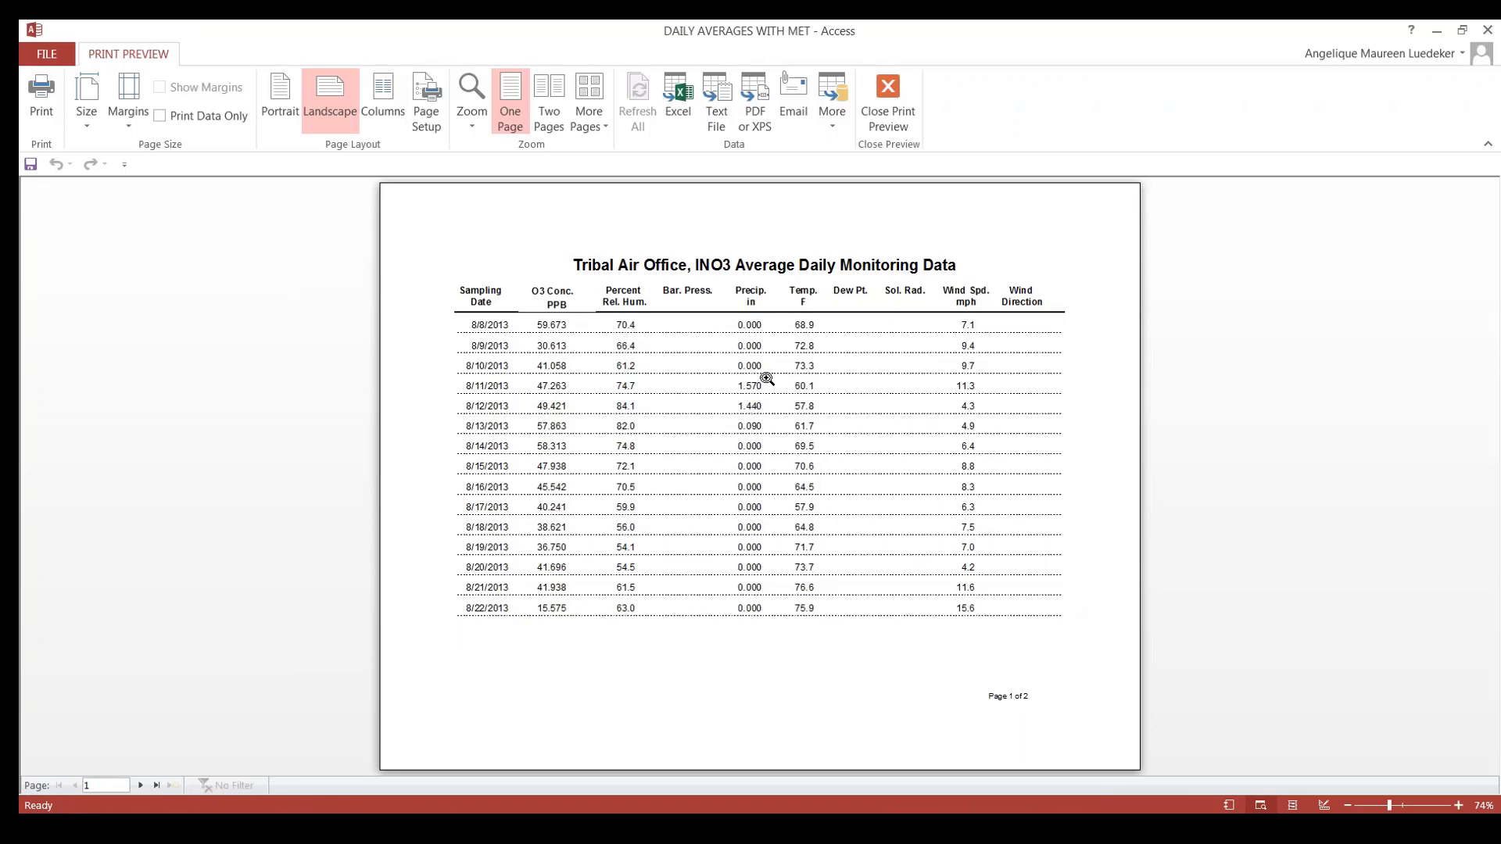
pyautogui.click(157, 785)
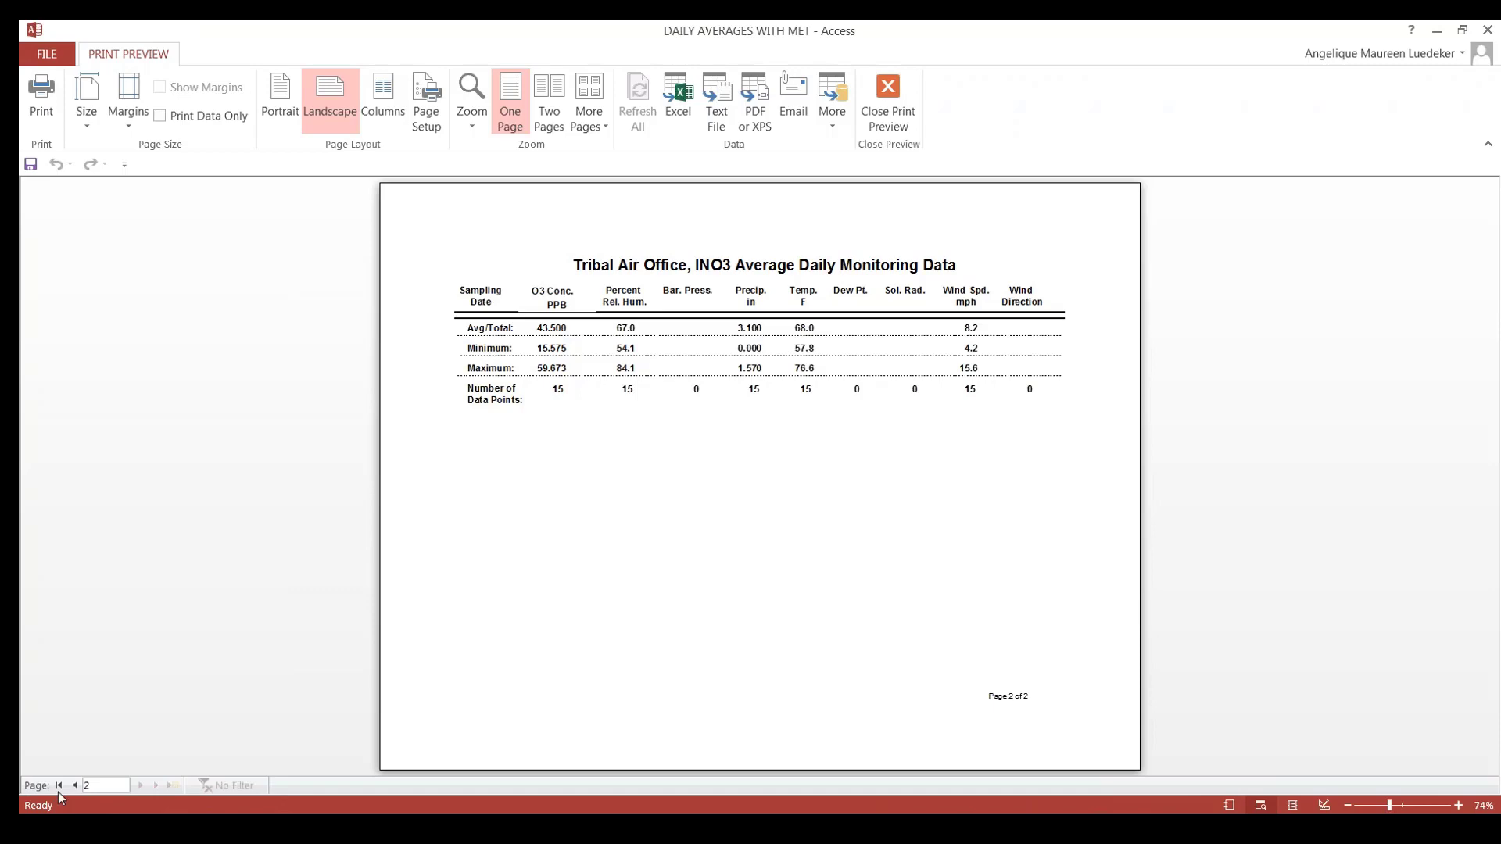
pyautogui.click(887, 92)
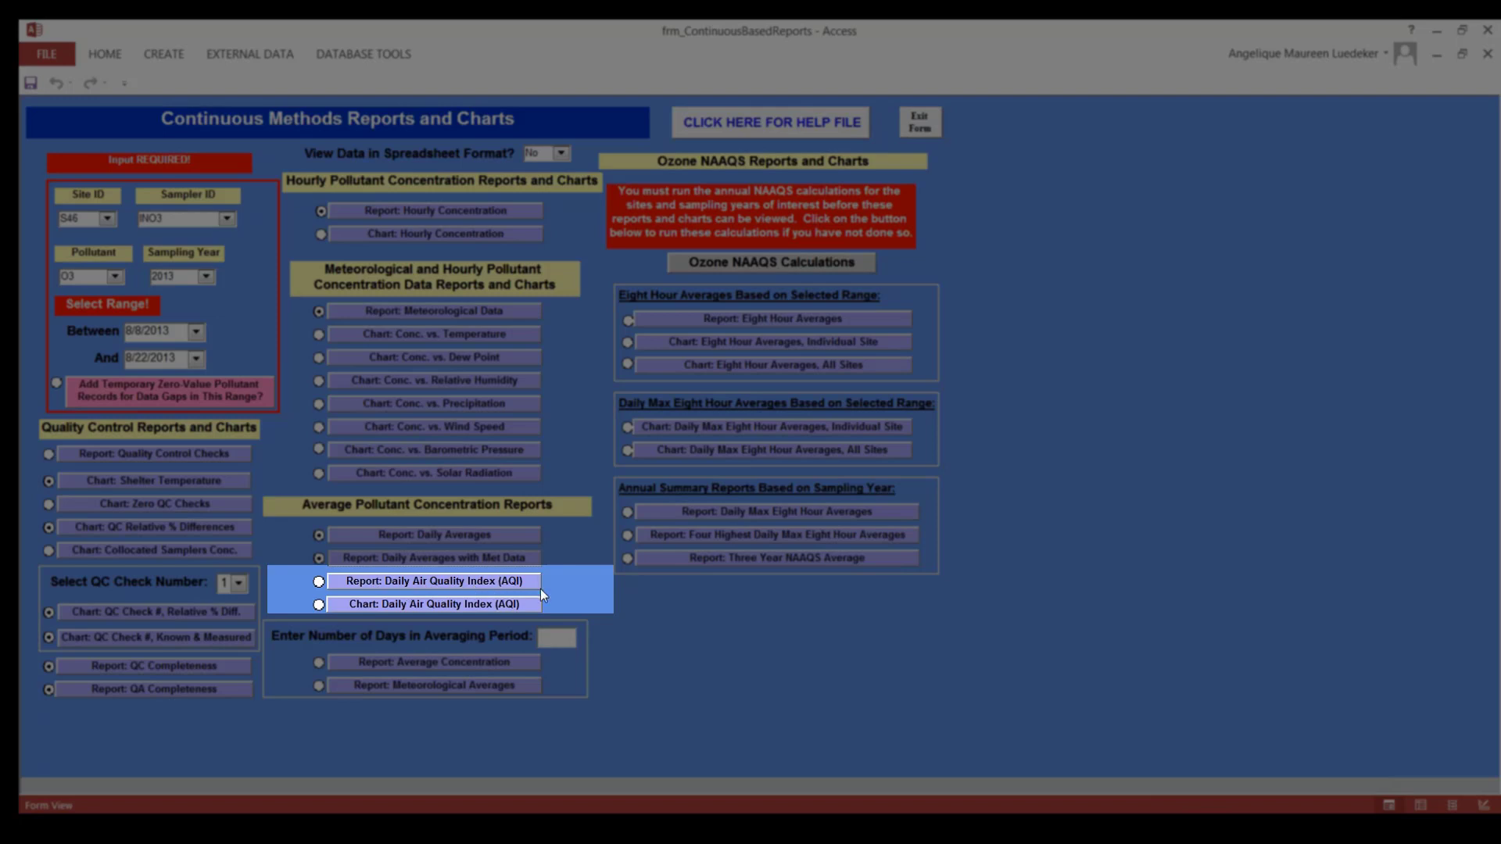
# Open the Daily Air Quality Index (AQI) report, examine the daily AQI values, descriptions, and category totals, and close the preview.
pyautogui.click(457, 582)
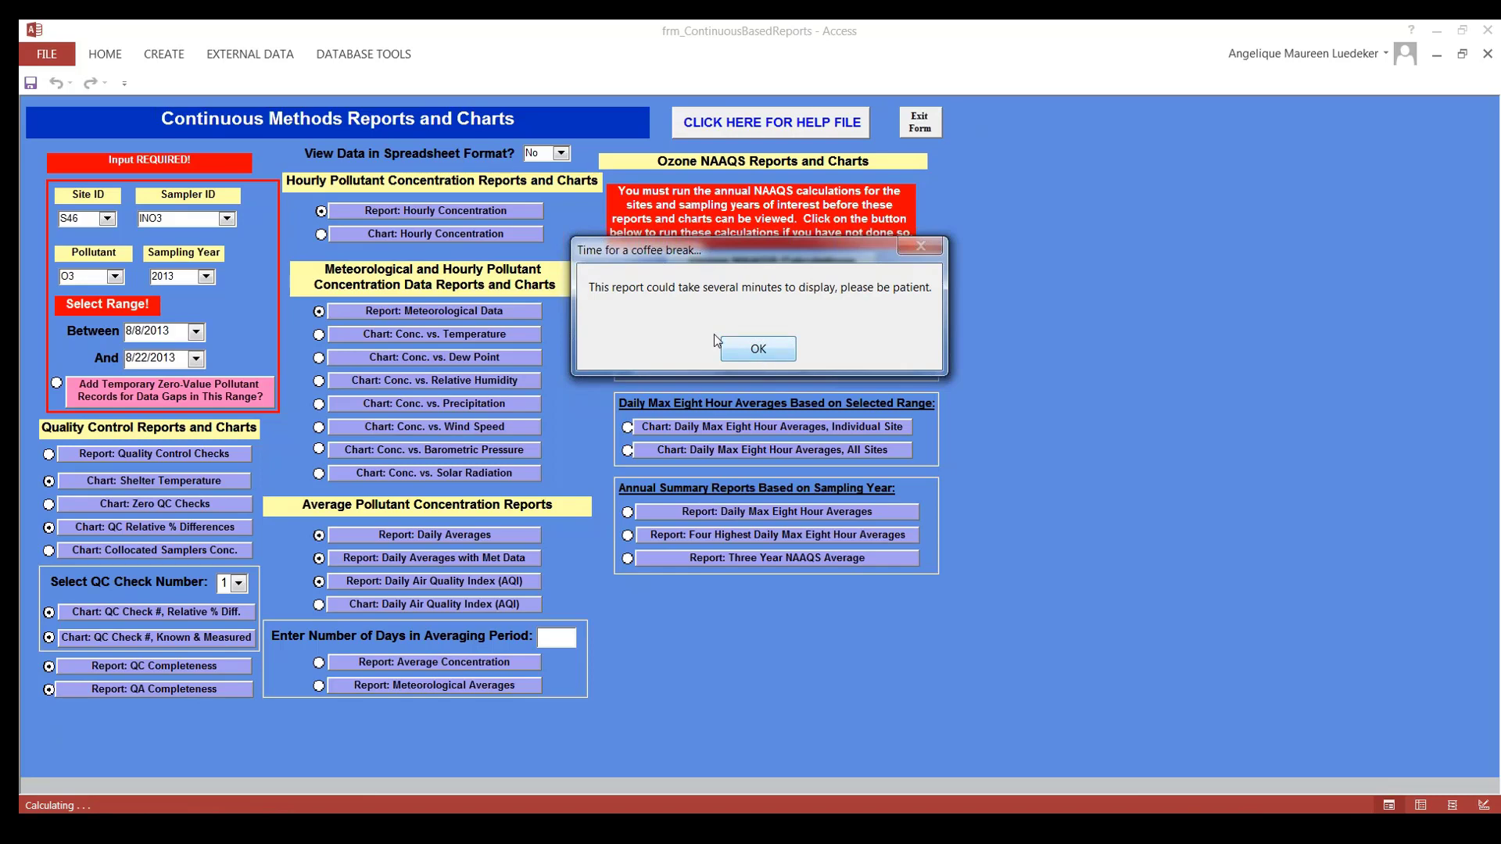
pyautogui.click(753, 349)
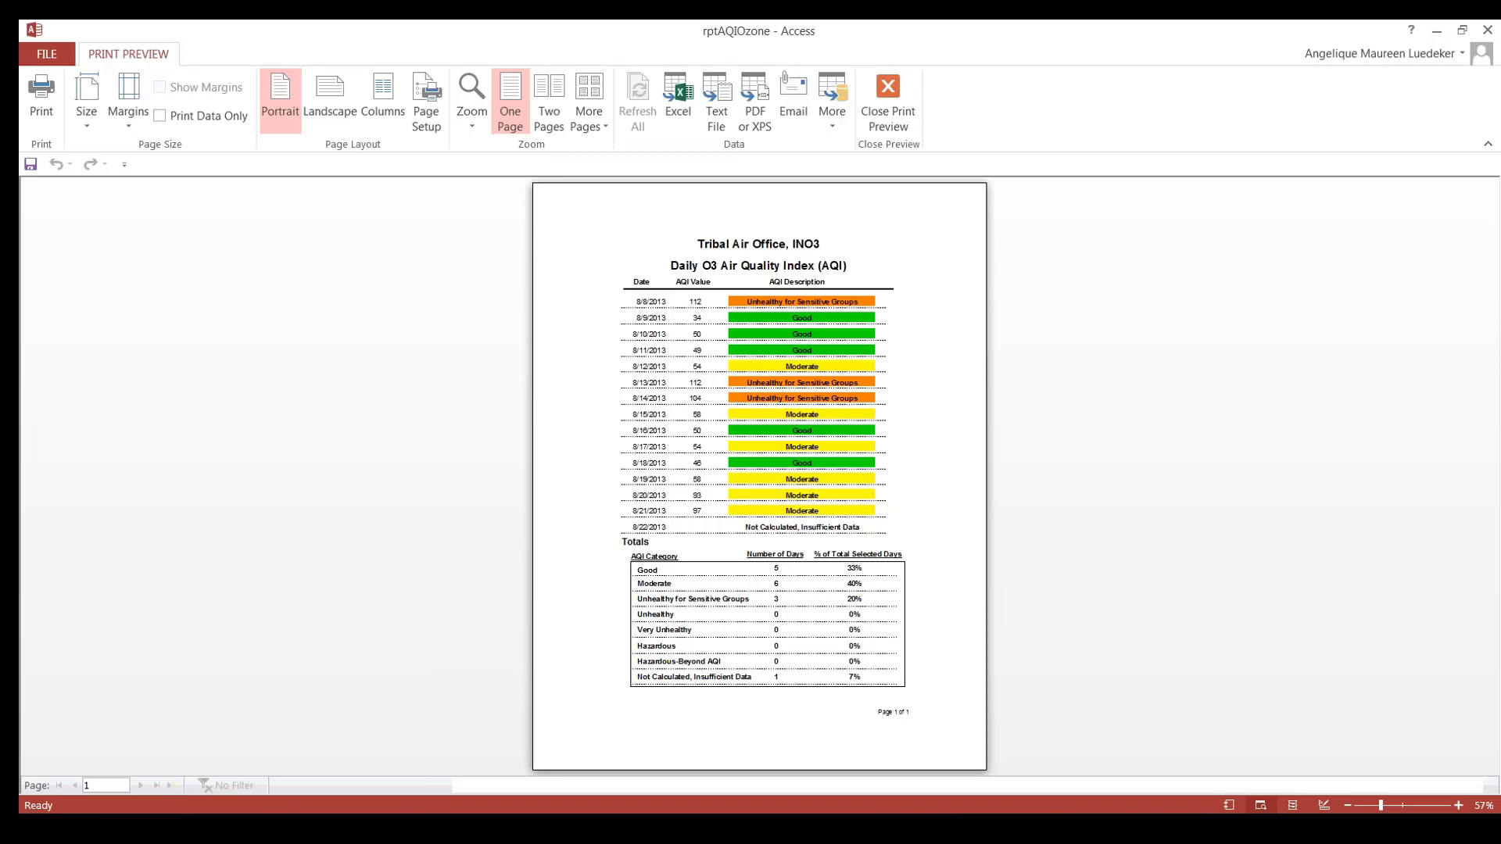
pyautogui.click(724, 317)
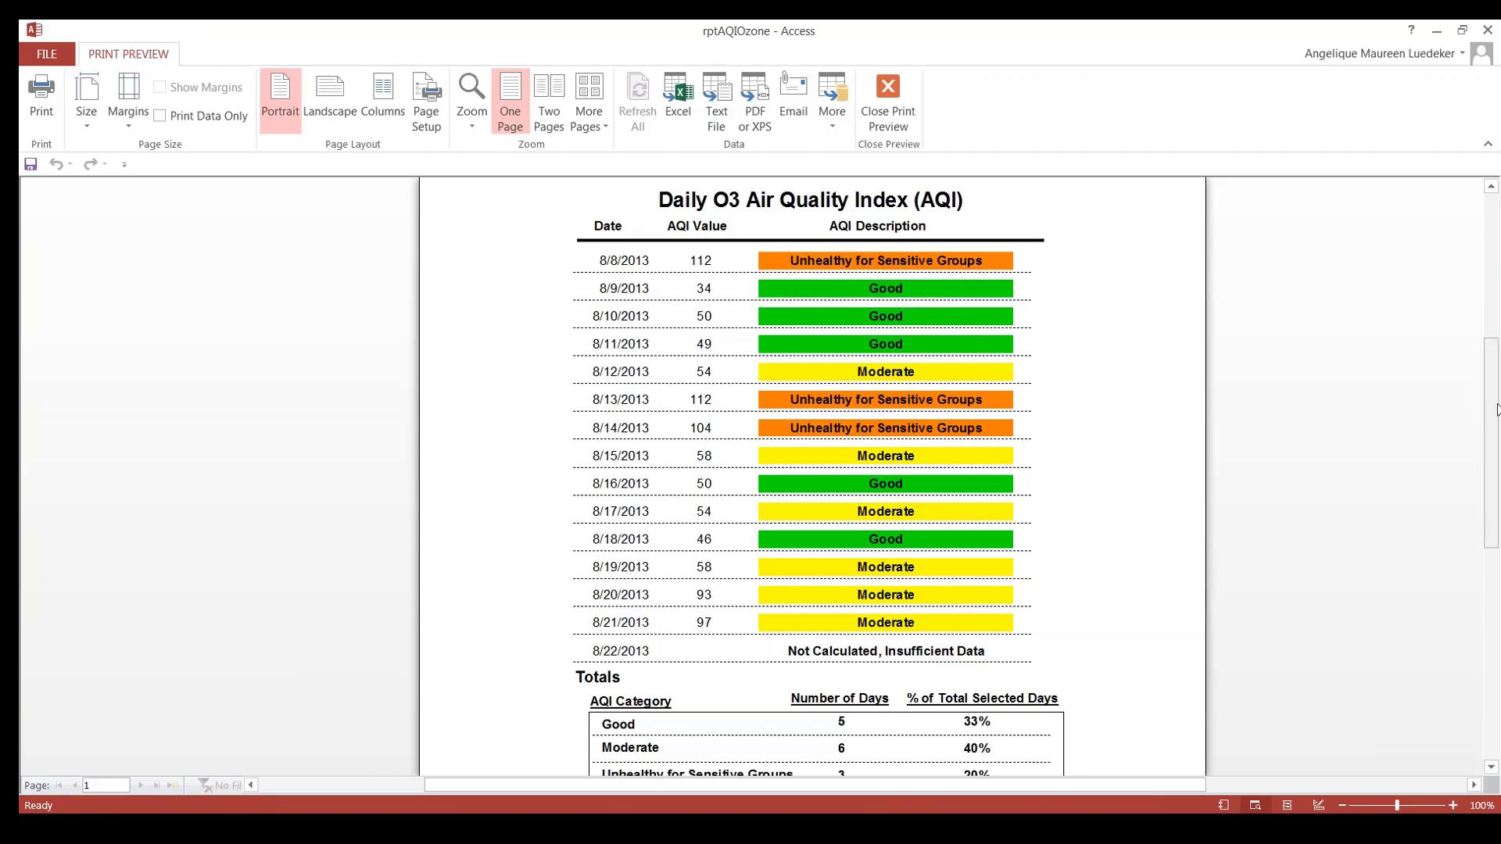
pyautogui.scroll(-1, 1497, 409)
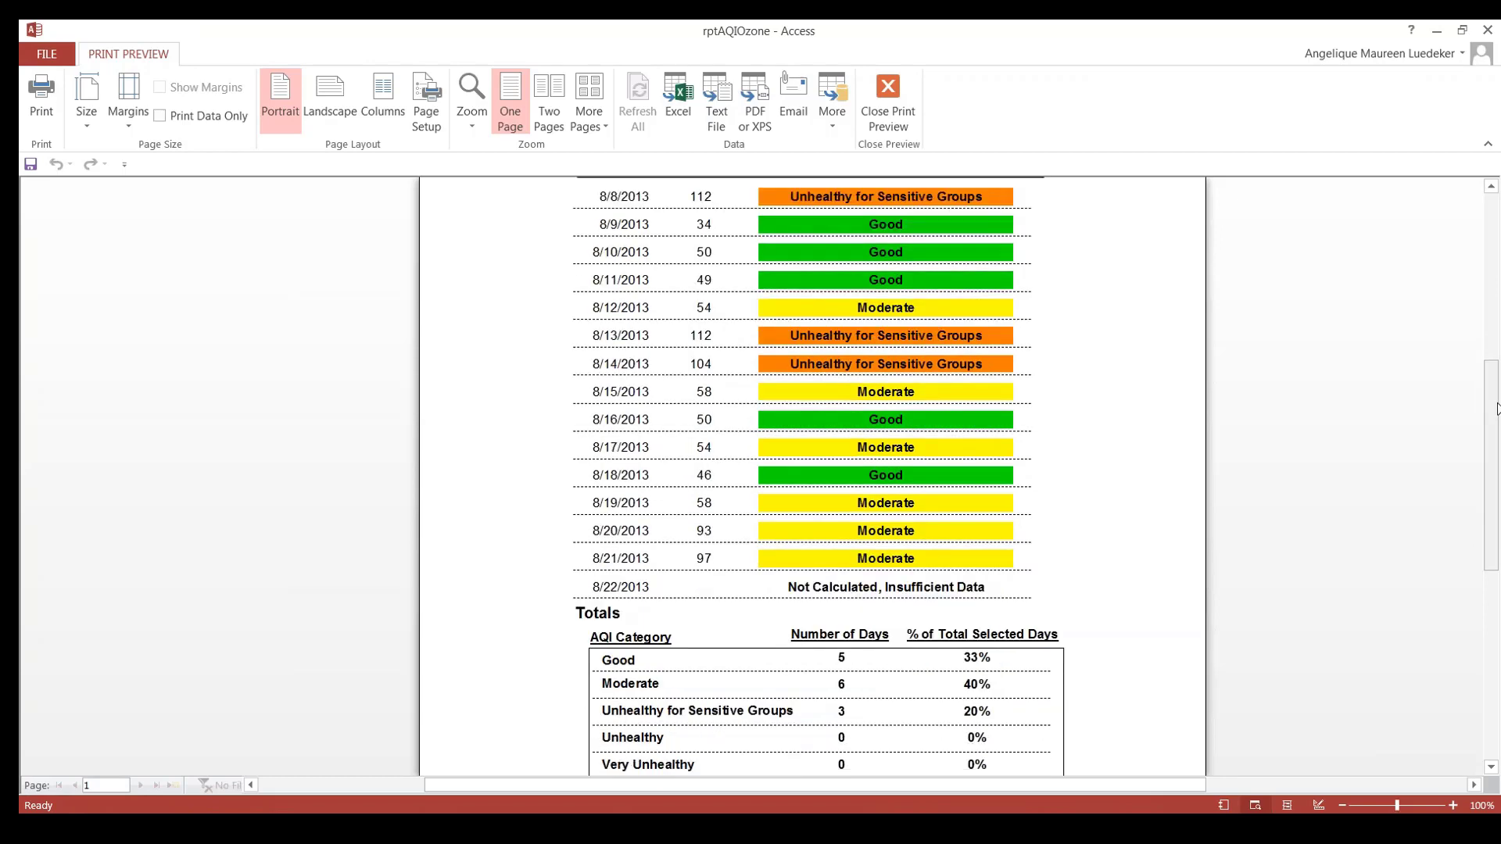
pyautogui.scroll(-2, 1497, 409)
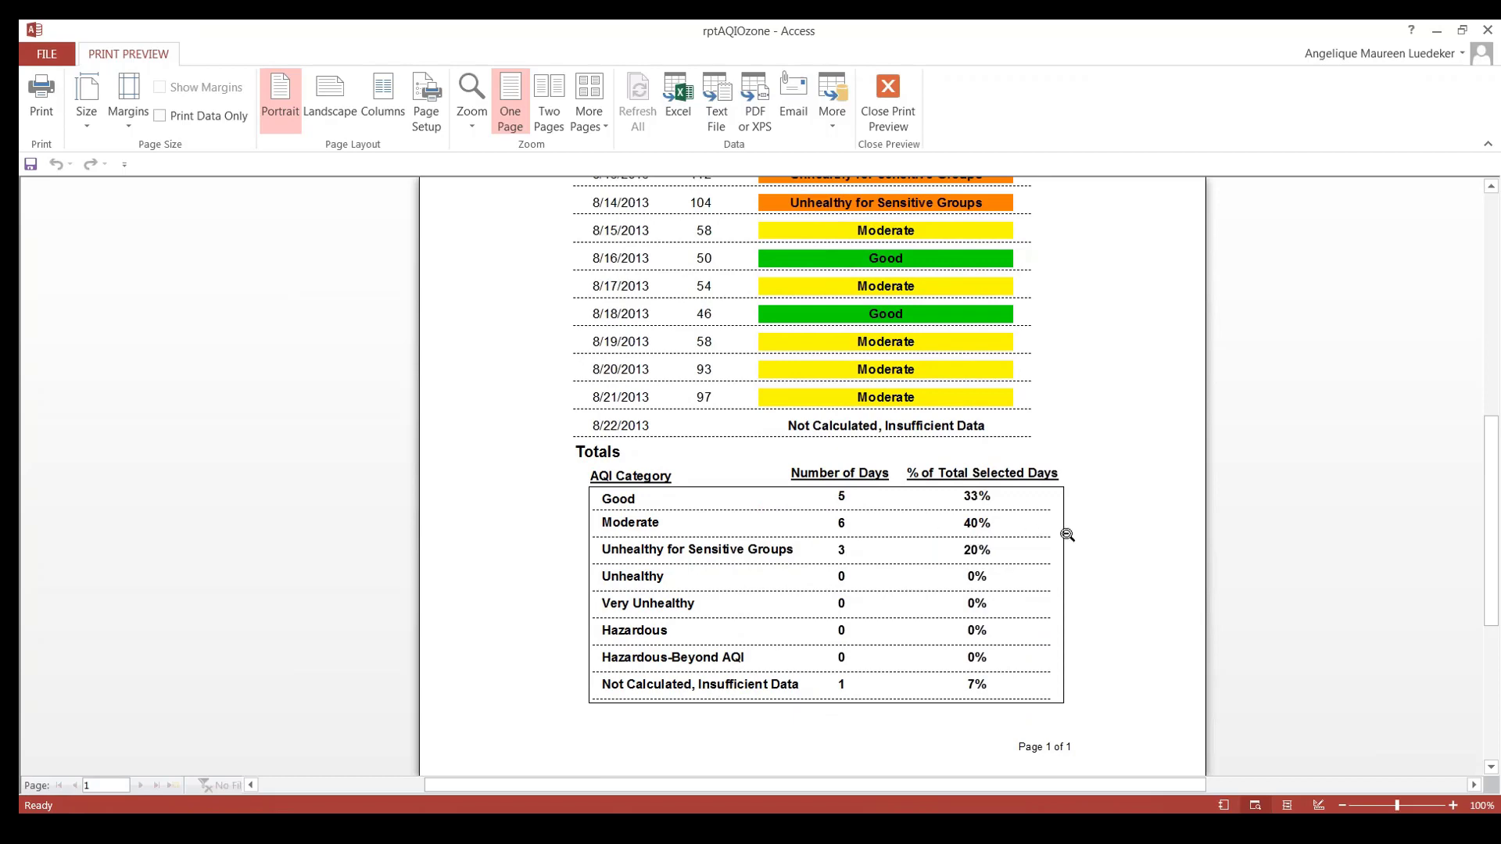
pyautogui.scroll(3, 1161, 514)
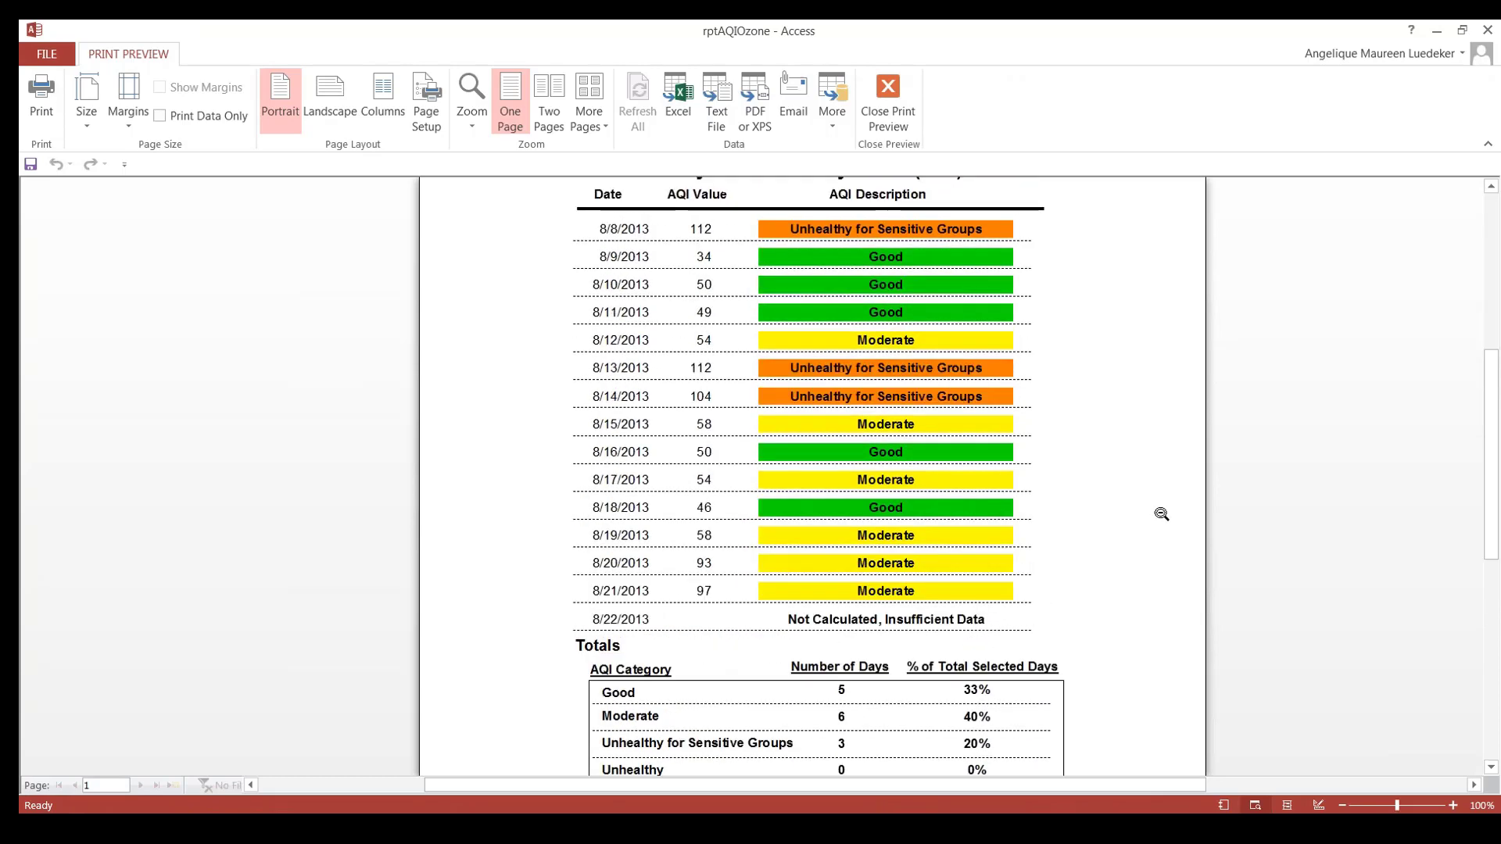
pyautogui.scroll(2, 1161, 513)
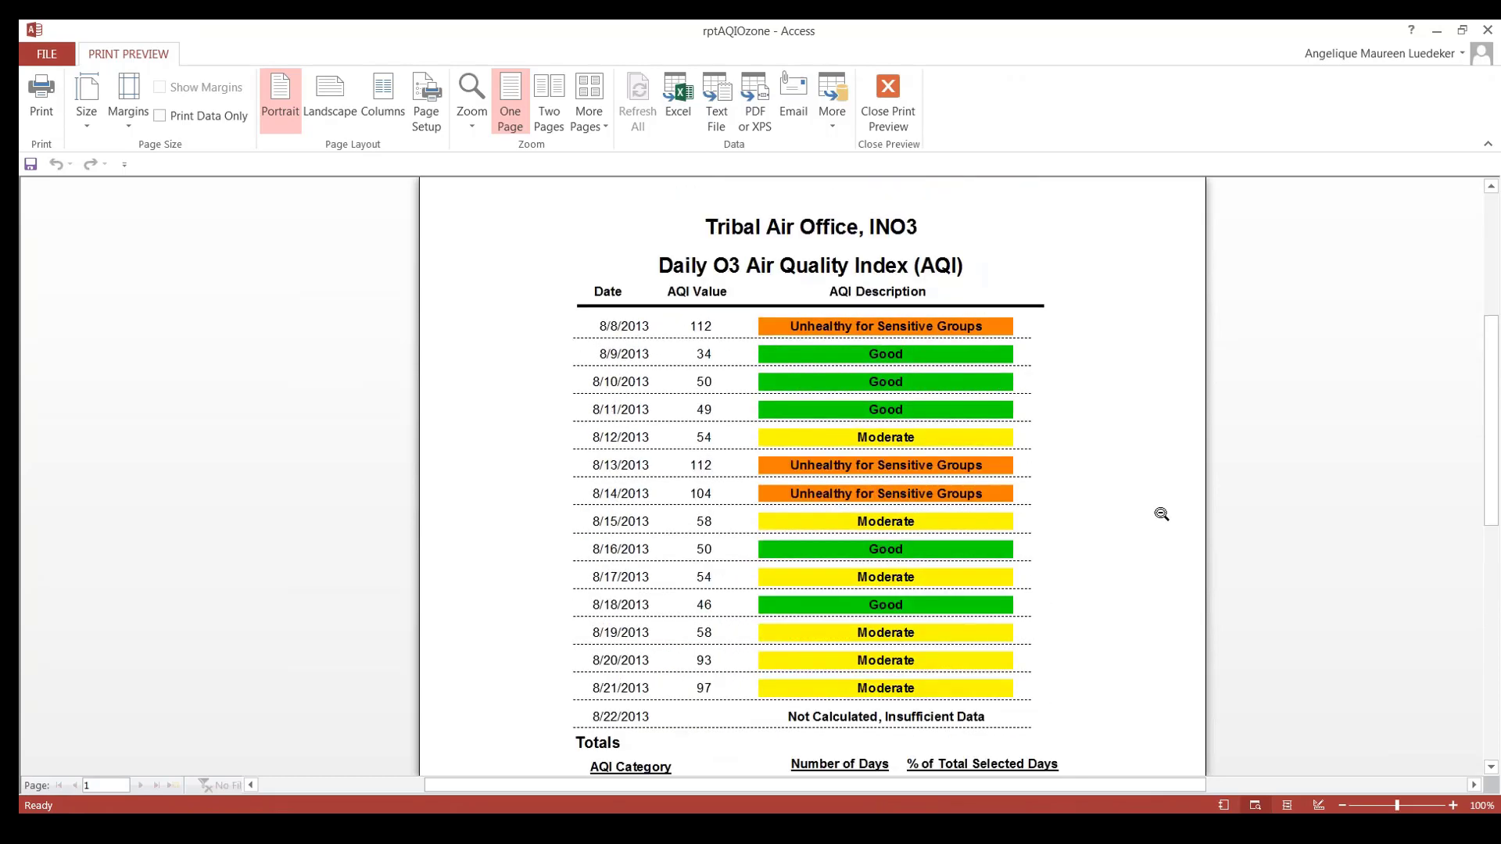
pyautogui.click(892, 121)
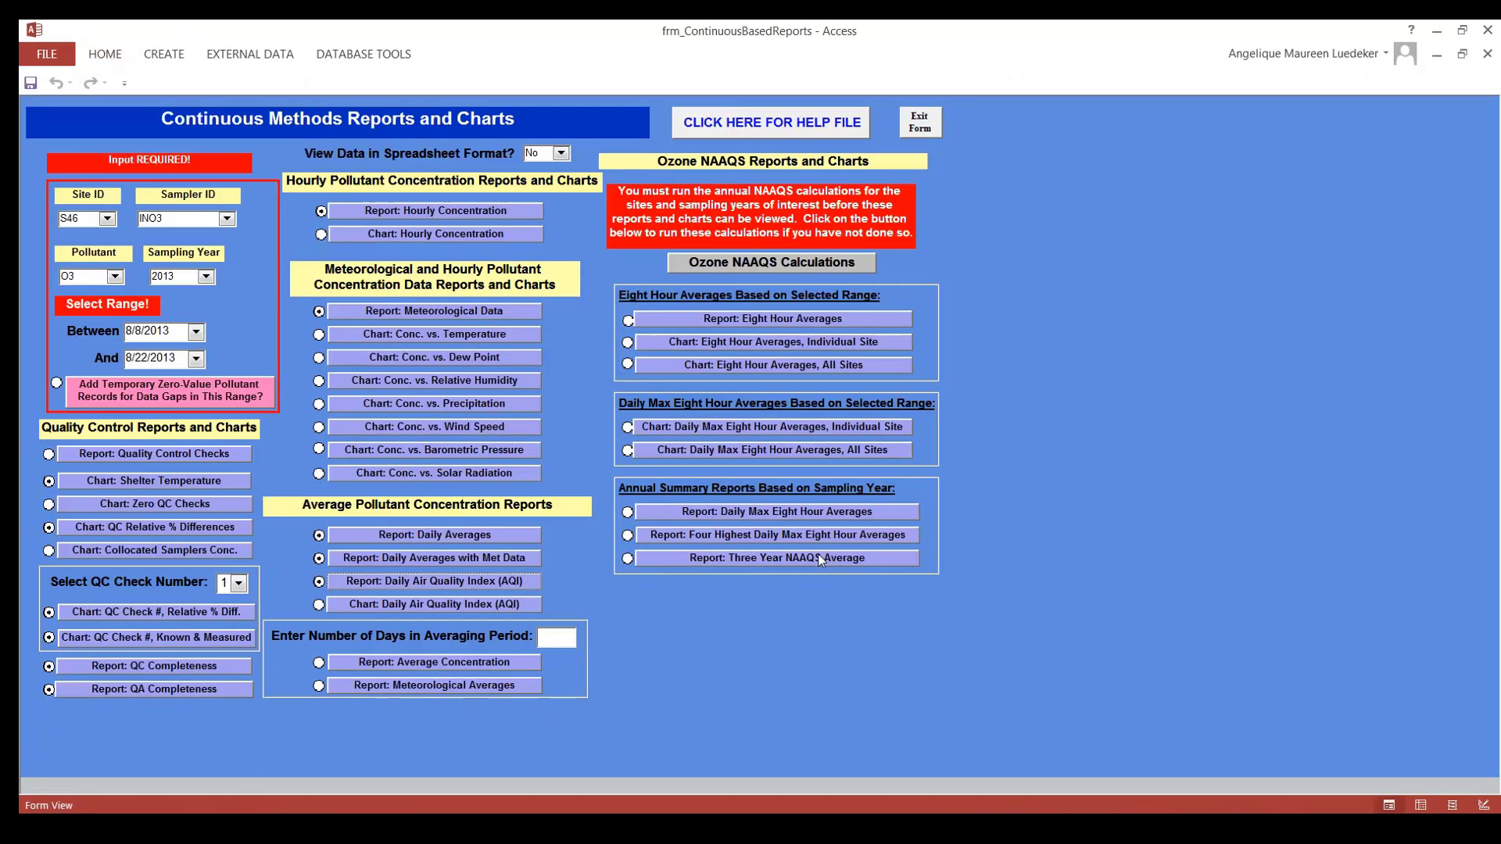
# Open the Daily Air Quality Index (AQI) chart, examine the number of days in each AQI category, and close the chart.
pyautogui.click(427, 603)
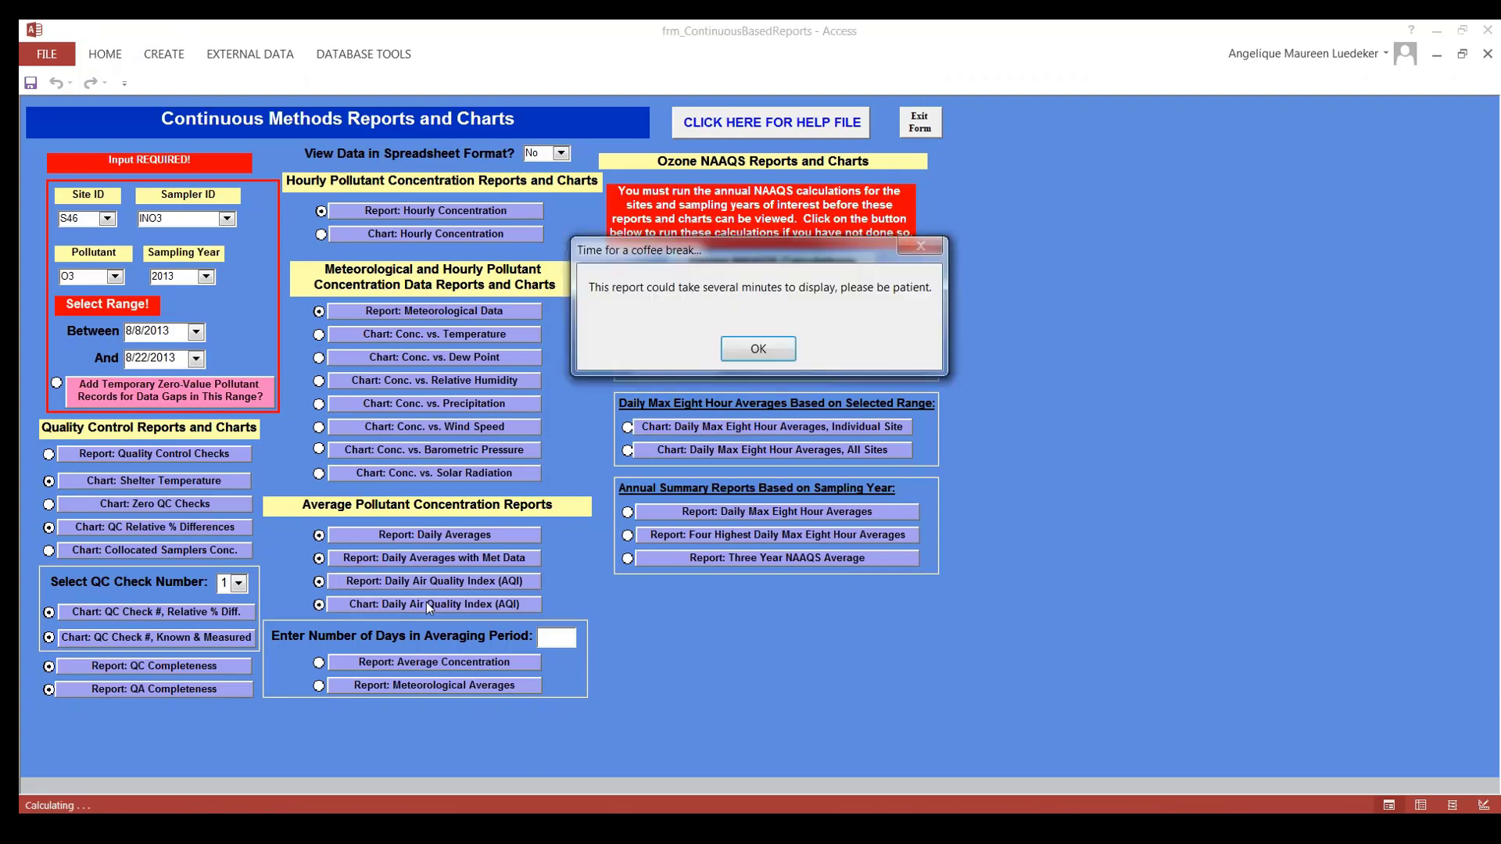
pyautogui.click(750, 353)
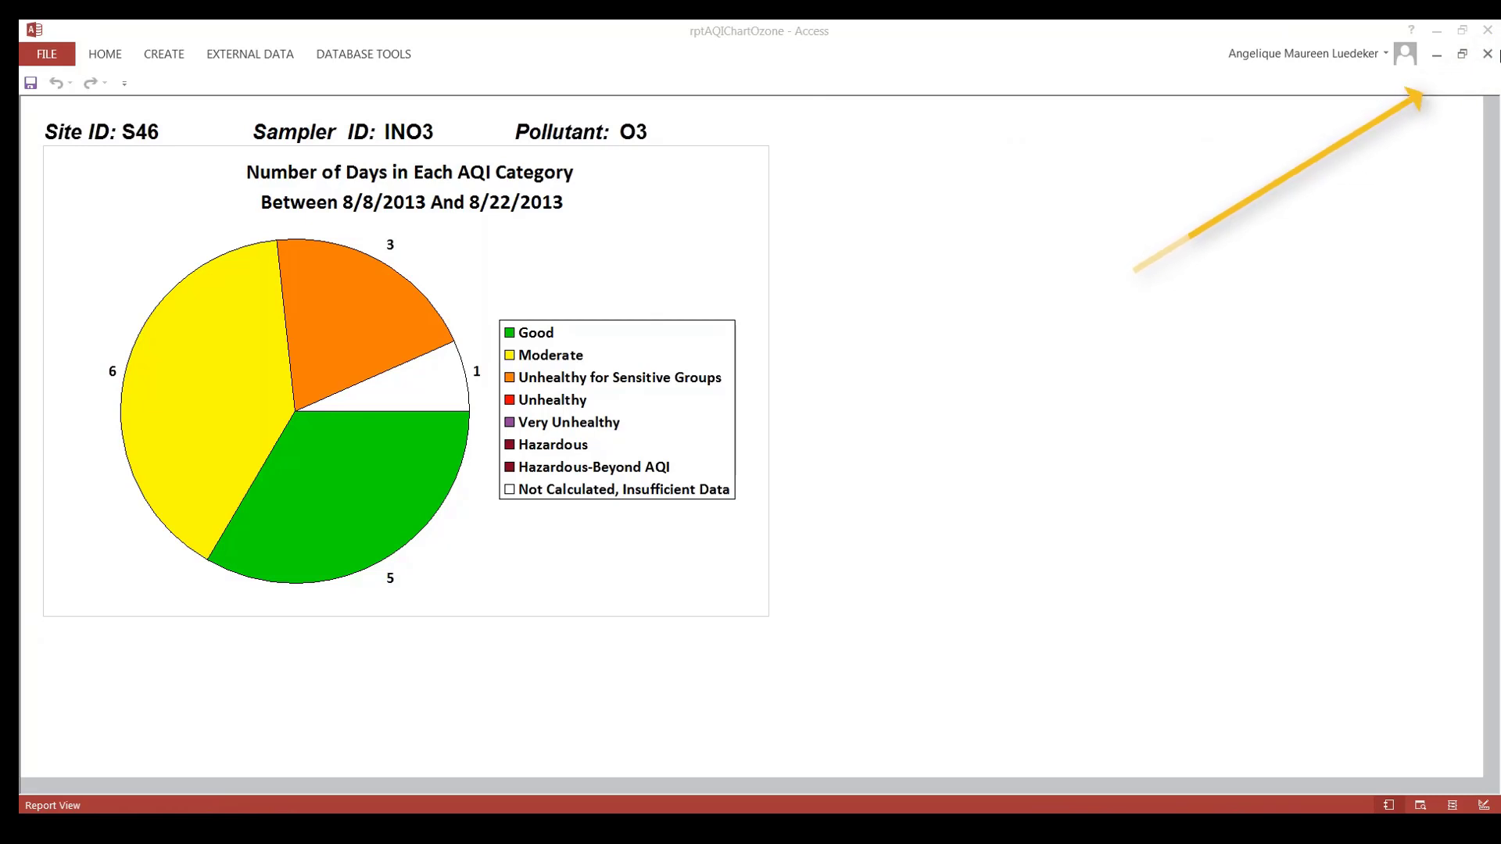
pyautogui.click(1488, 54)
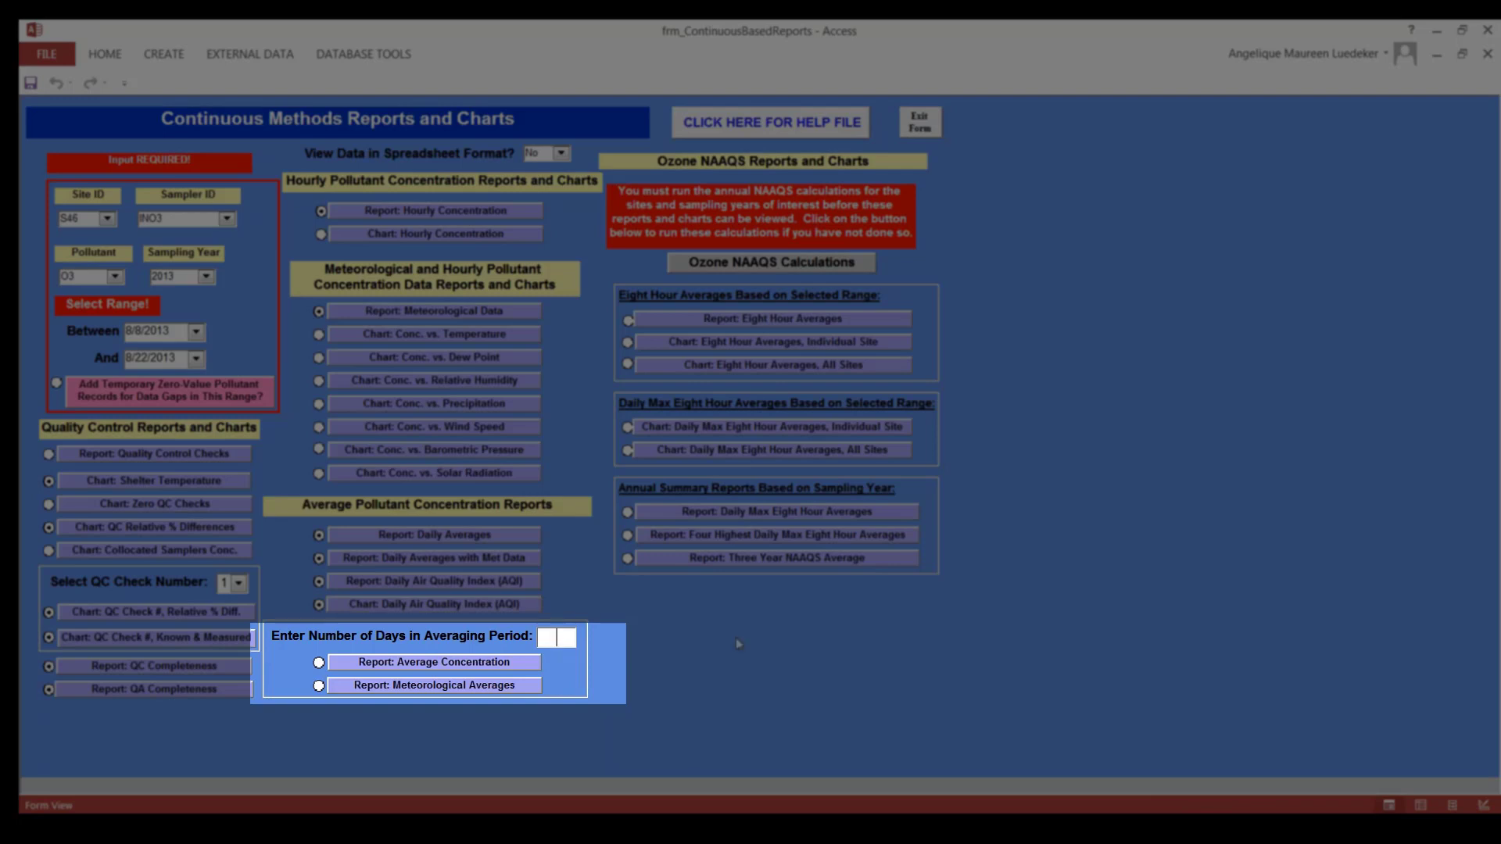
# Set the averaging period to 7 days, examine the Average Concentration report at a readable size, and close the preview.
pyautogui.write('7')
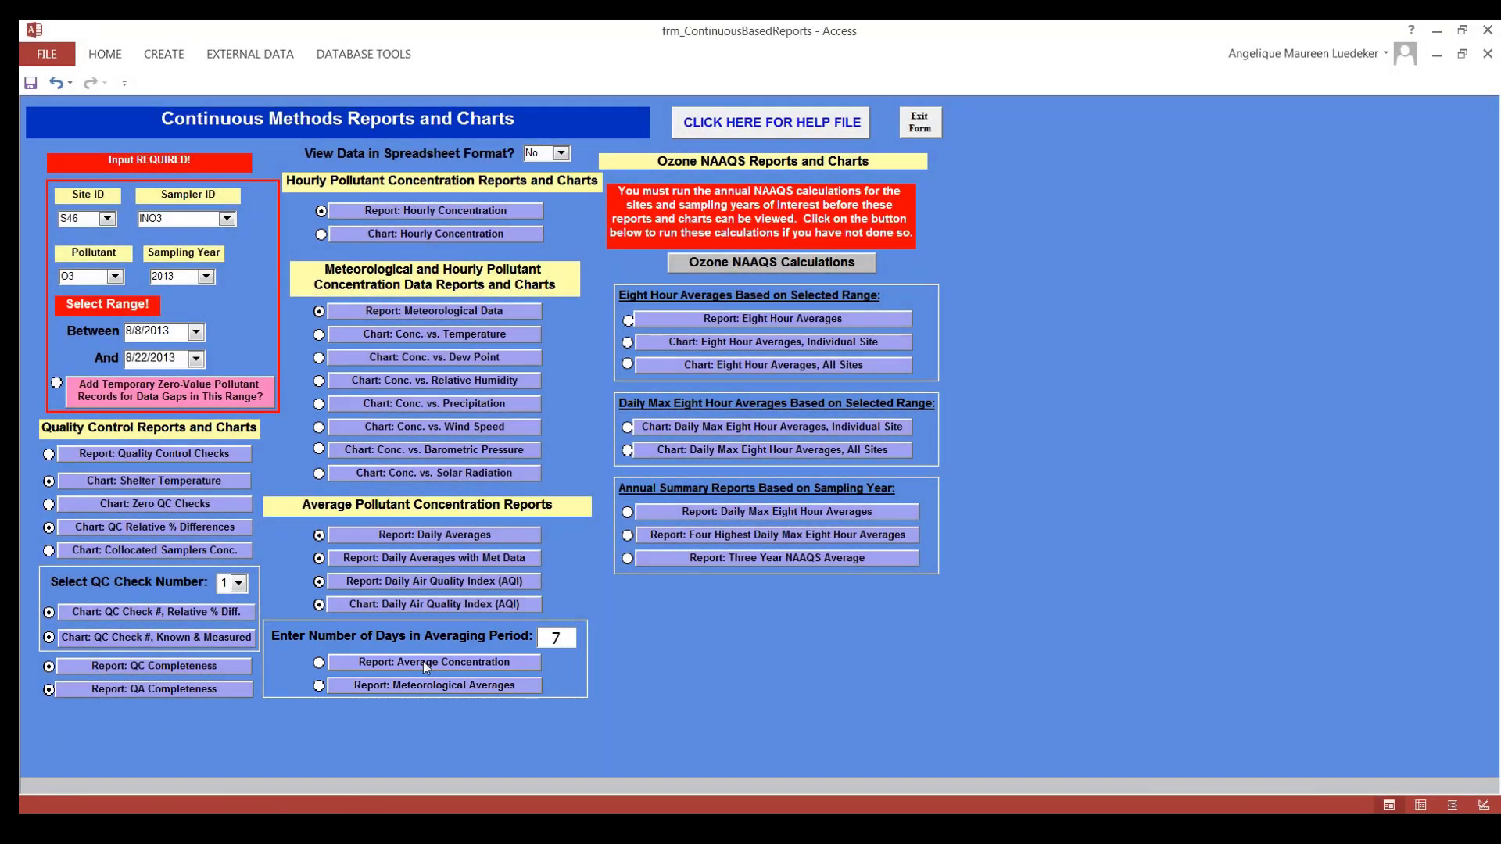
pyautogui.click(424, 661)
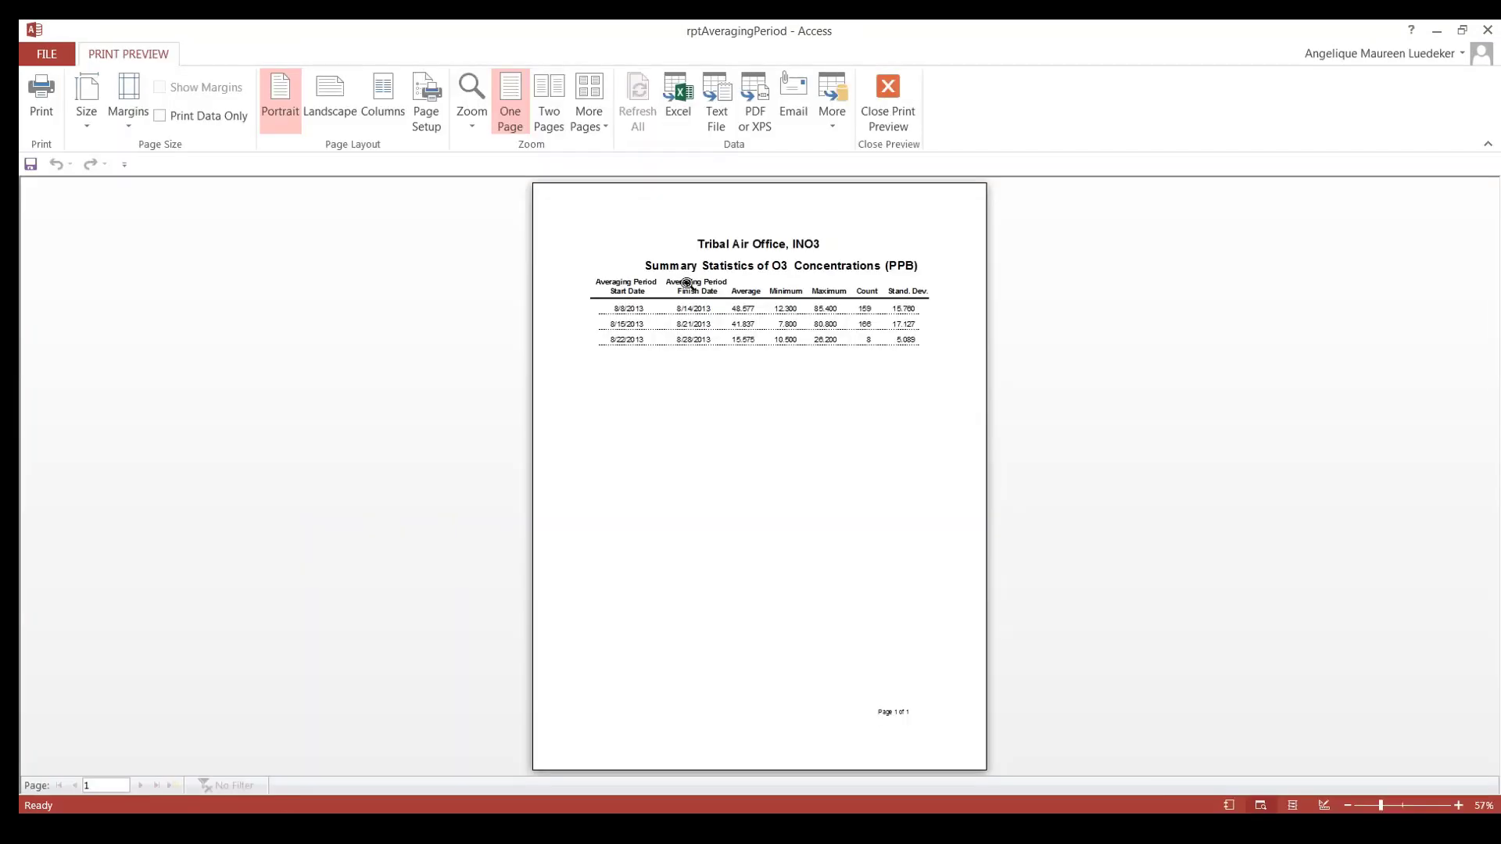
pyautogui.click(687, 284)
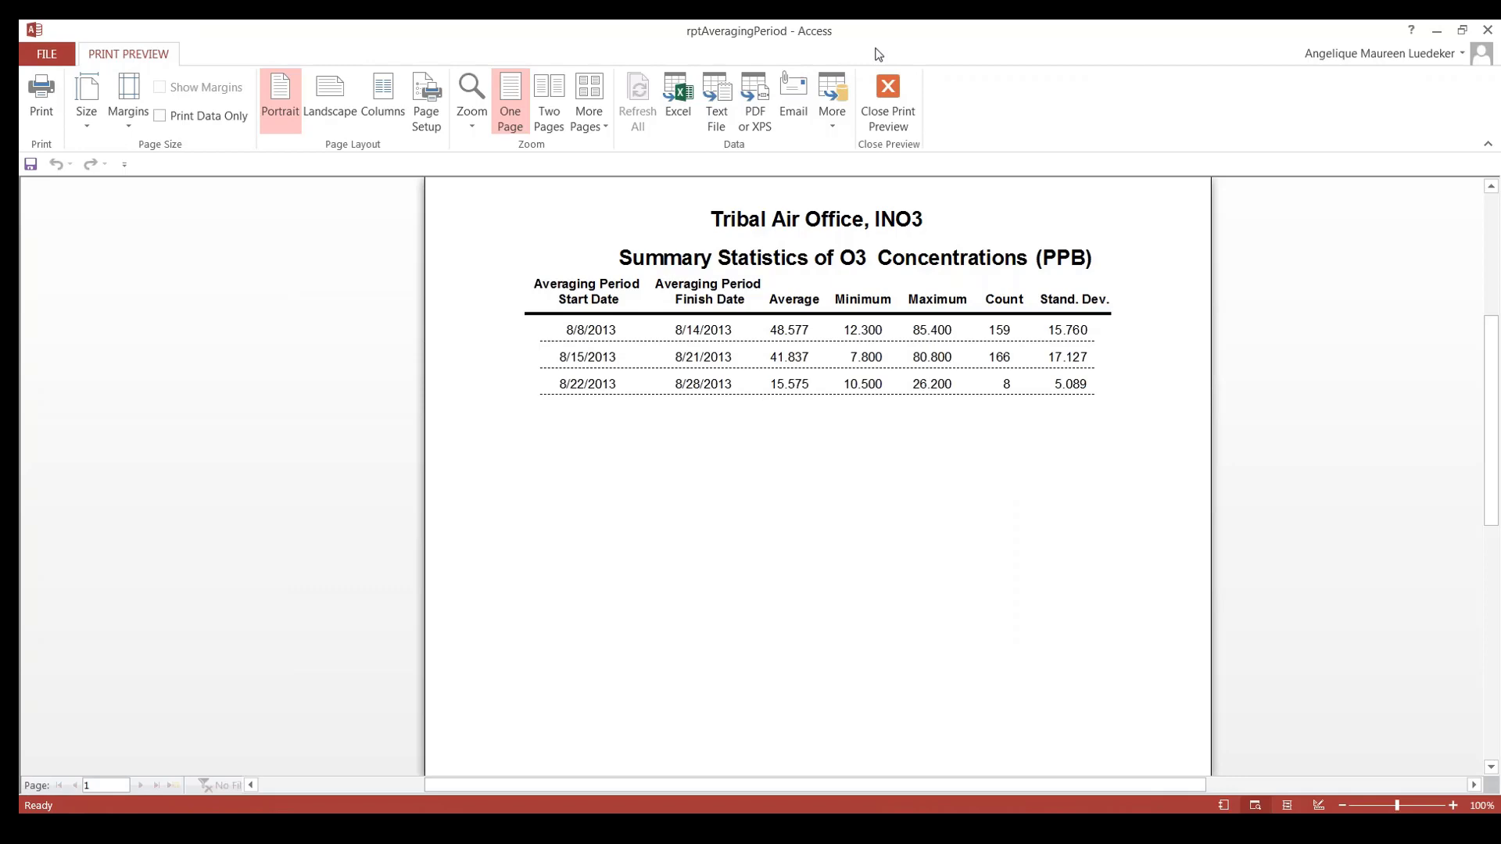
pyautogui.click(887, 98)
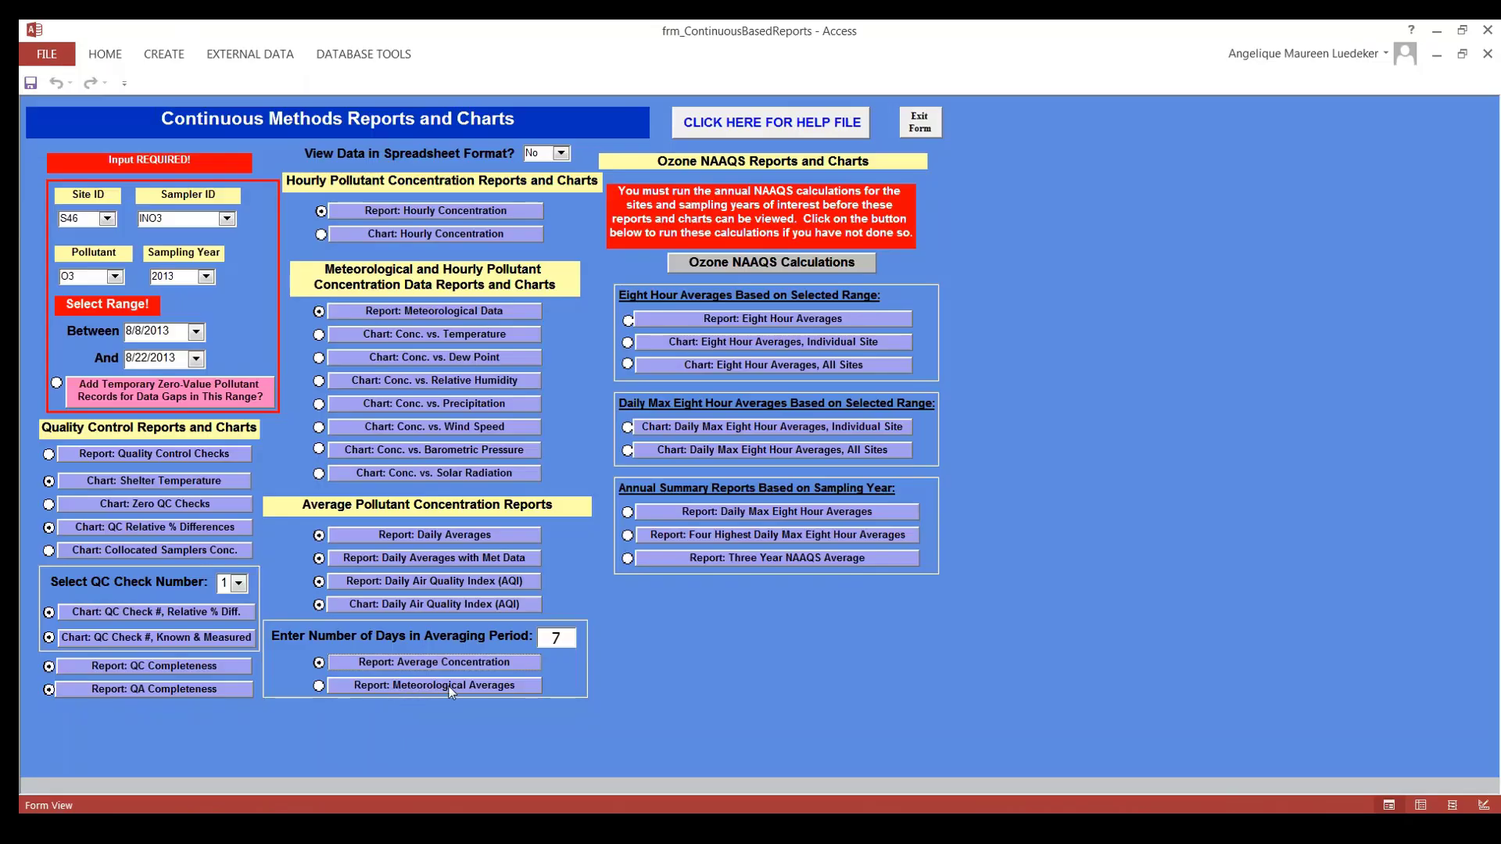
# Open the Meteorological Averages report for the 7-day averaging period.
pyautogui.click(490, 688)
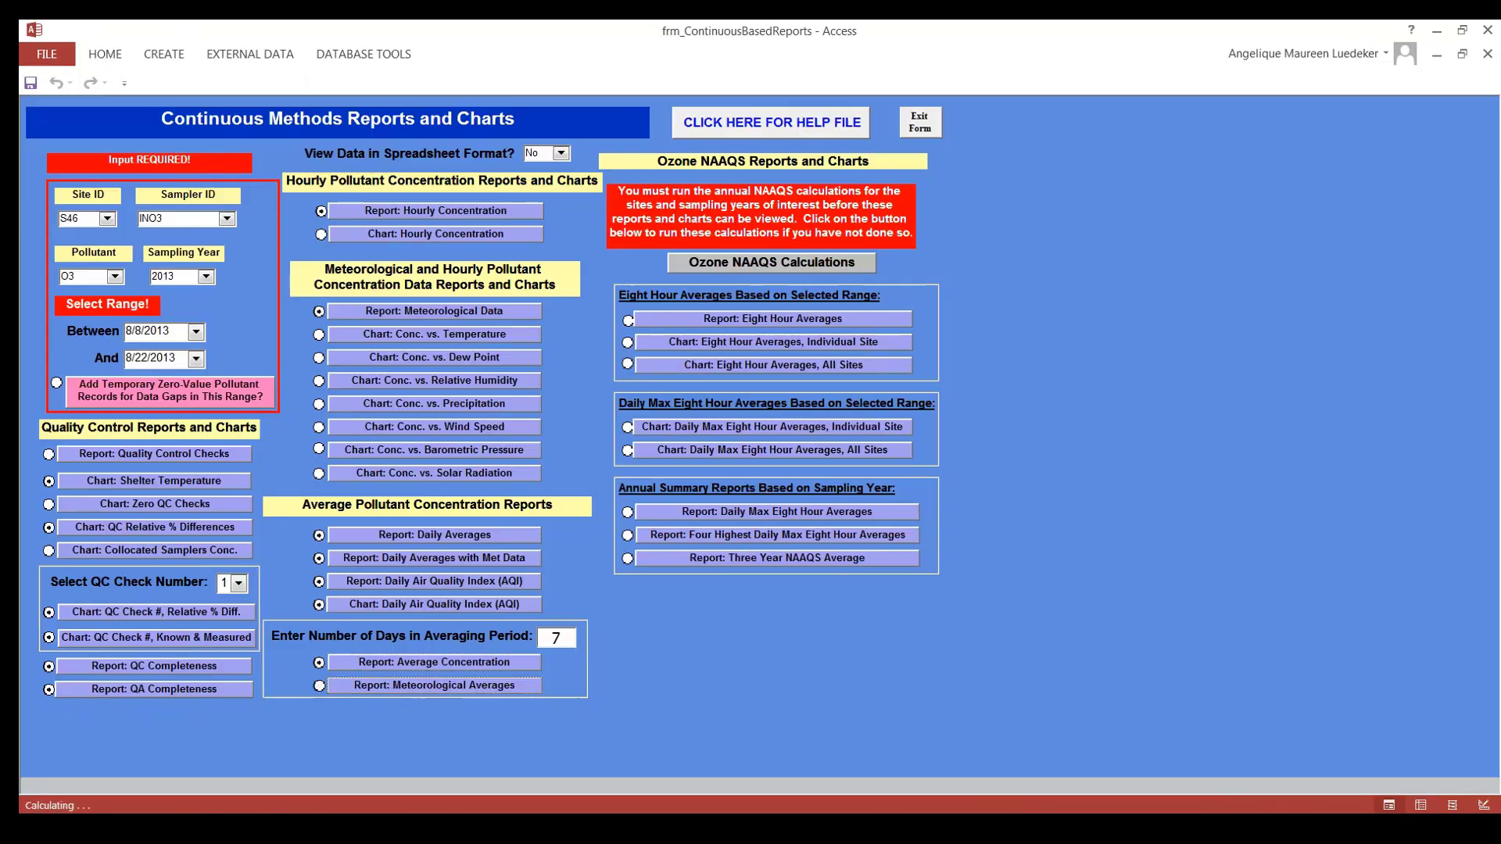